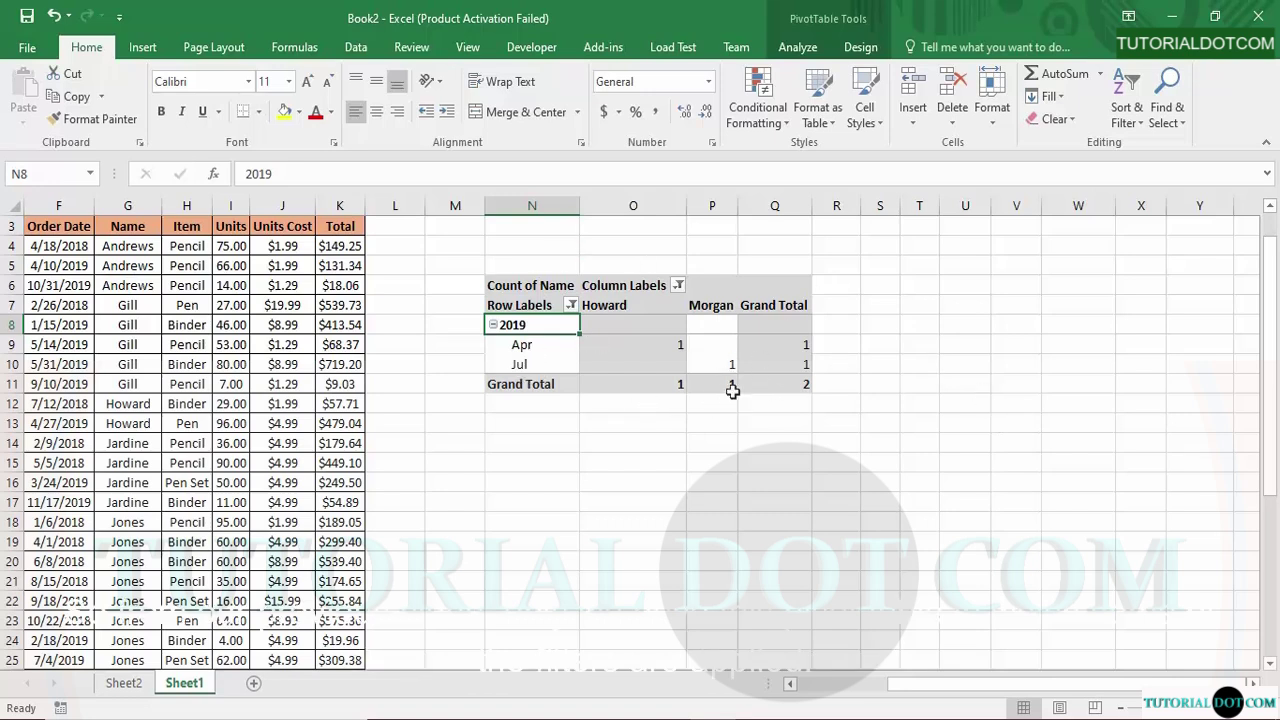
Clear the filters from the pivot table's Years row field and Name column field.
left_click(571, 306)
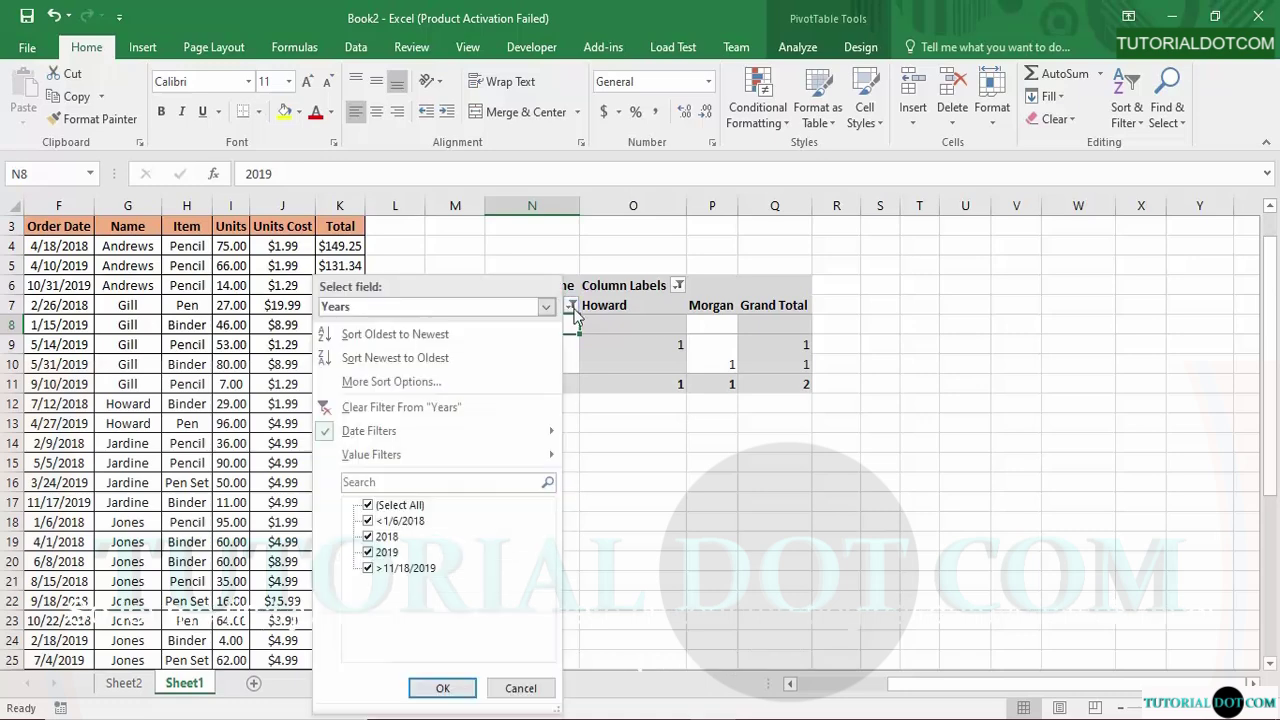
left_click(480, 405)
left_click(678, 285)
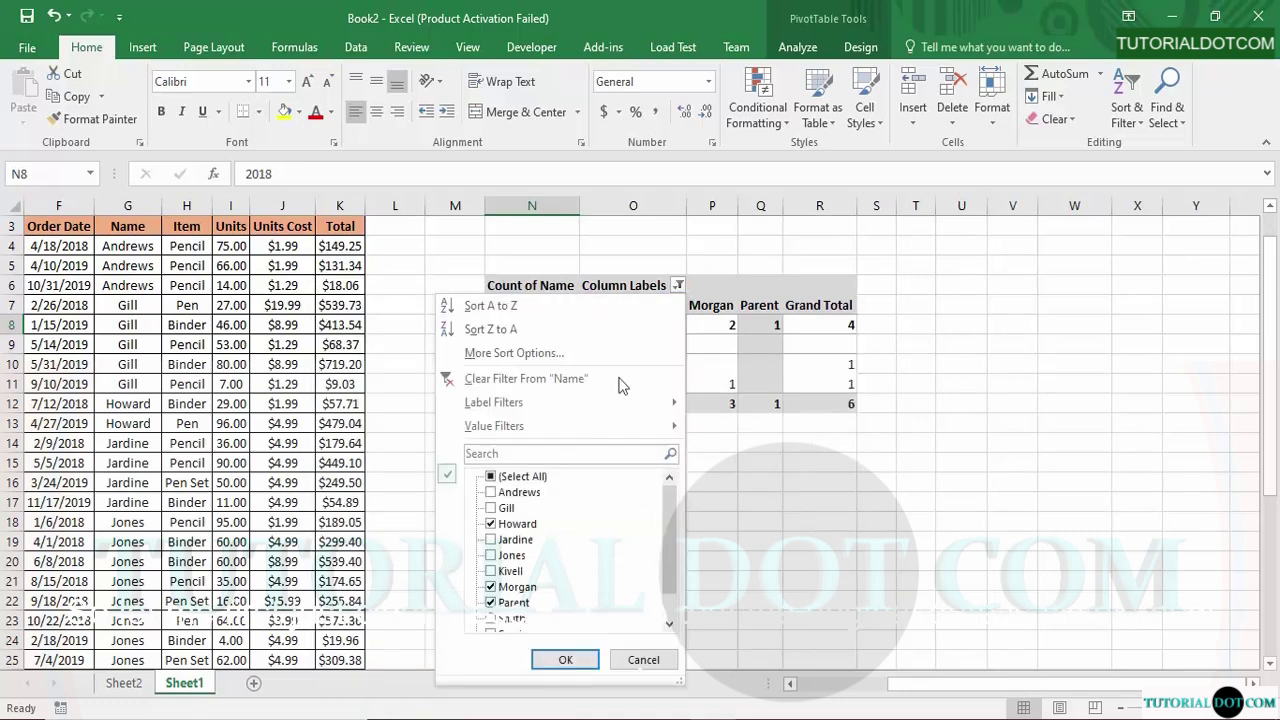
left_click(565, 386)
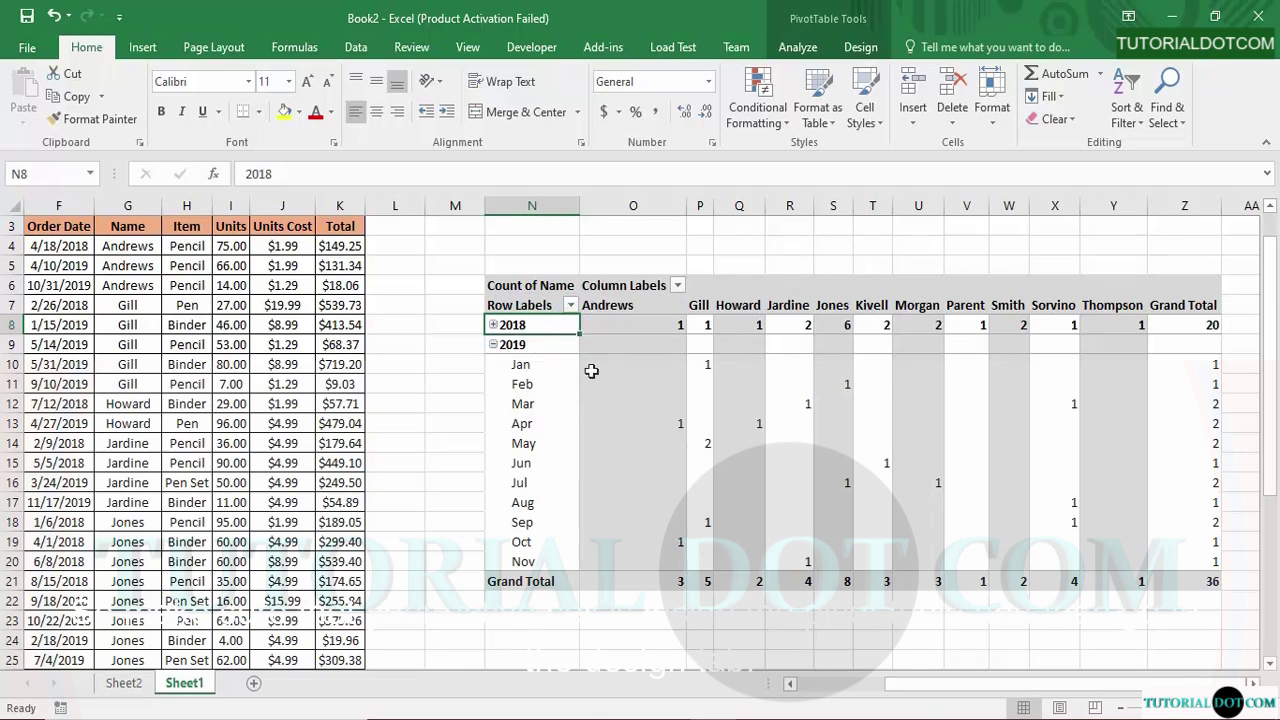
Turn the pivot table's grand totals off for rows and columns, and turn them back on for both.
left_click(864, 48)
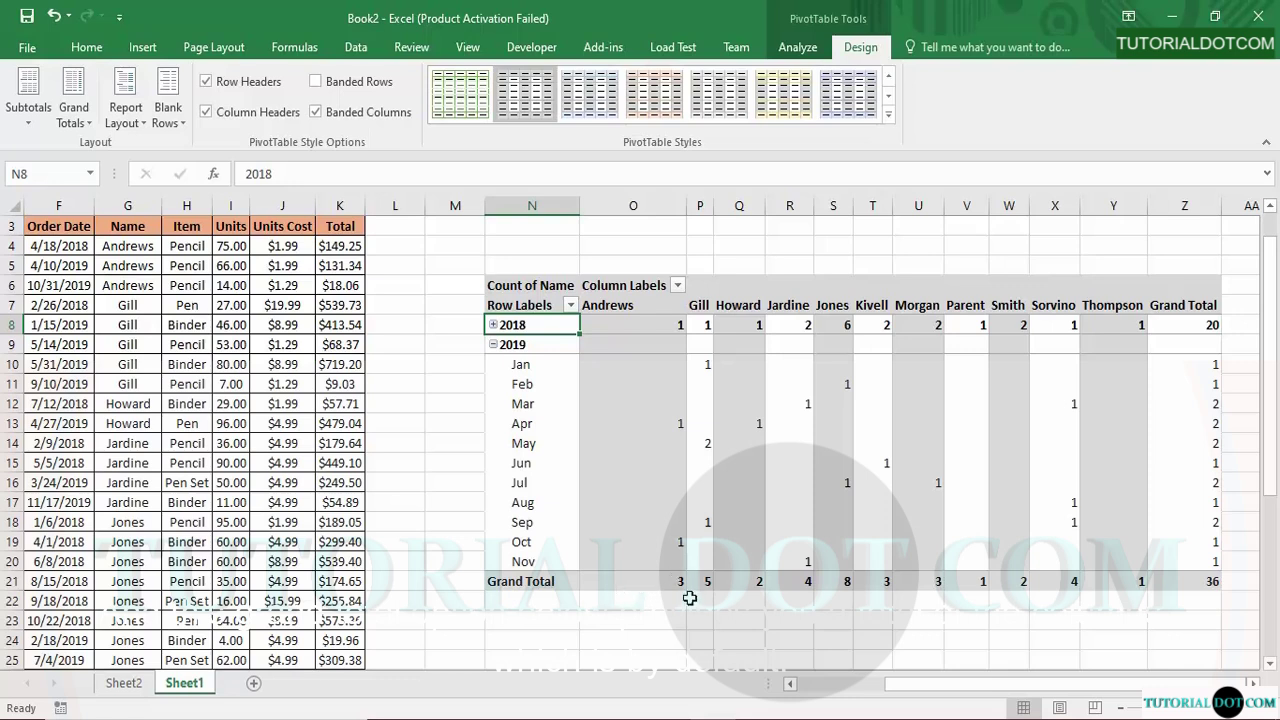
mouse_move(665, 538)
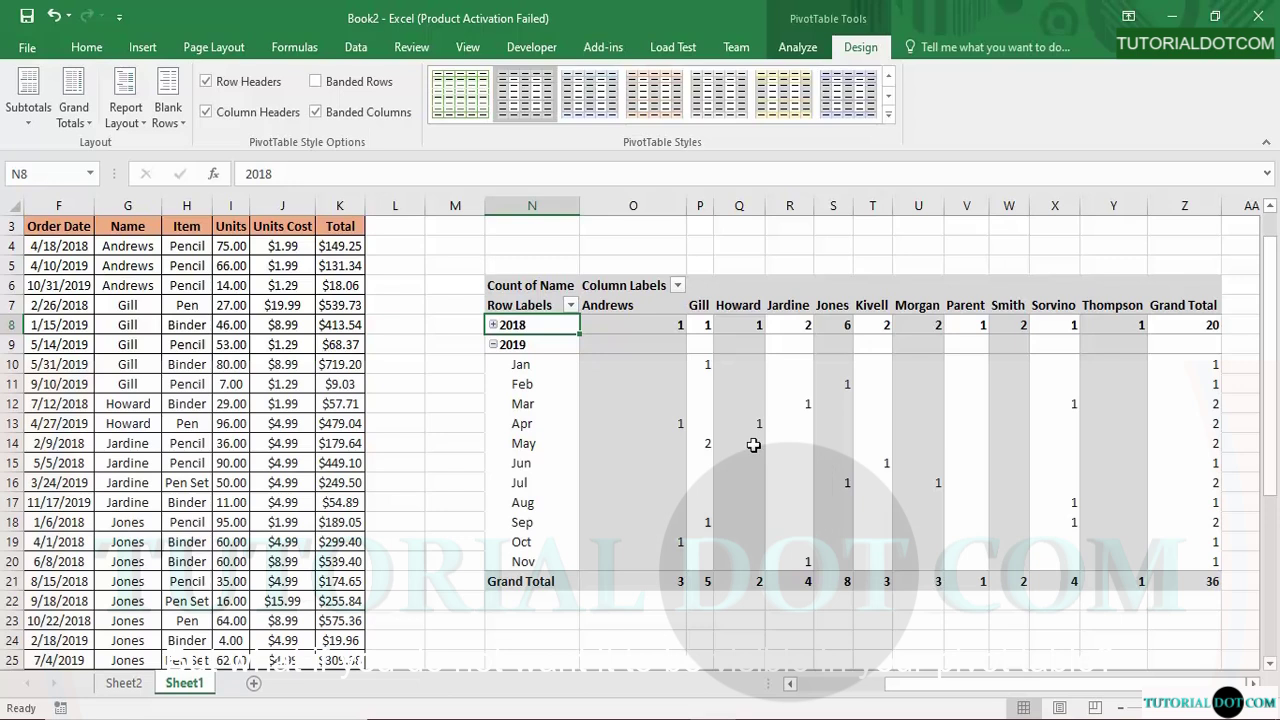
mouse_move(753, 445)
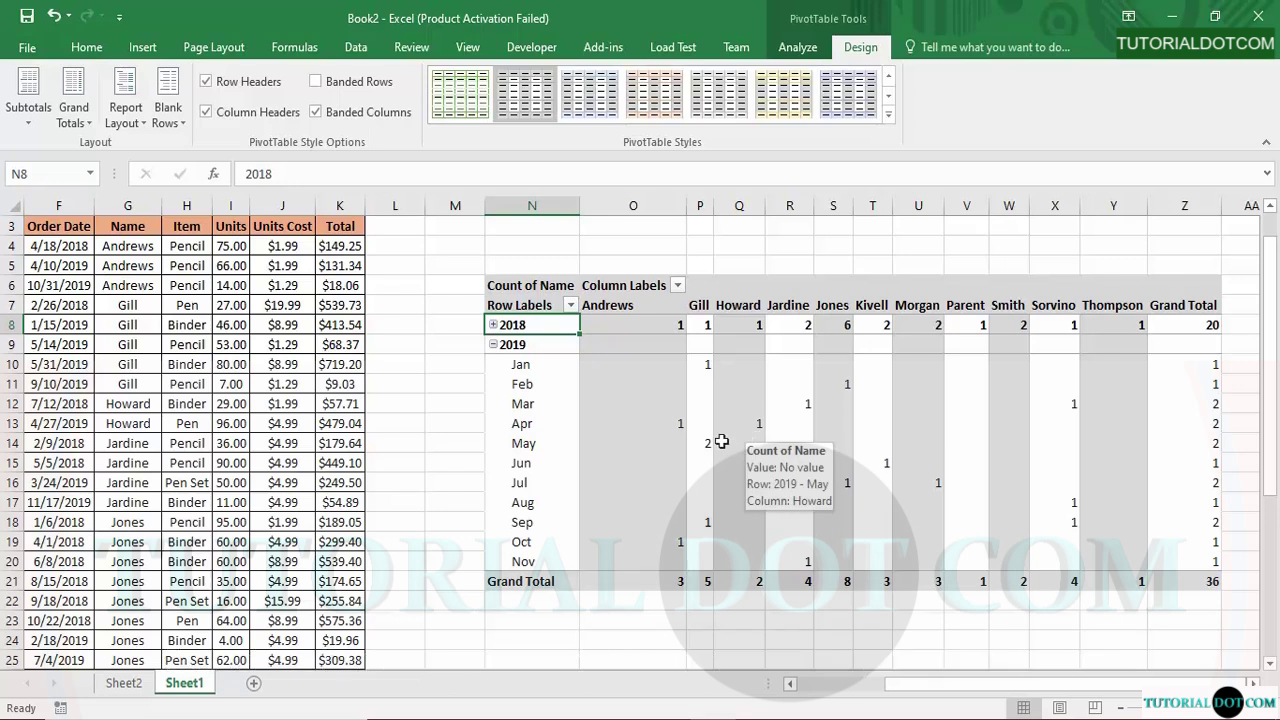
mouse_move(707, 428)
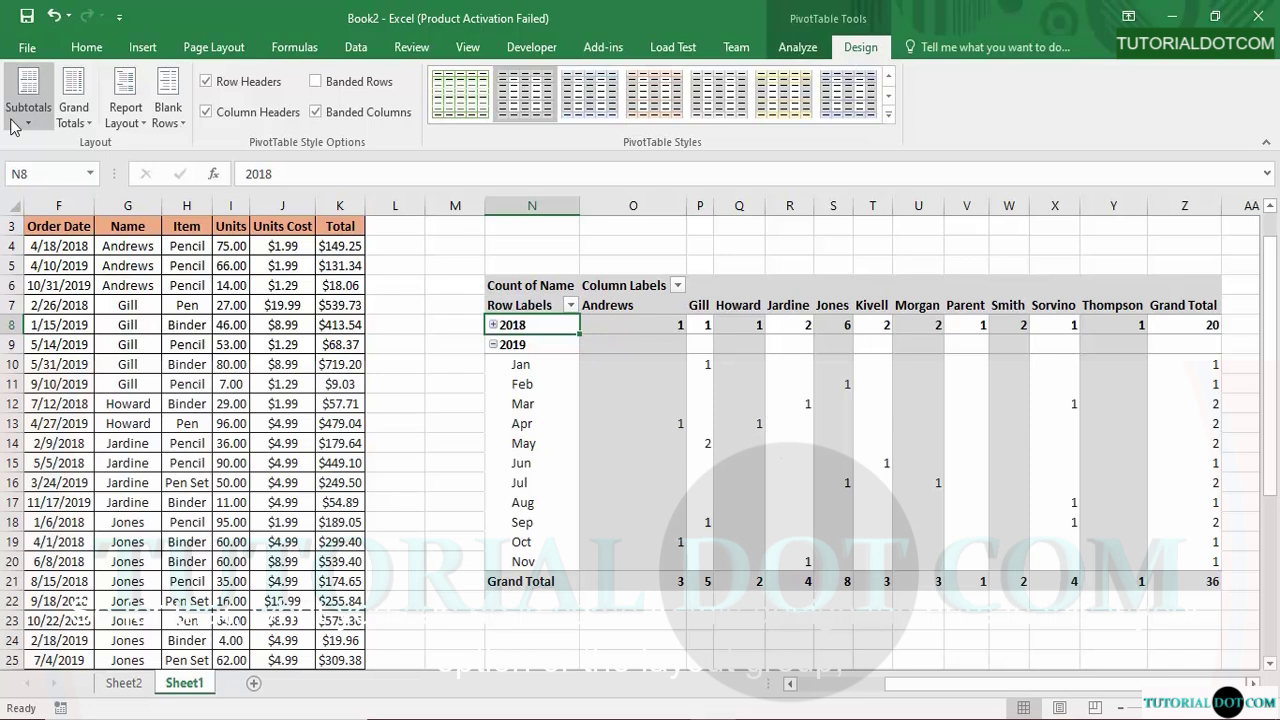
left_click(86, 124)
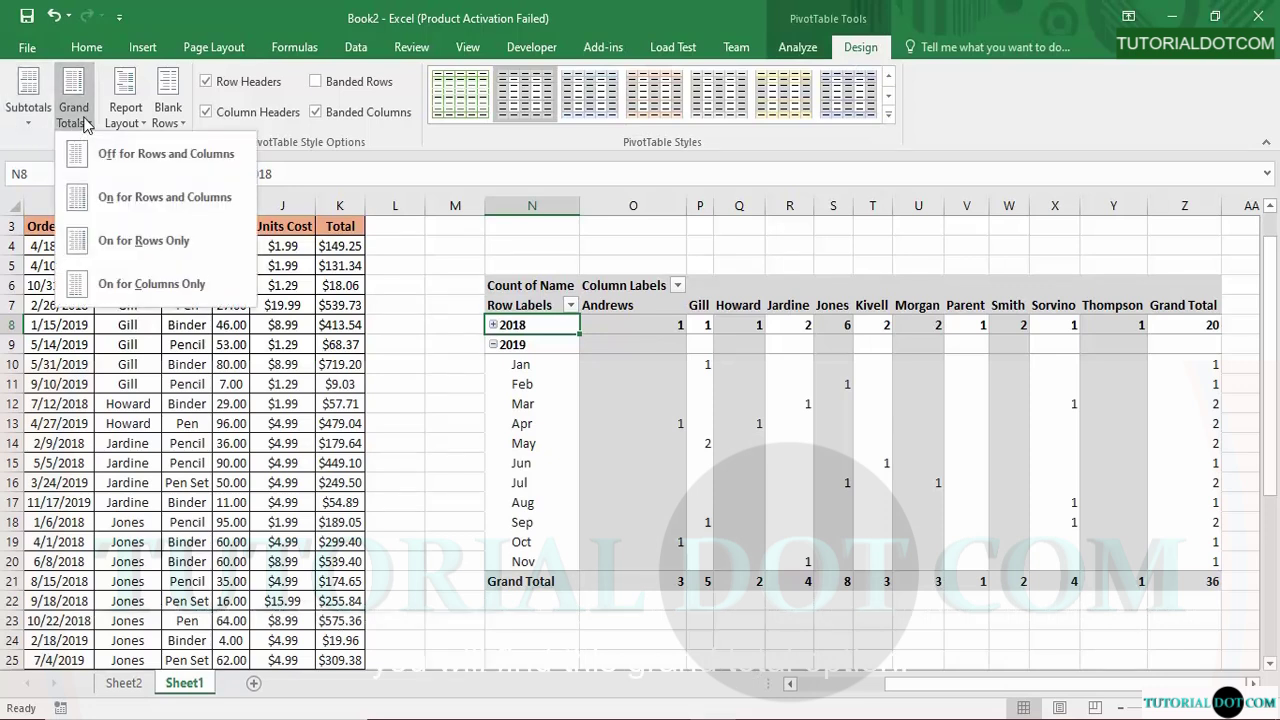
left_click(146, 161)
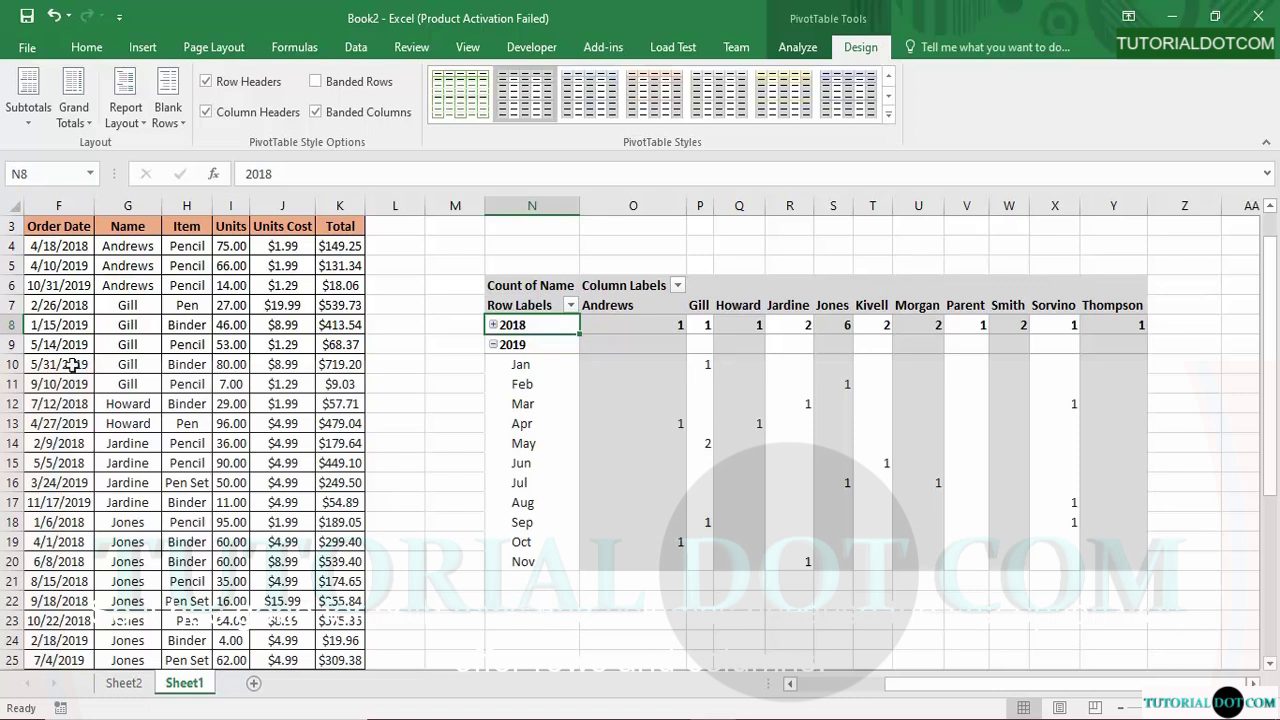
left_click(72, 108)
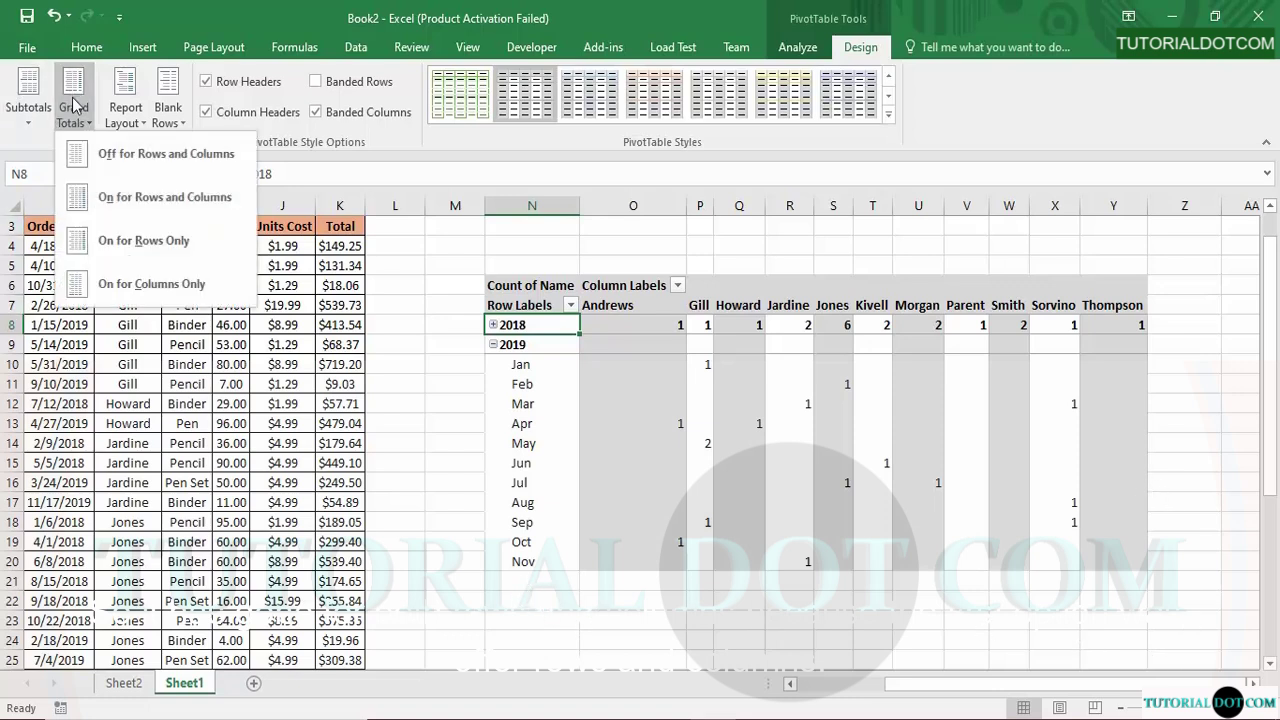
left_click(109, 211)
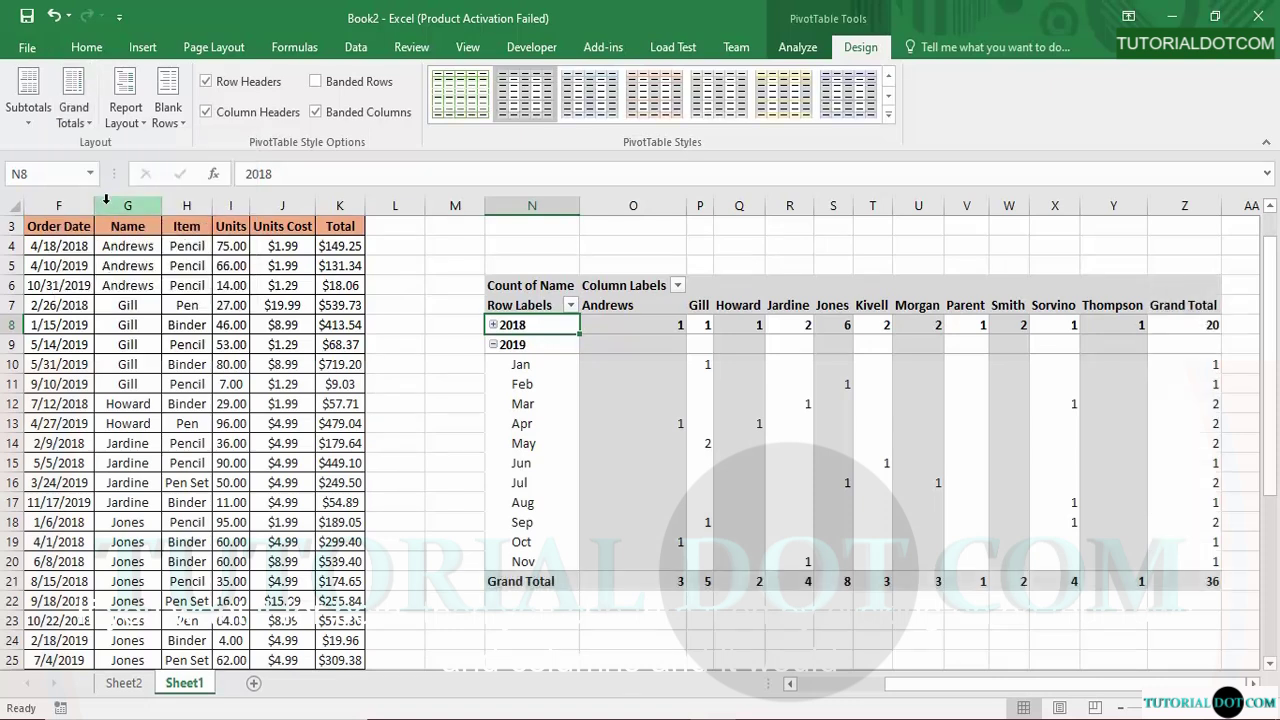
Restrict the pivot table's grand totals to rows only, and switch them to columns only.
left_click(91, 117)
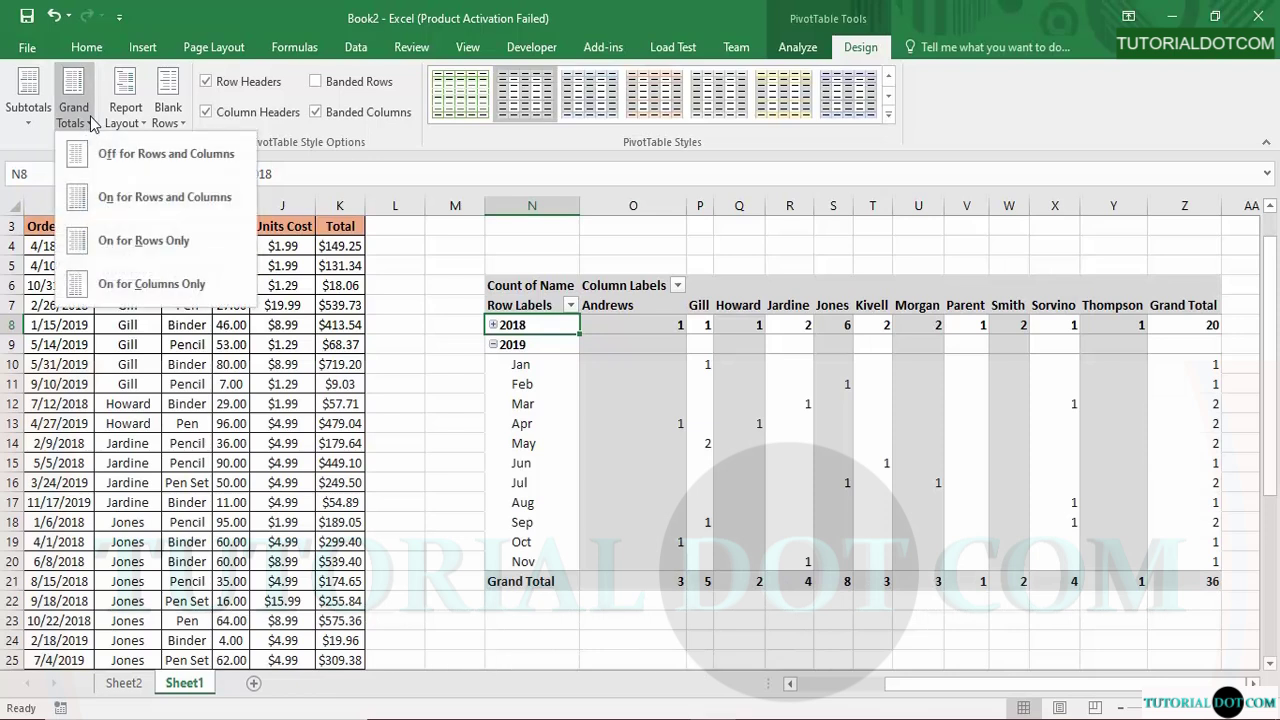
left_click(140, 250)
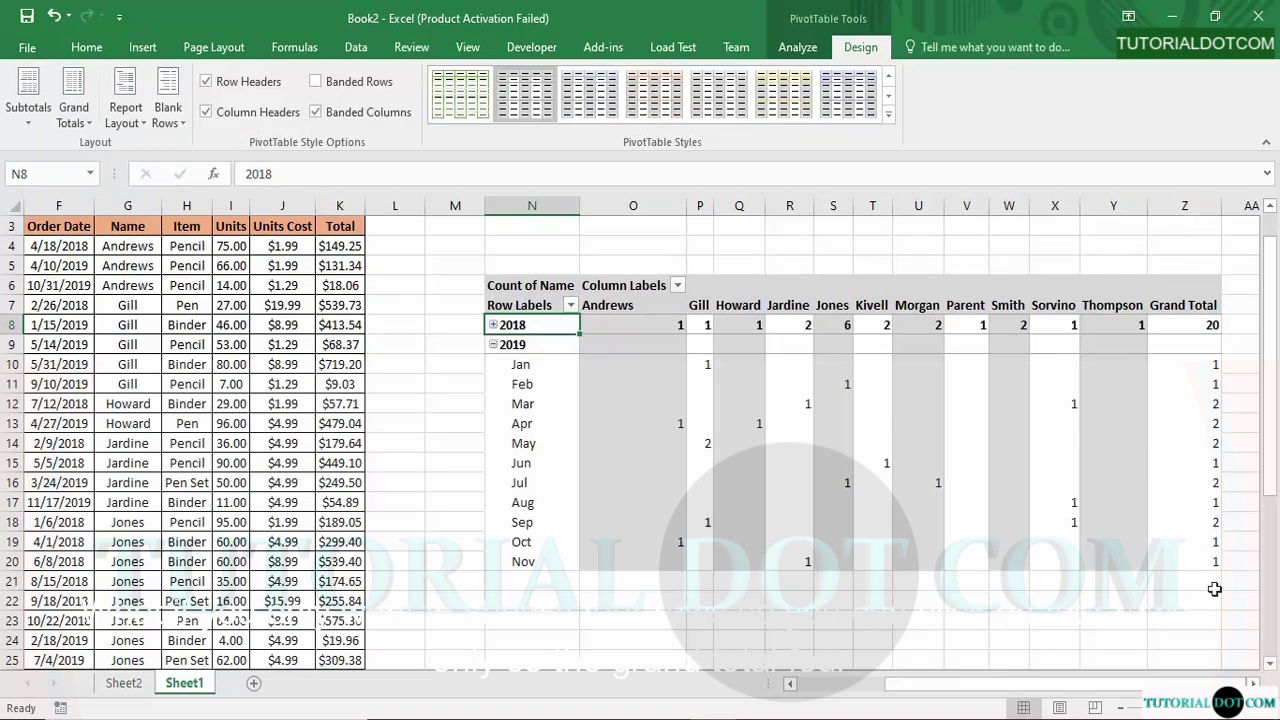
left_click(72, 125)
left_click(158, 286)
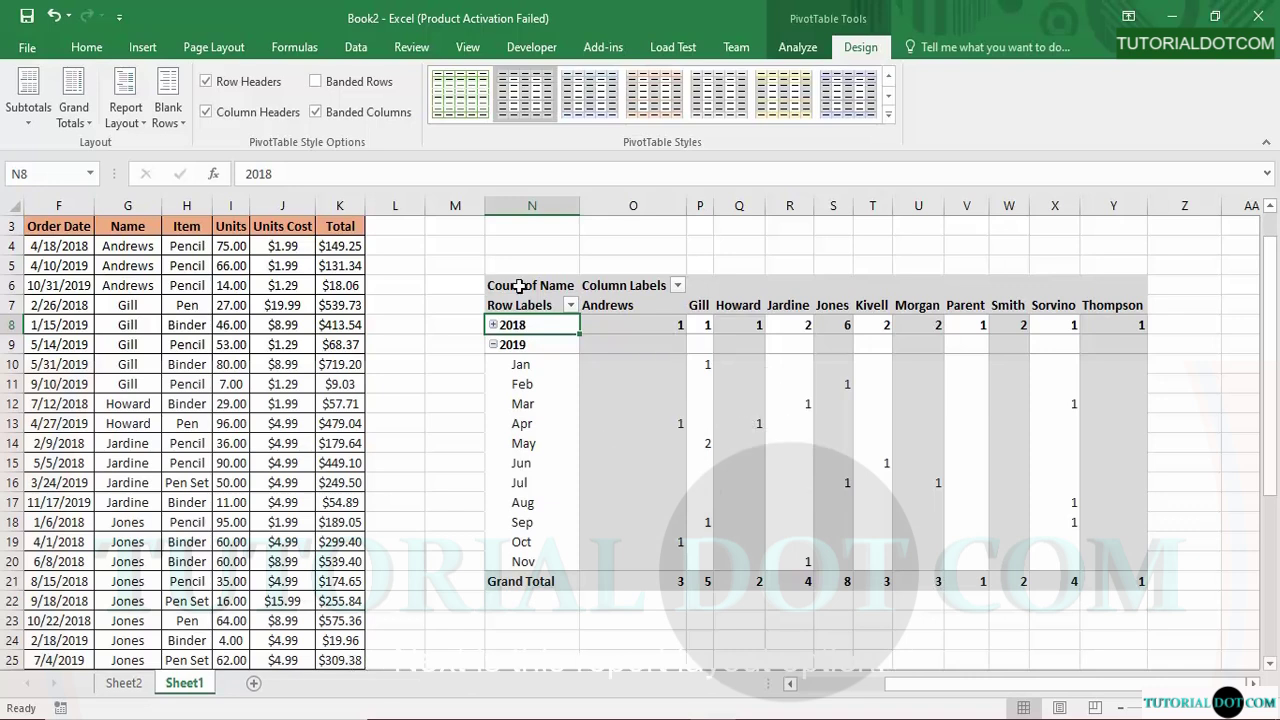
Show the pivot table in outline form and expand the 2018 group to its months.
left_click(125, 122)
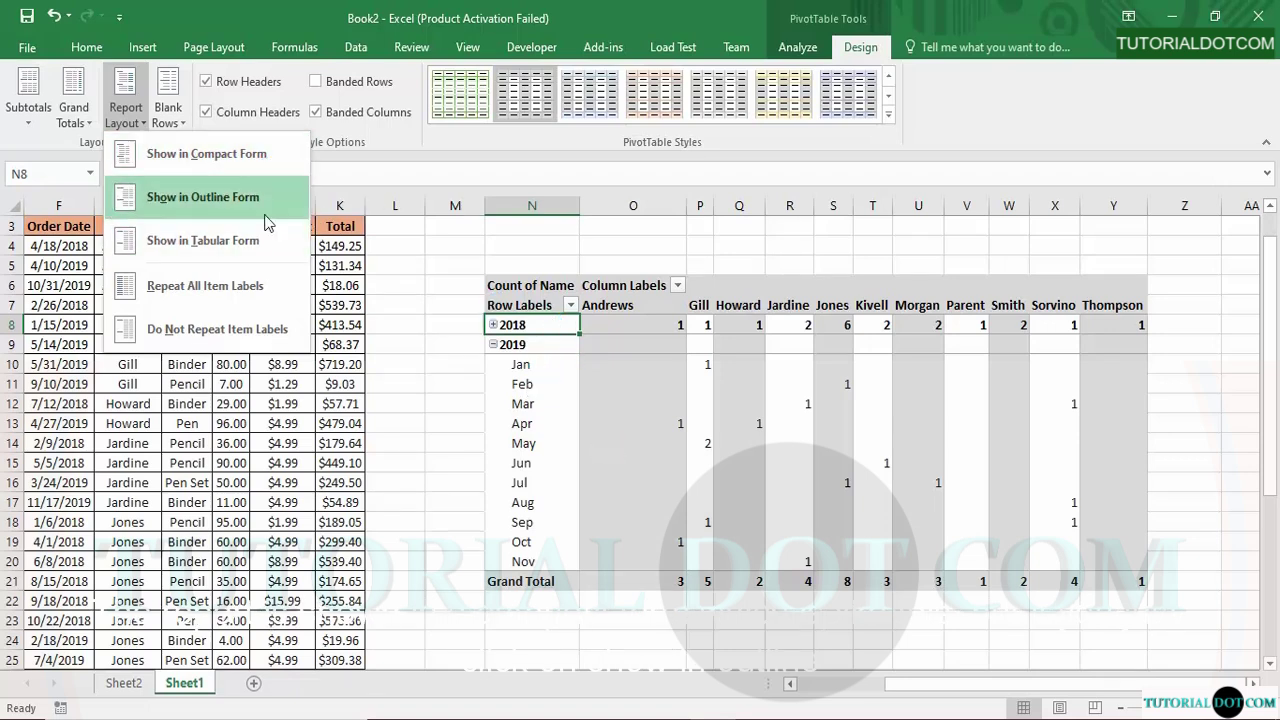
left_click(206, 206)
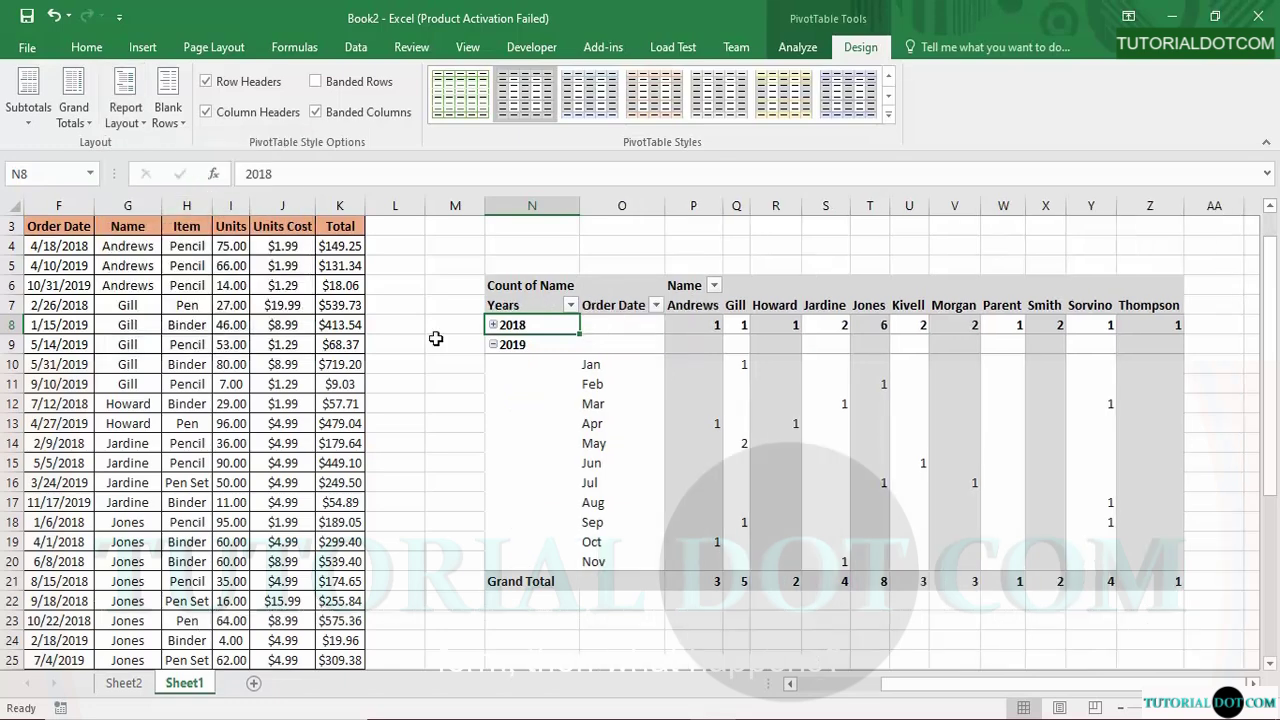
left_click(428, 377)
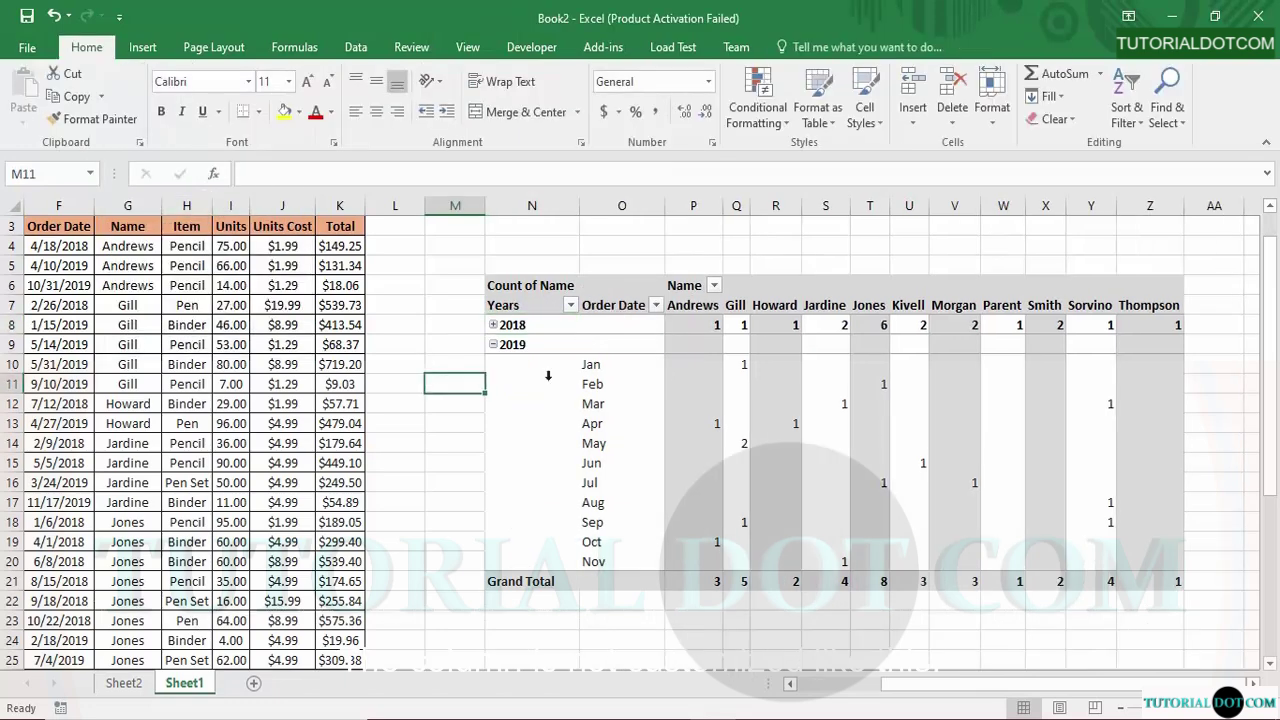
left_click(492, 324)
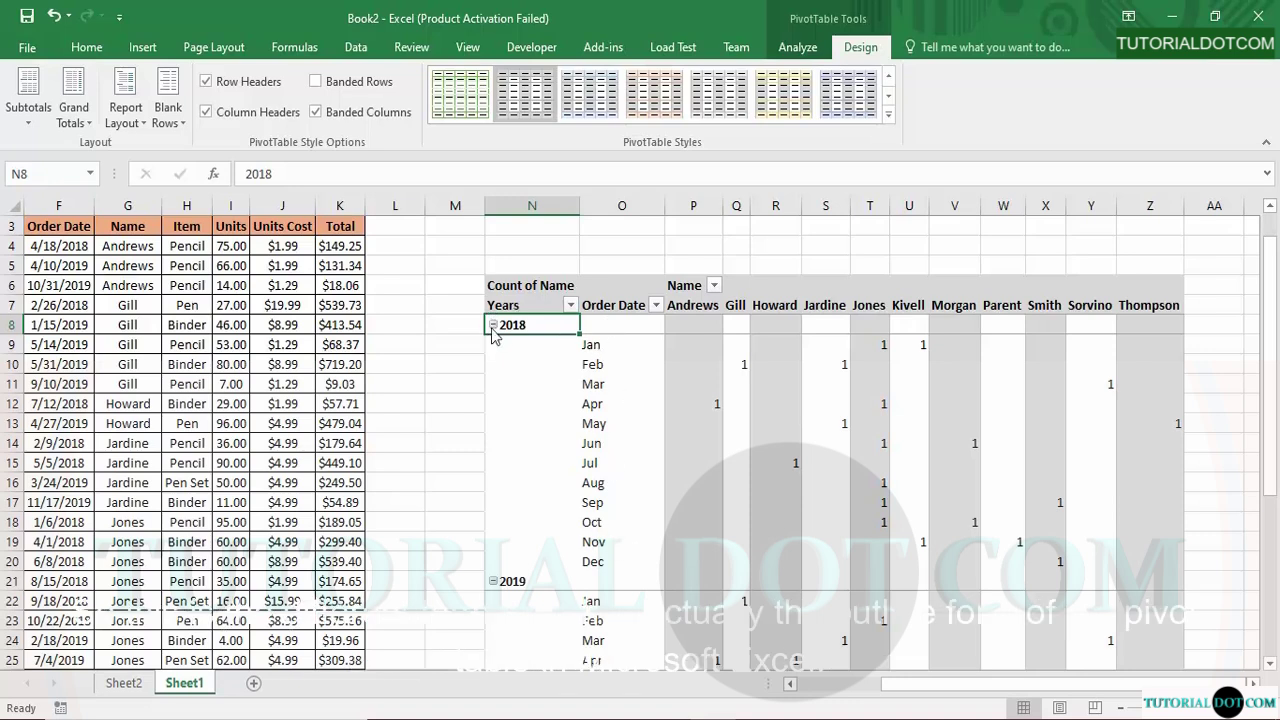
Change the pivot table's report layout to compact form, and switch it to tabular form.
left_click(123, 109)
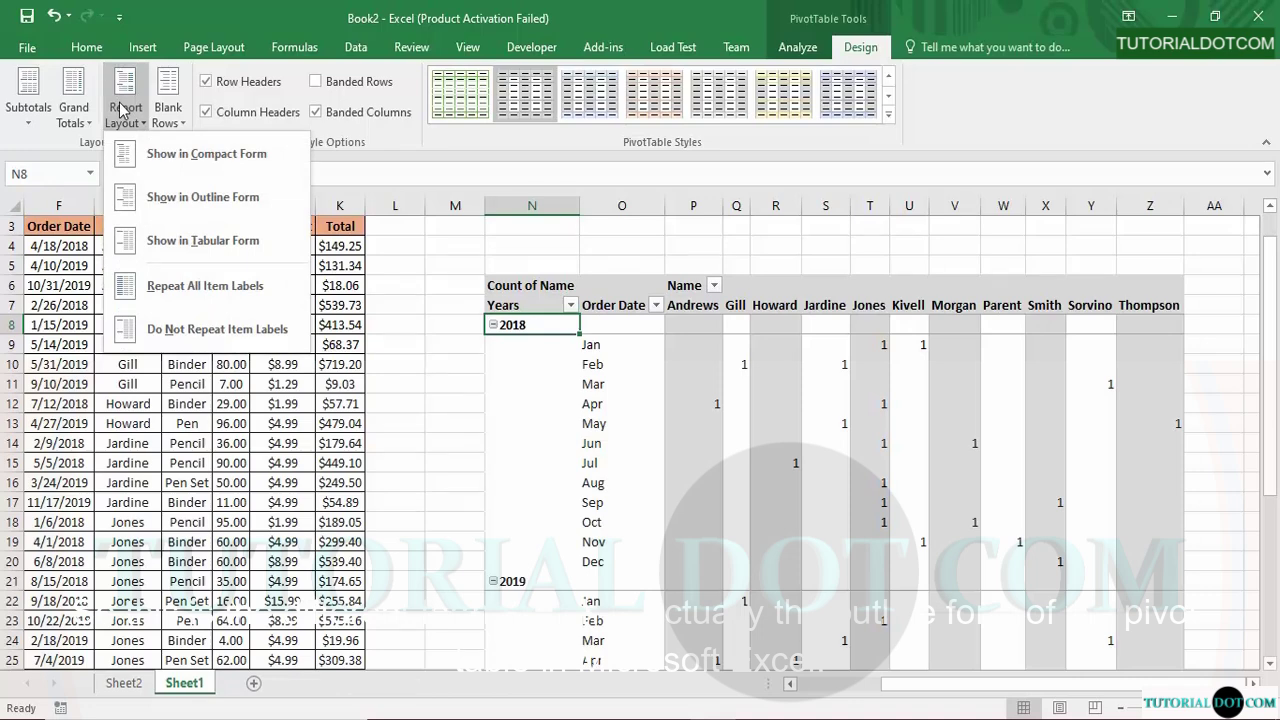
left_click(193, 155)
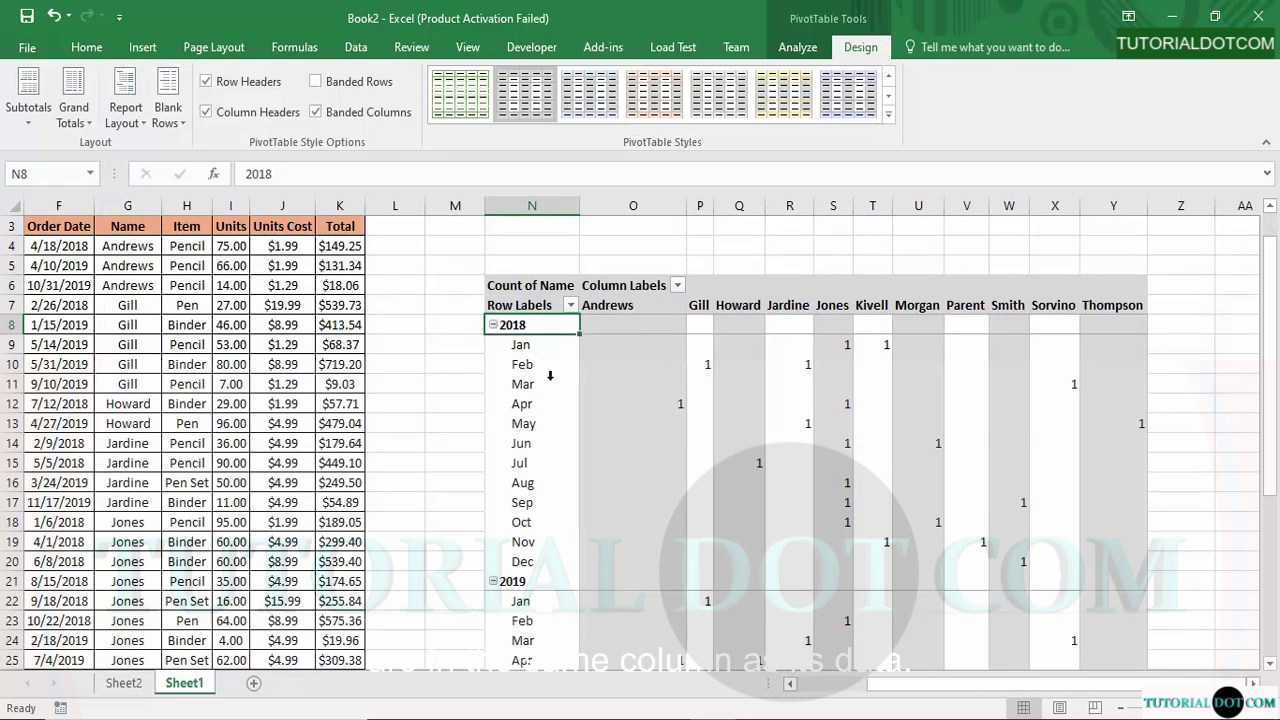
left_click(125, 110)
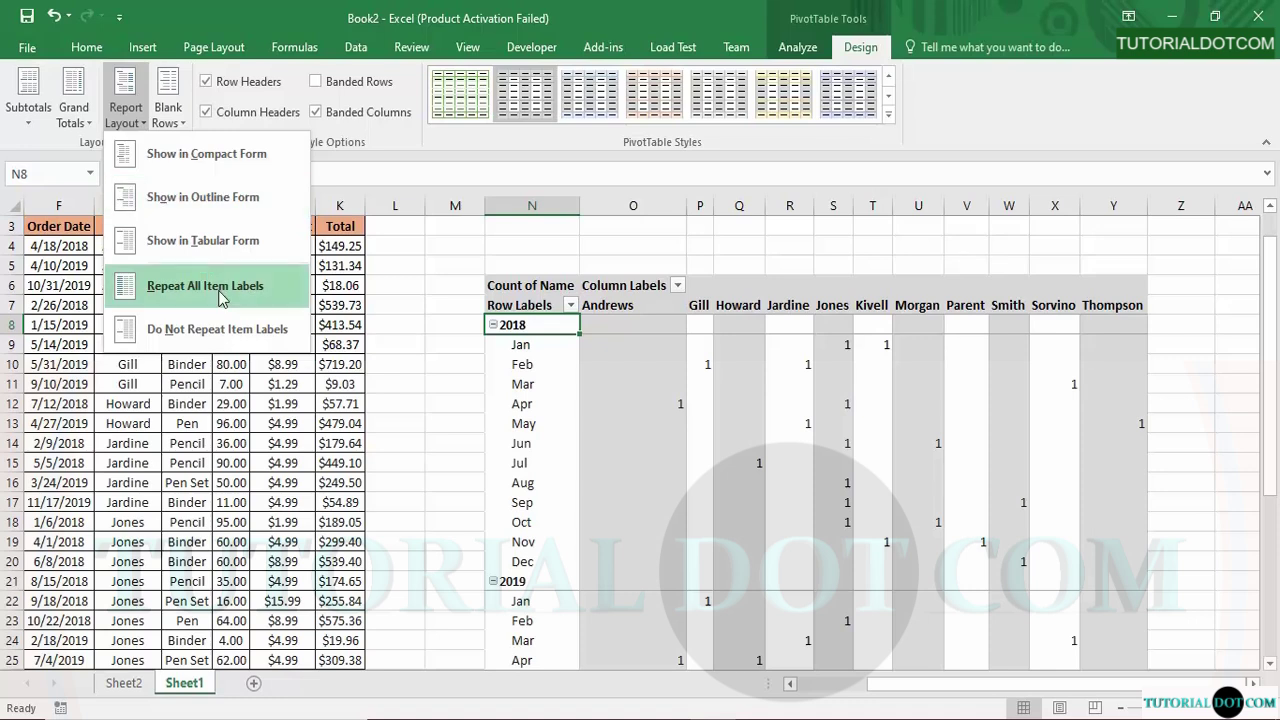
left_click(201, 243)
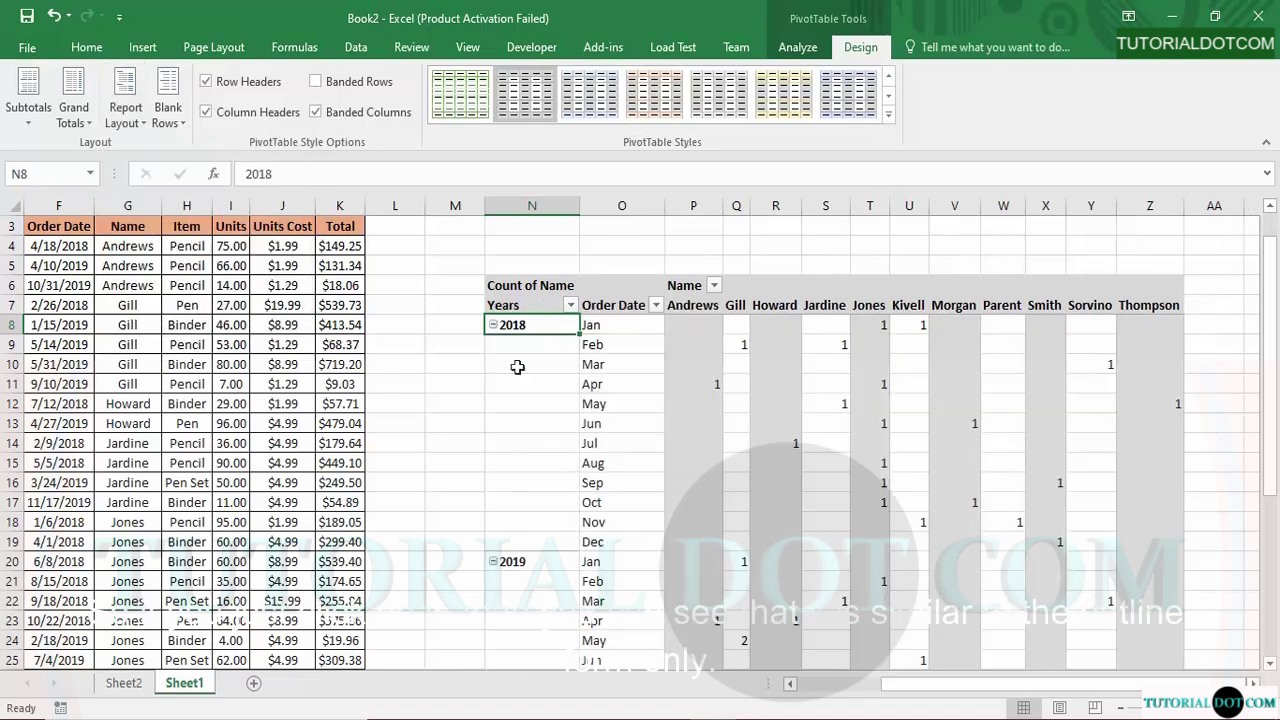
left_click(123, 112)
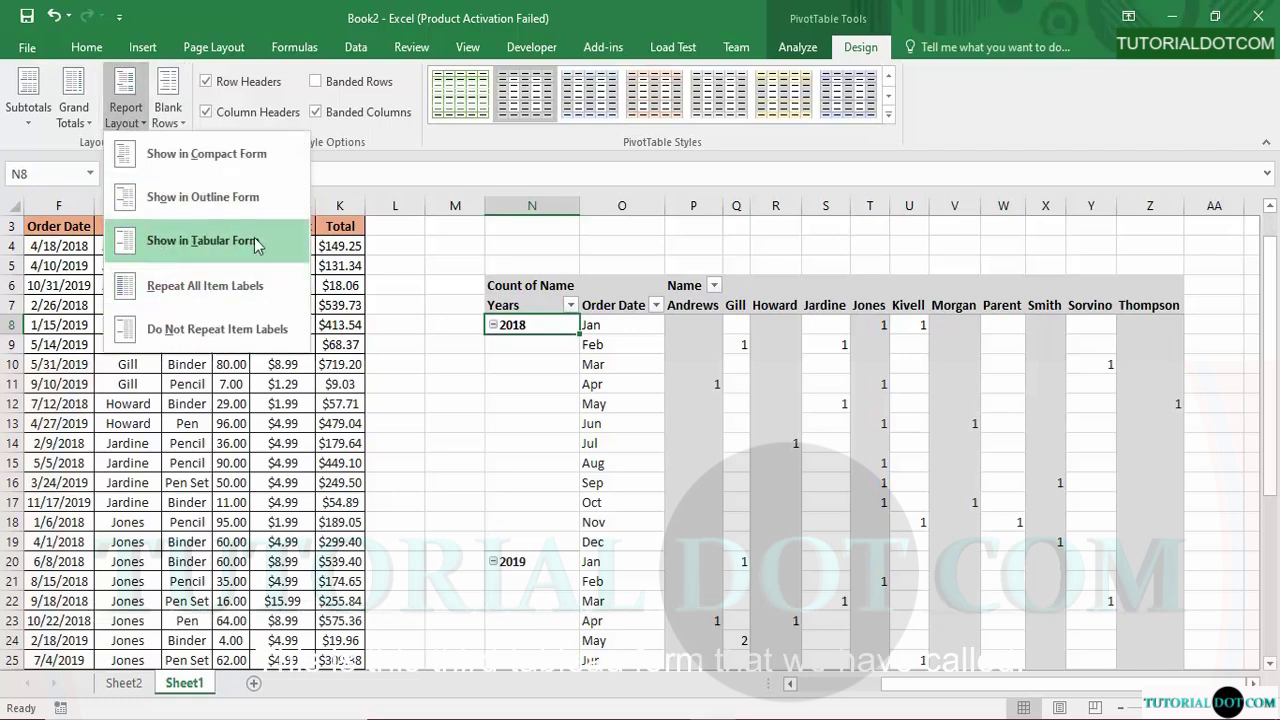
left_click(470, 253)
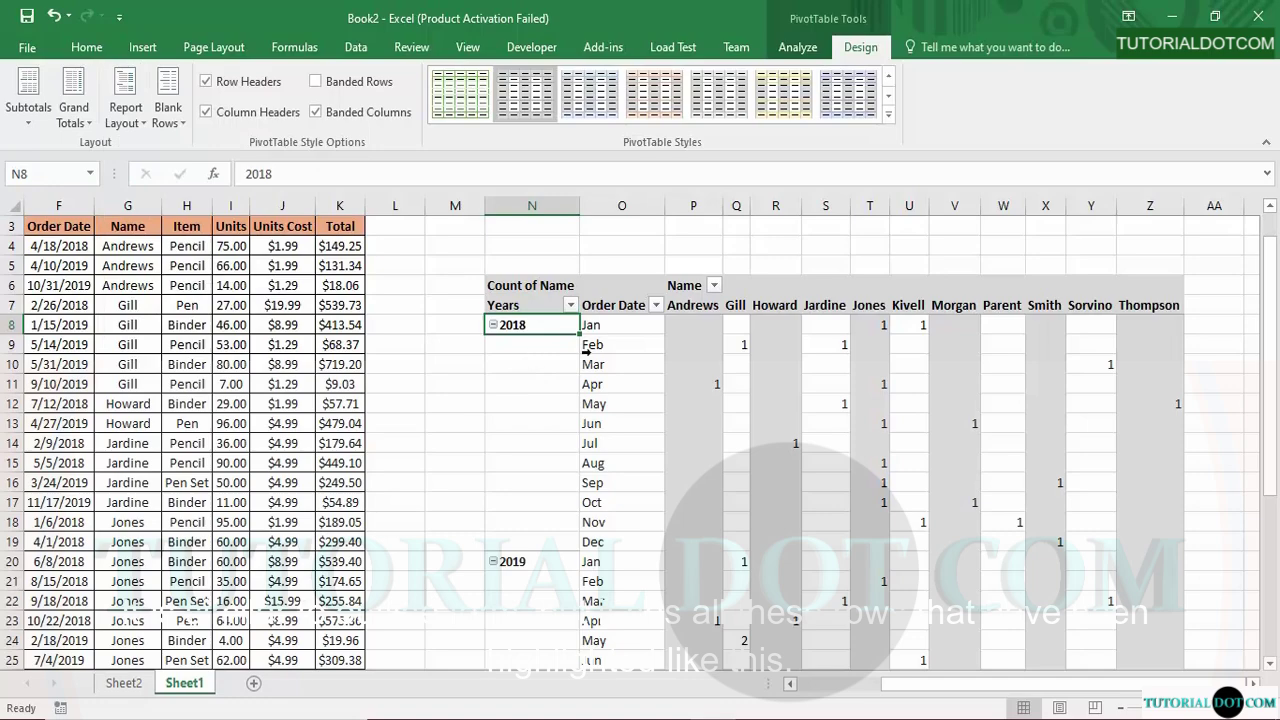
left_click_drag(1277, 445, 1256, 375)
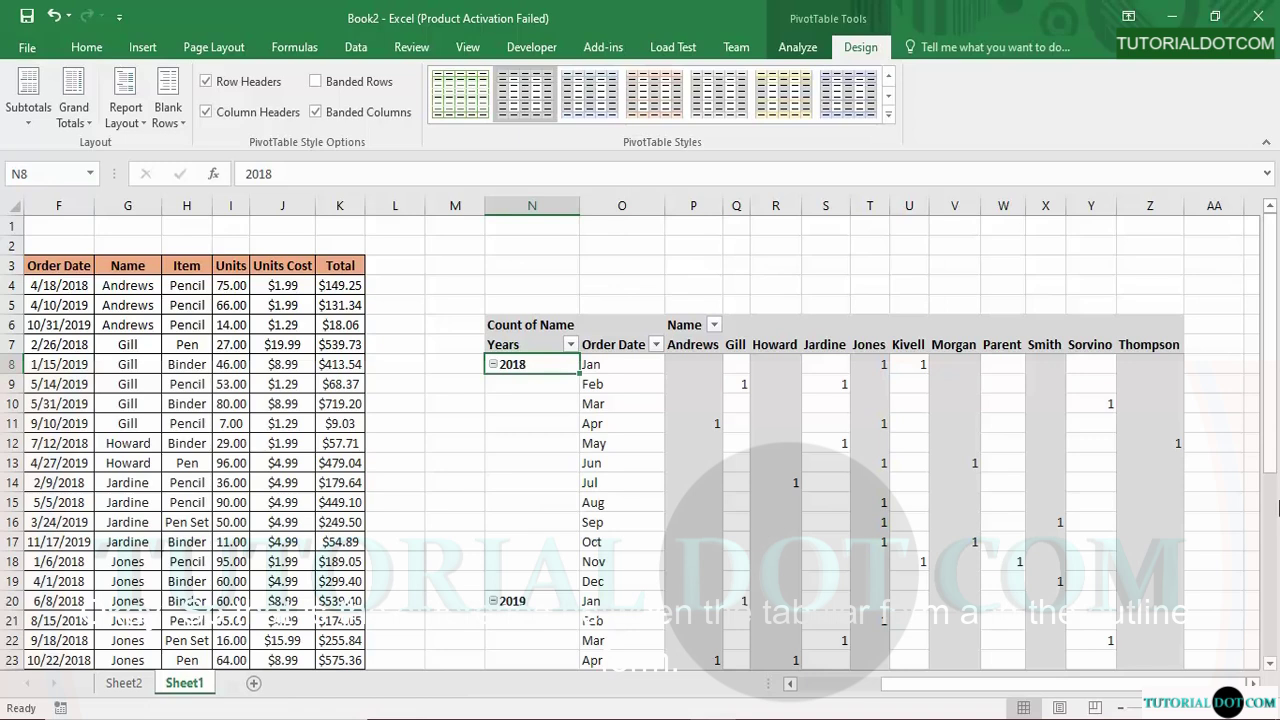
Repeat all item labels in the tabular pivot table, look through the rows, and set the labels to not repeat again.
left_click(126, 114)
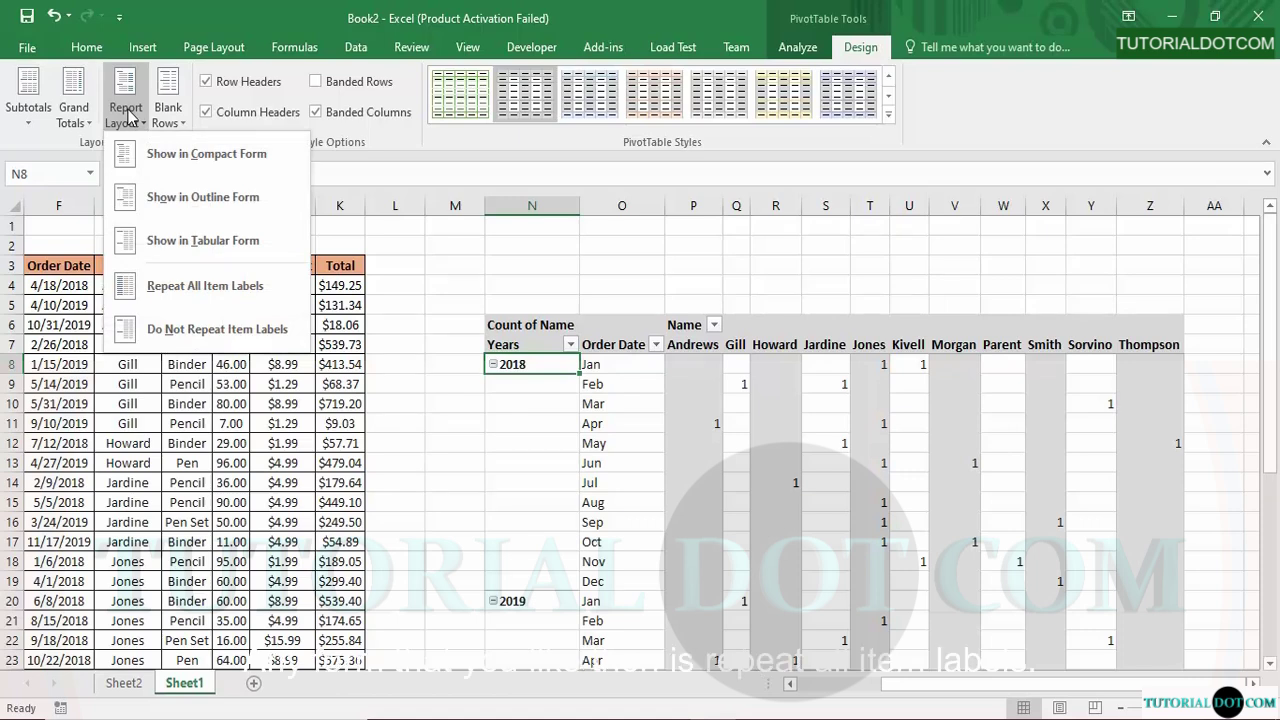
left_click(204, 285)
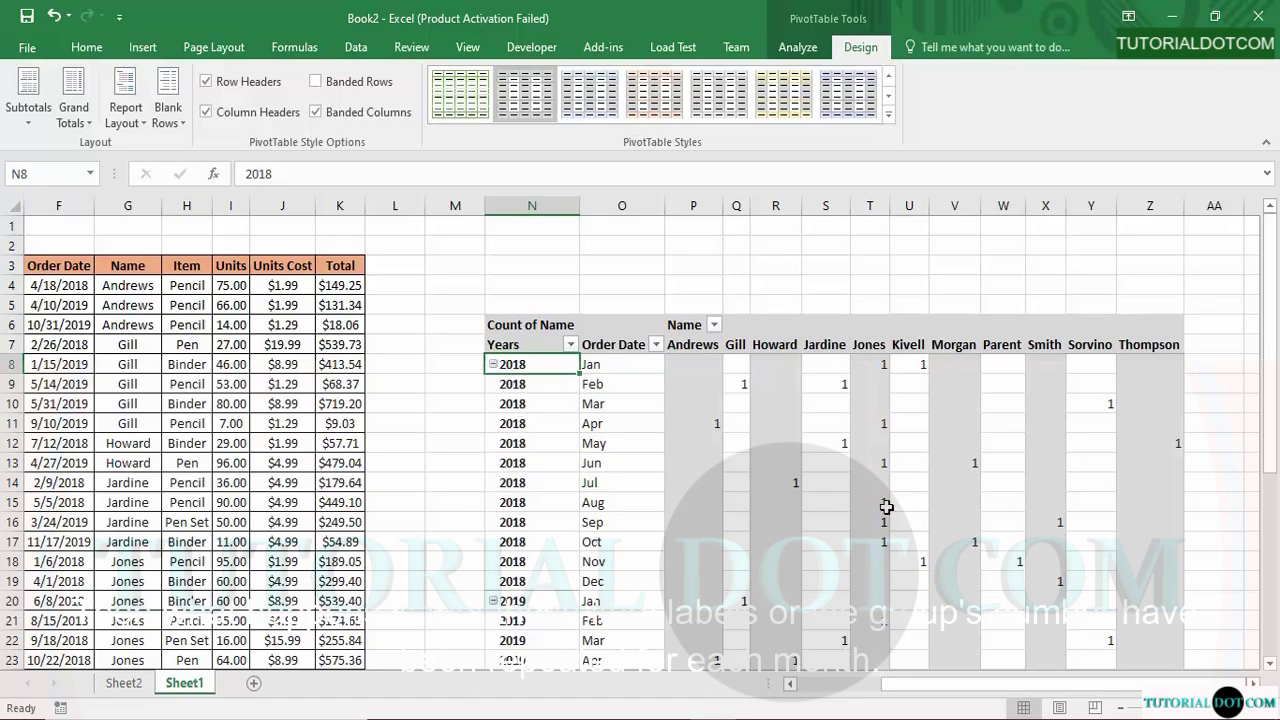
left_click_drag(1271, 394, 1275, 505)
left_click_drag(1278, 574, 1278, 455)
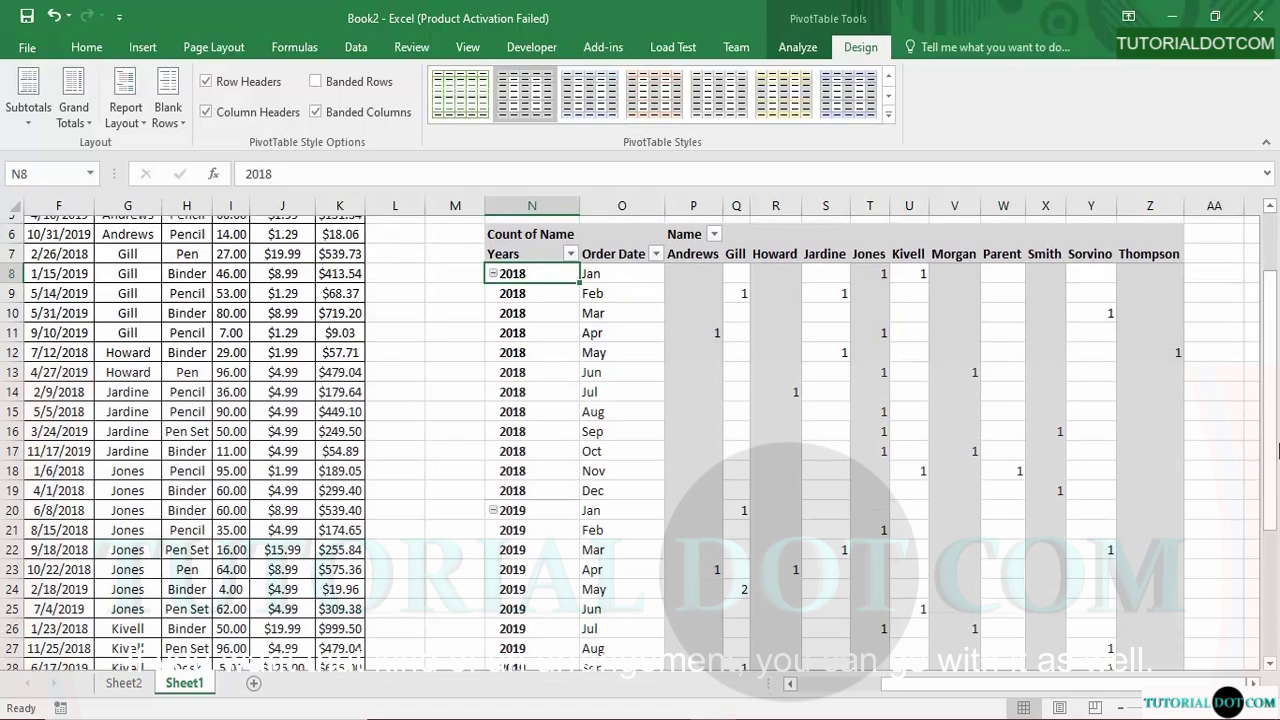
left_click(135, 118)
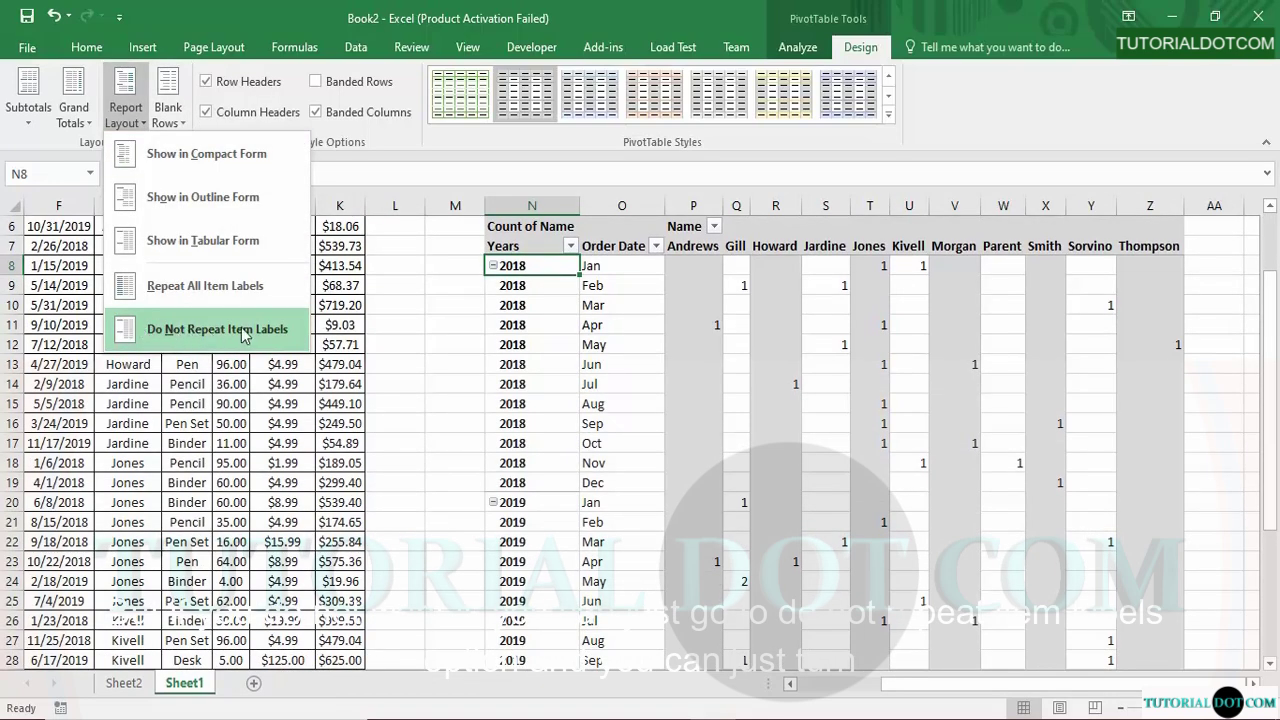
left_click(253, 334)
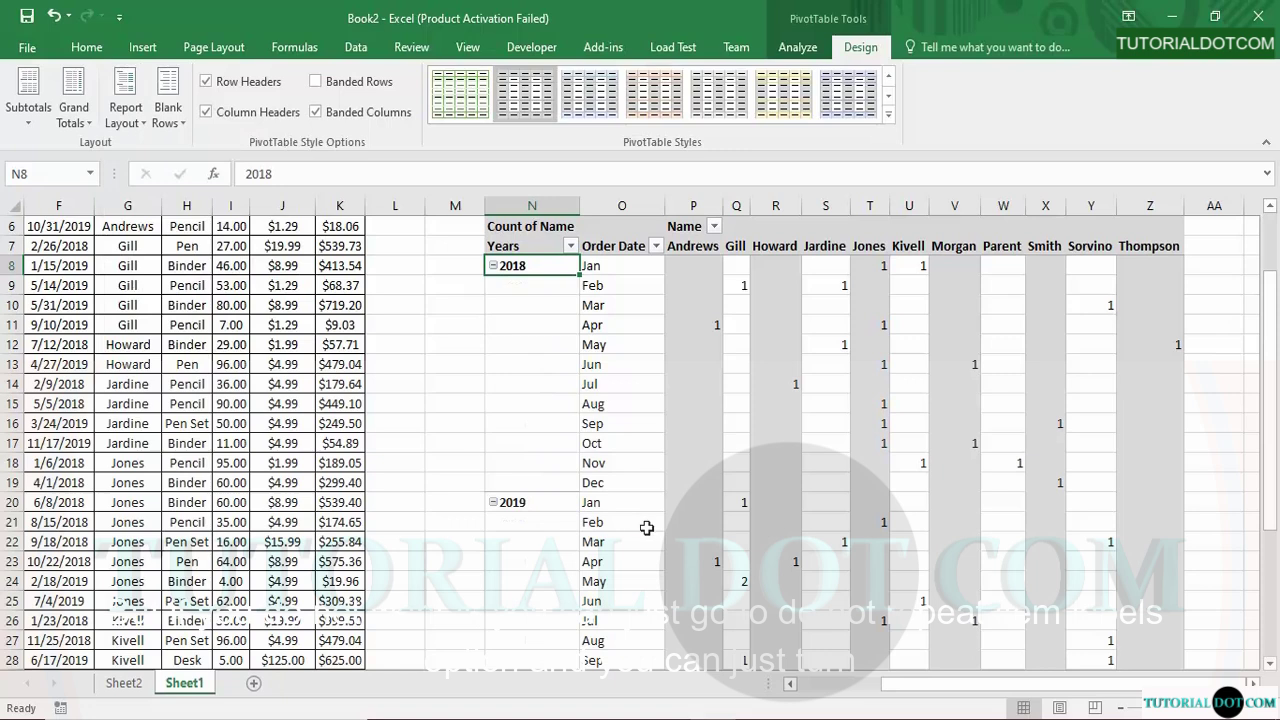
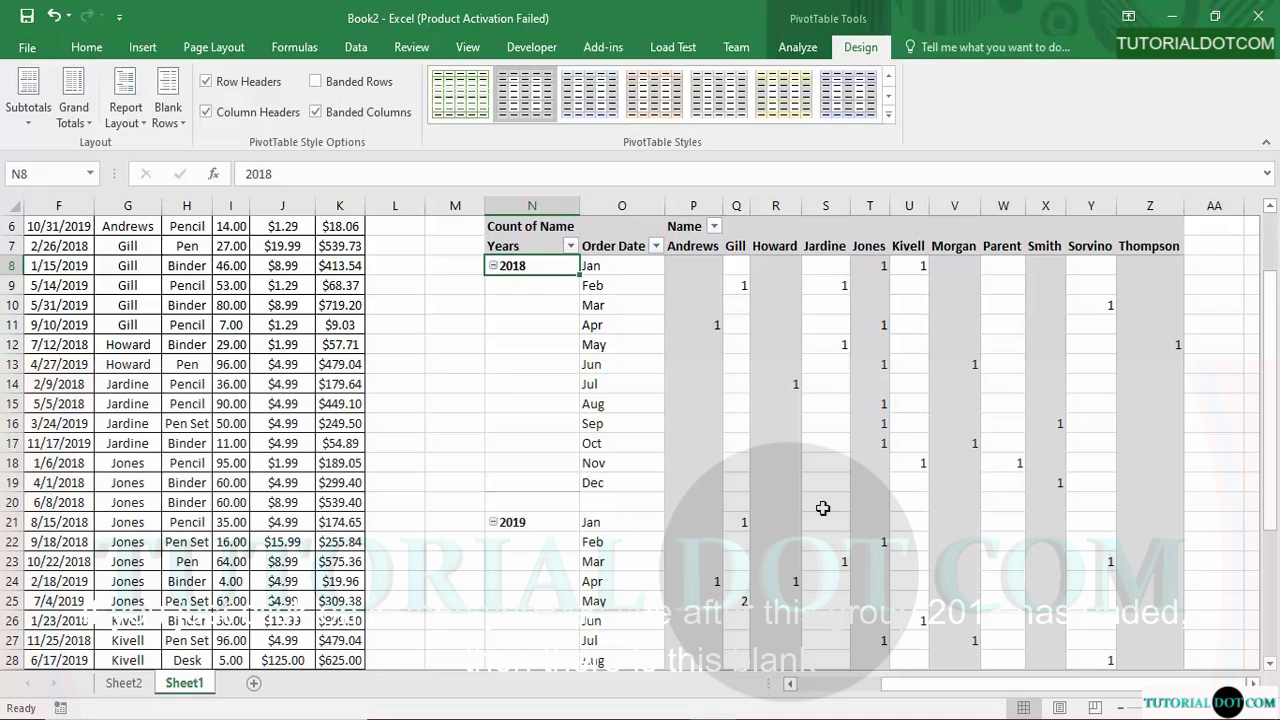
Show all subtotals at the bottom of each year group in the pivot table.
mouse_move(1270, 492)
left_mouse_down()
mouse_move(1275, 565)
mouse_move(1270, 497)
left_mouse_up()
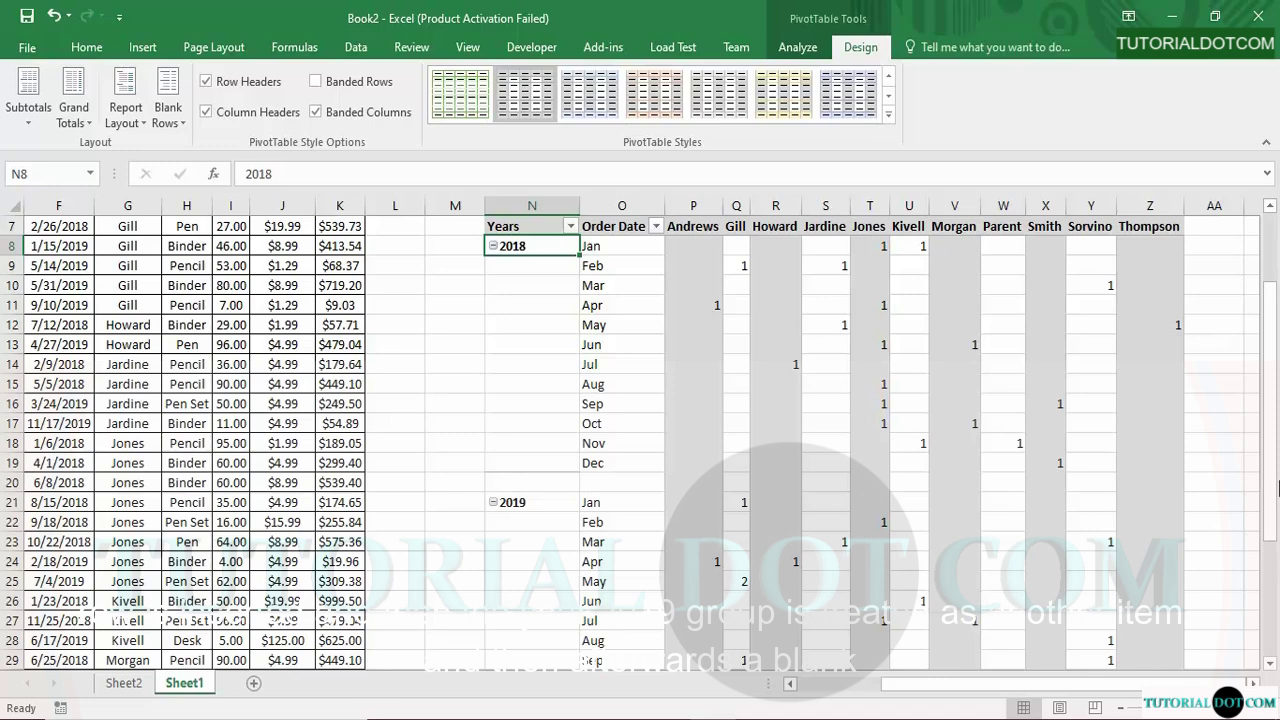
left_click_drag(1276, 488, 1276, 592)
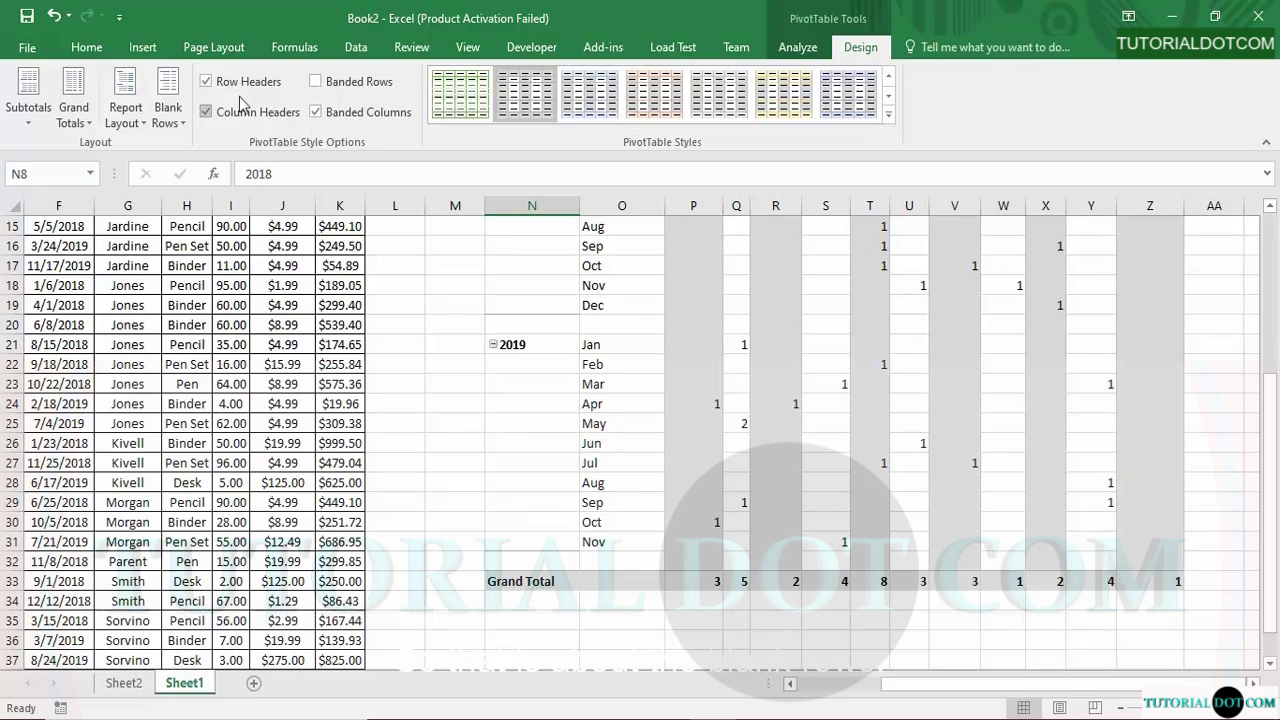
left_click(31, 108)
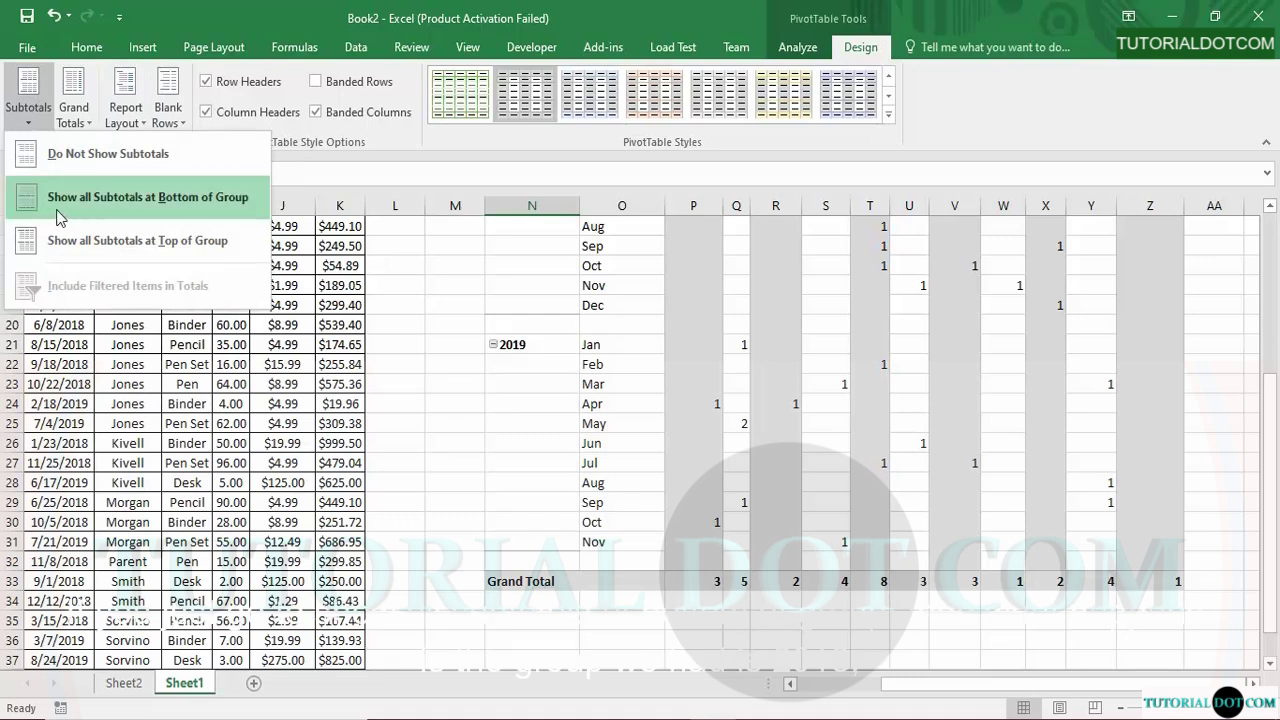
left_click(160, 214)
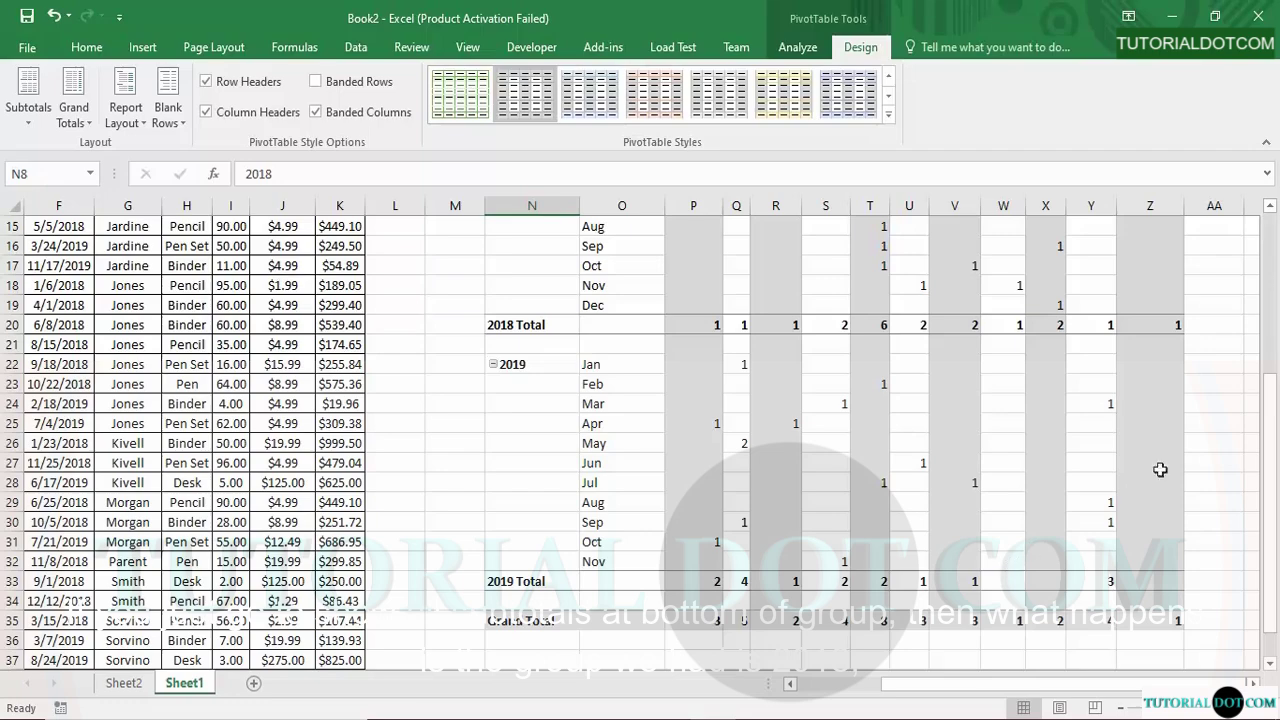
Review the year totals in the pivot table, and set all subtotals to show at the top of each group.
scroll(1276, 328, "up", 3)
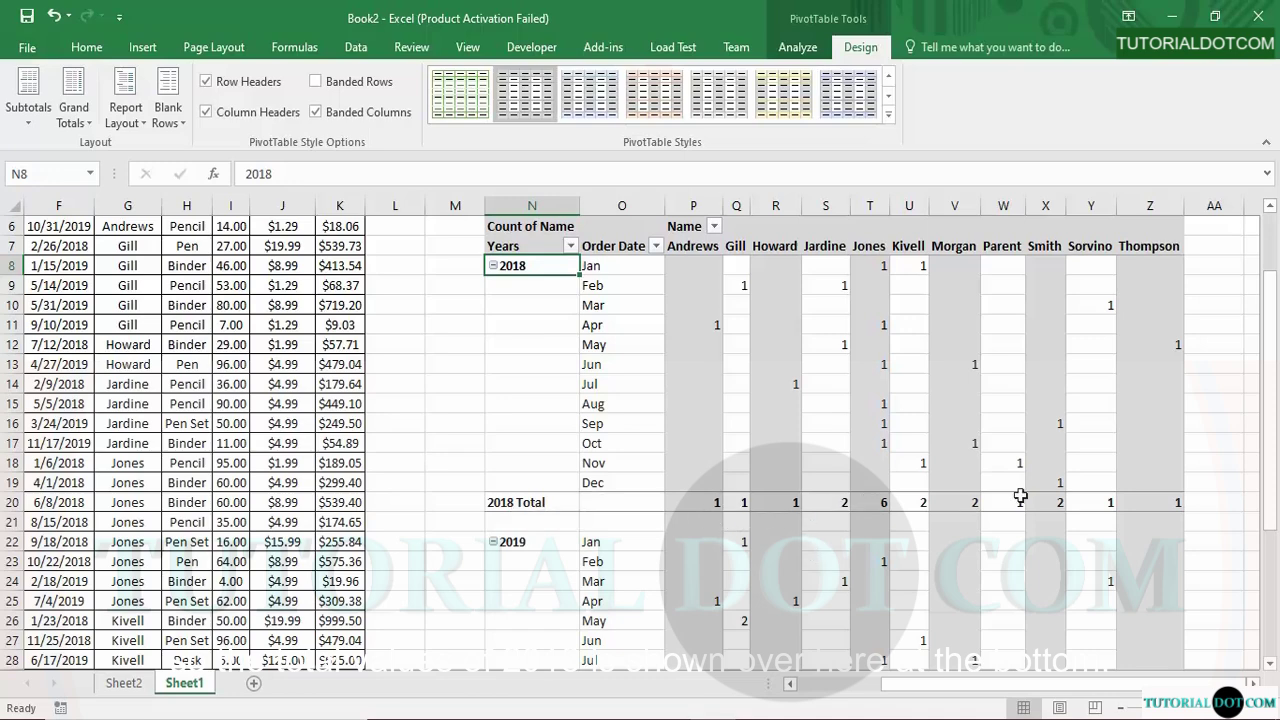
left_click_drag(1272, 449, 1272, 547)
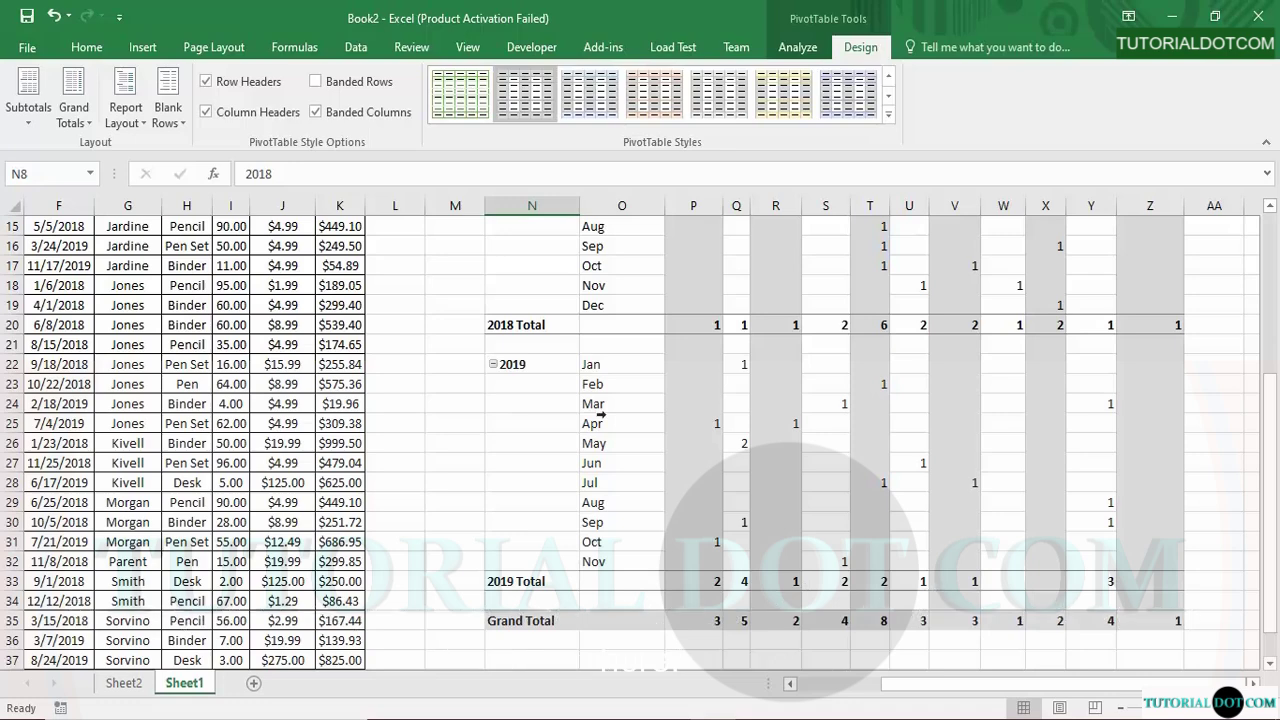
left_click(28, 107)
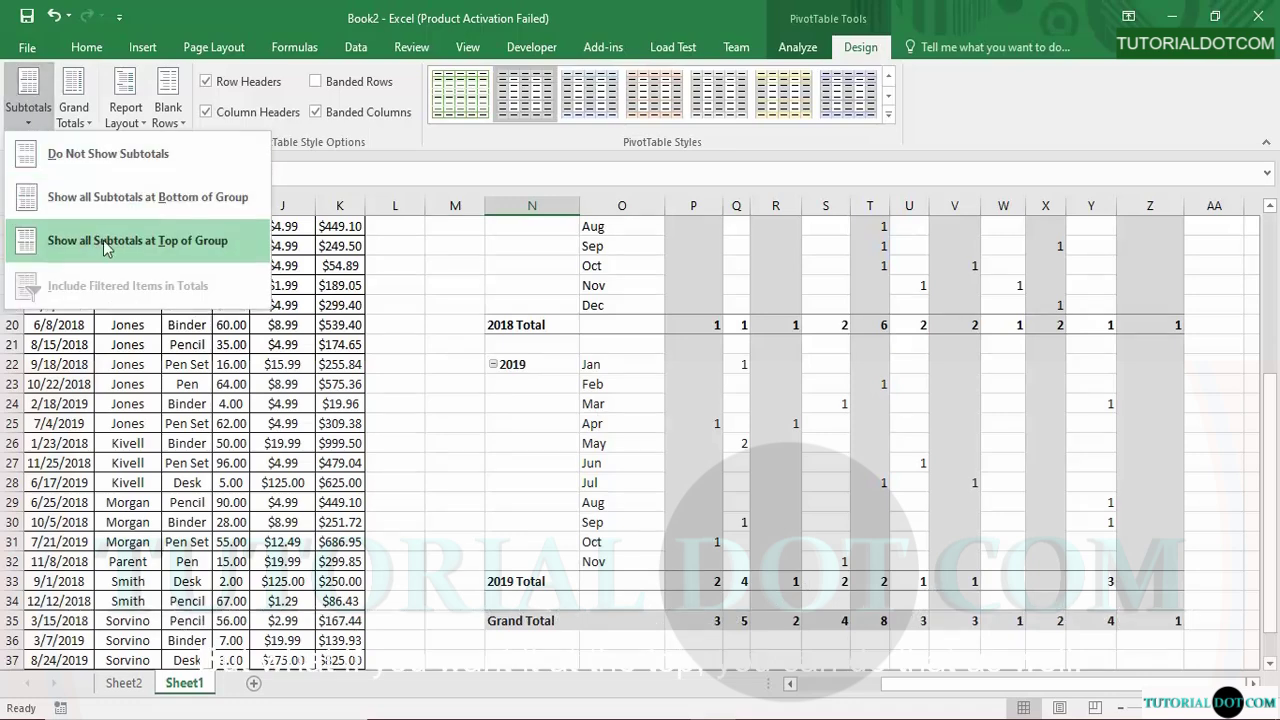
left_click(68, 244)
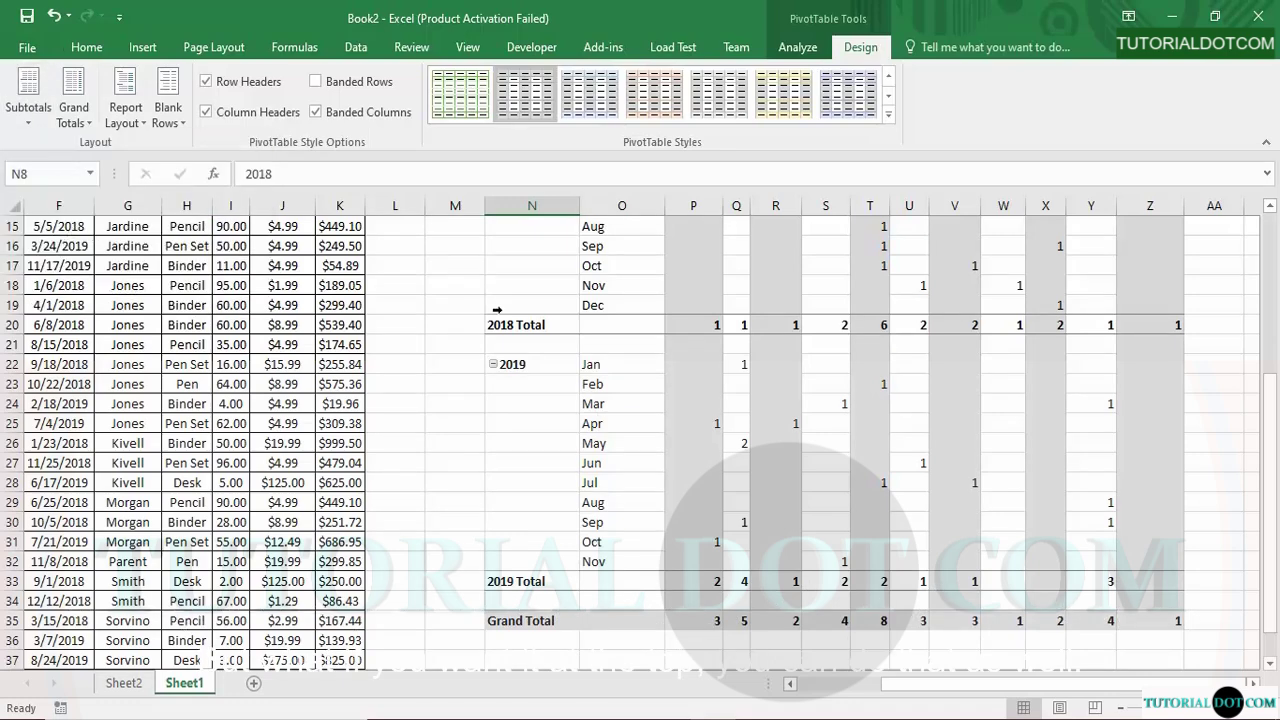
Set the pivot table to show no subtotals, and check the rows of both years.
left_click(28, 100)
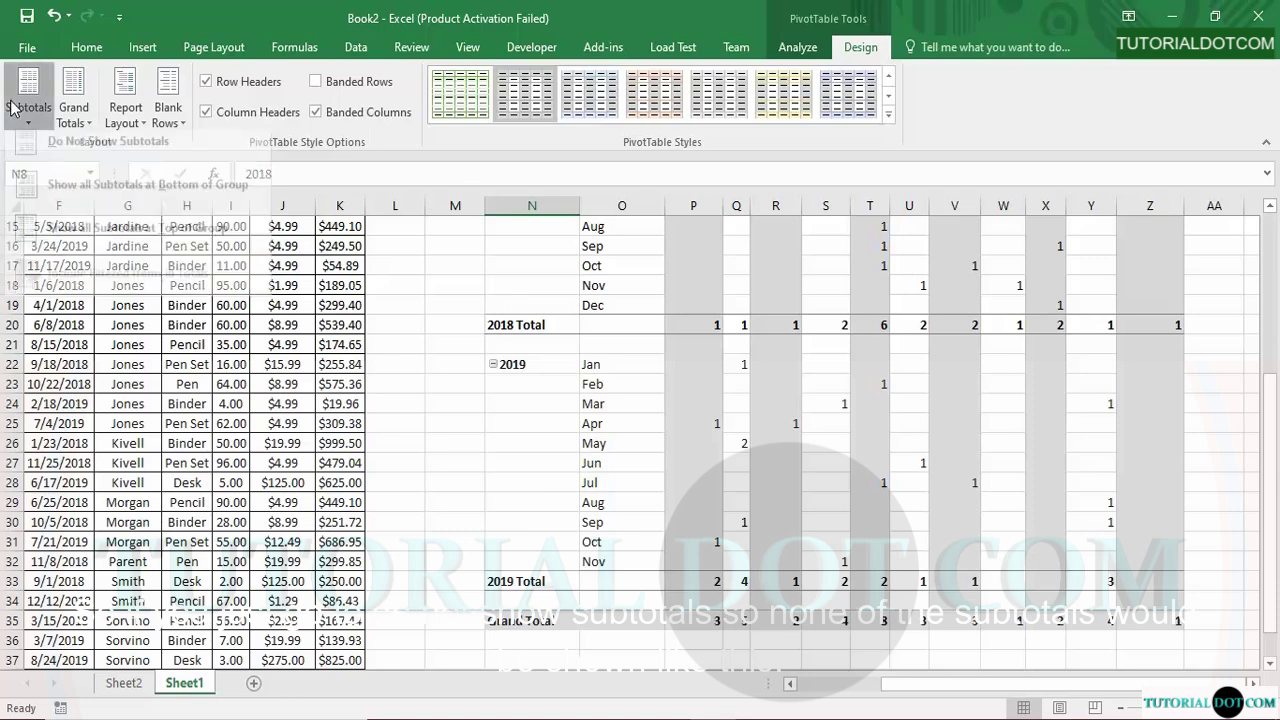
left_click(53, 160)
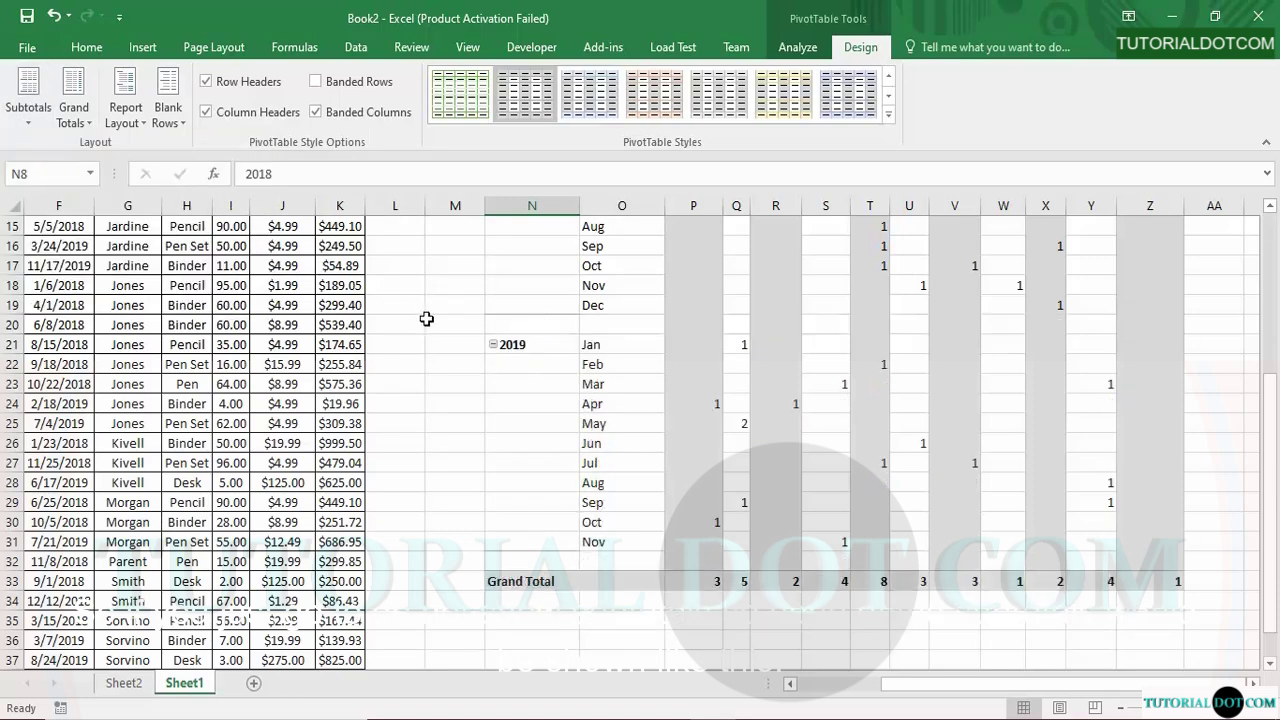
left_click_drag(1268, 448, 1268, 420)
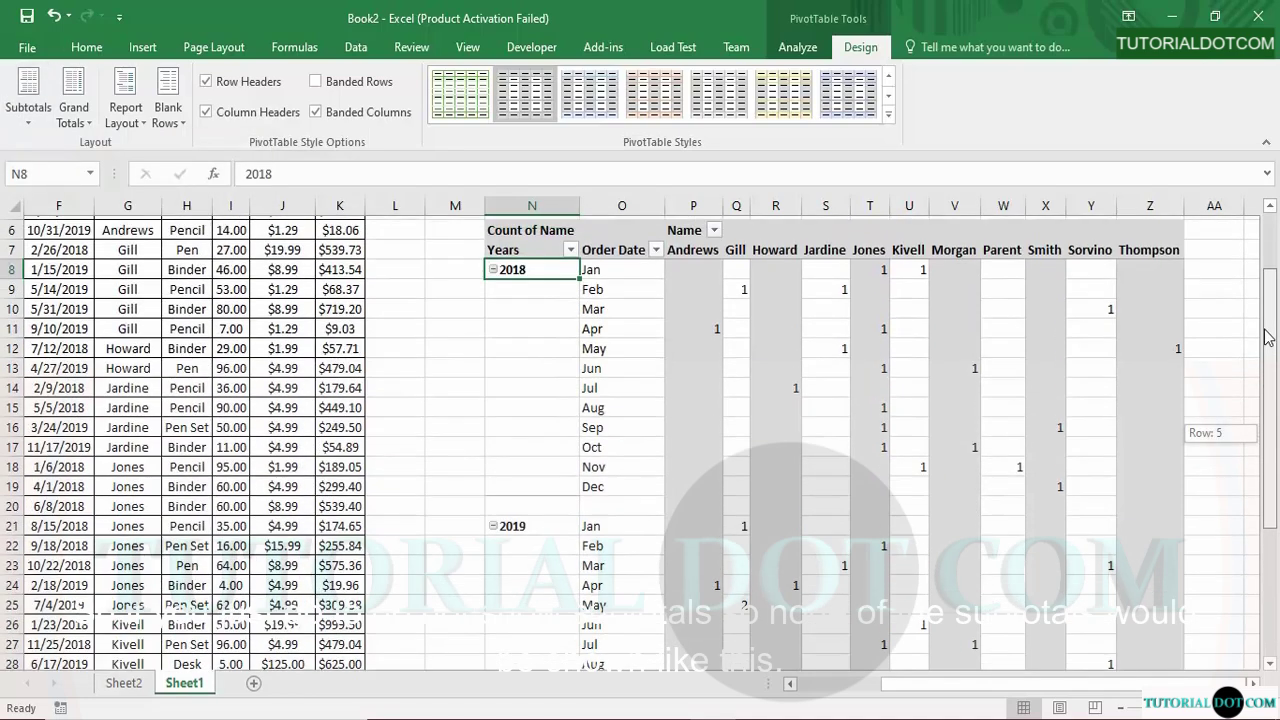
Turn the pivot table's subtotals back on with the top-of-group option, and look through the year totals.
left_click(28, 100)
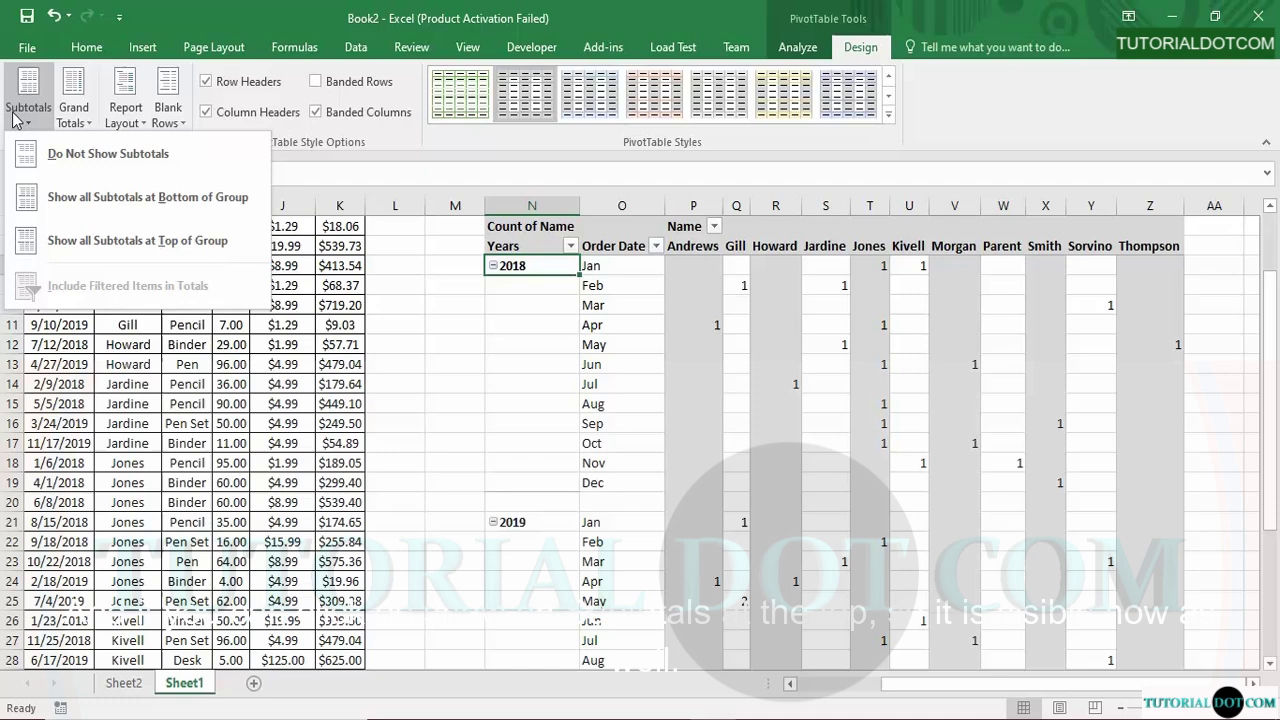
left_click(78, 248)
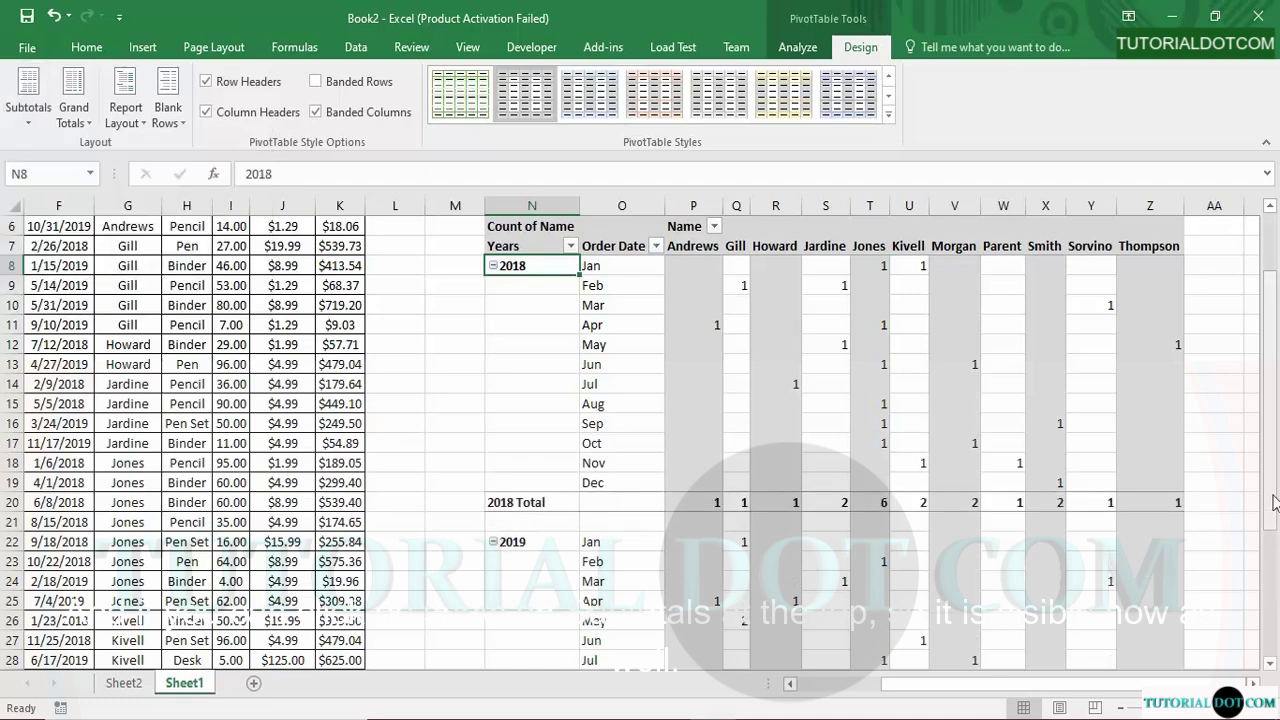
left_click_drag(1270, 435, 1230, 348)
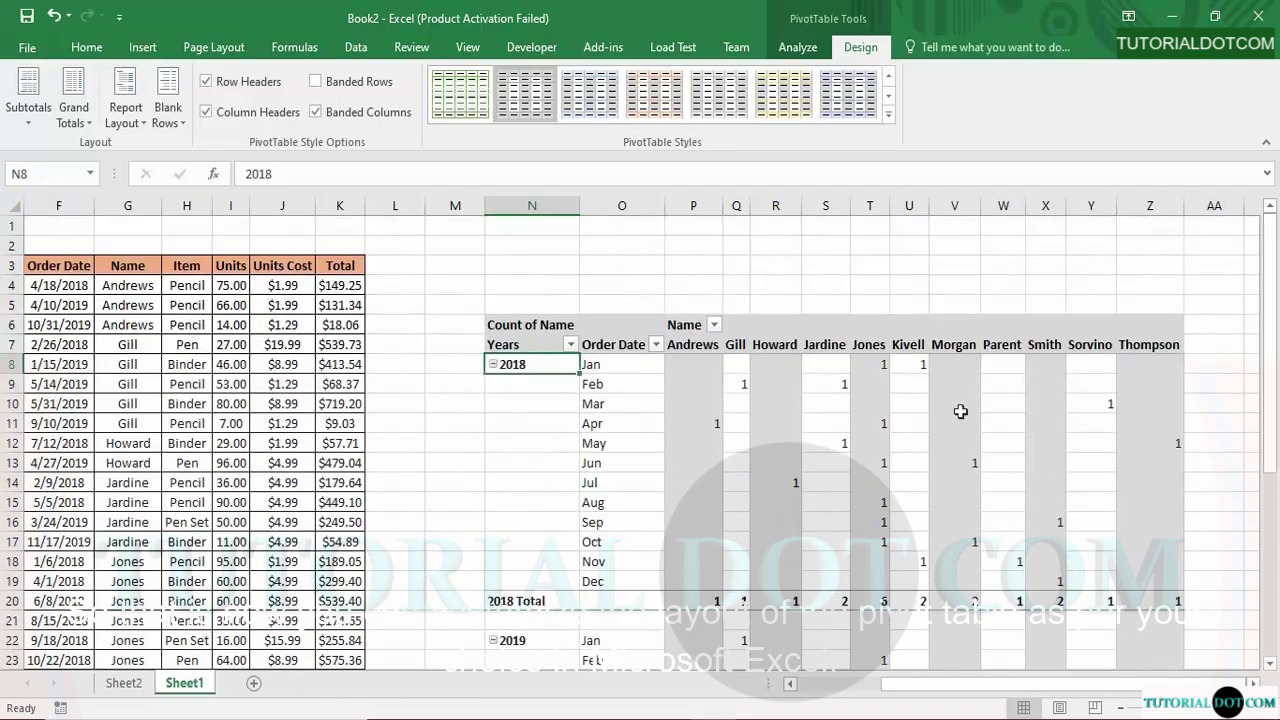
left_click_drag(1275, 472, 1275, 602)
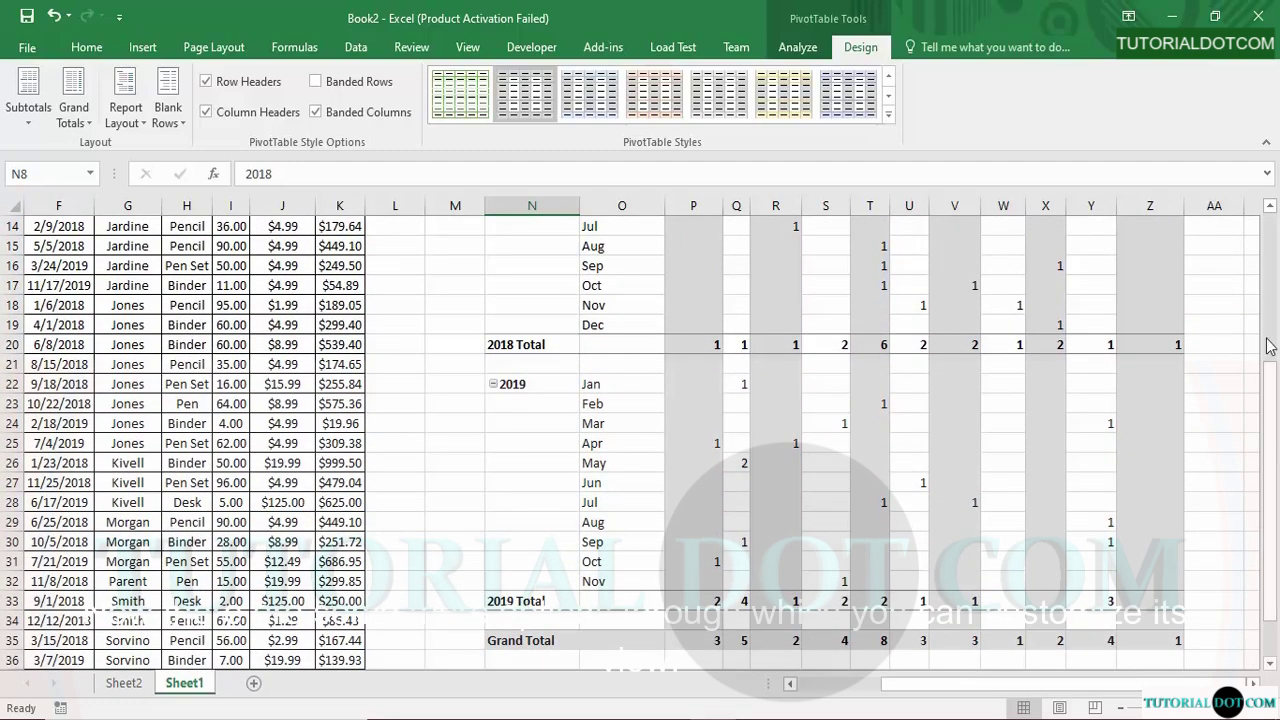
left_click_drag(1276, 413, 1268, 263)
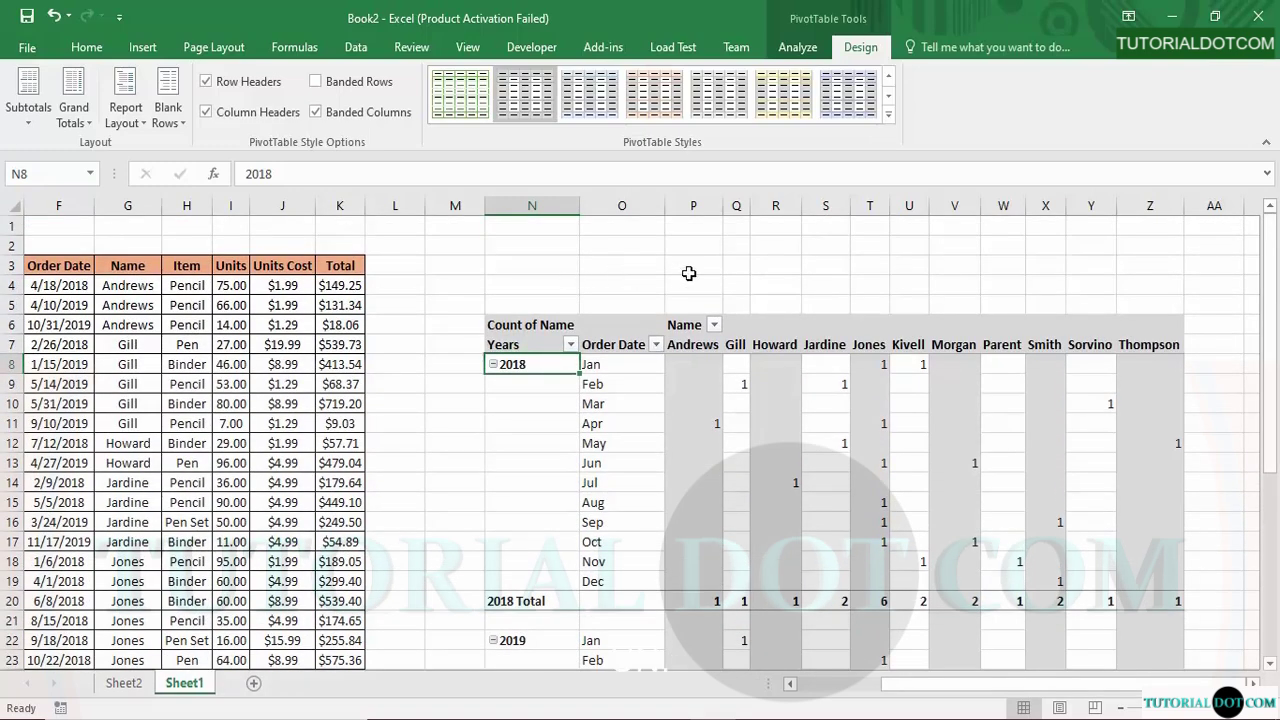
Display the pivot table's analysis options and check the active field for an Order Date cell and several value cells.
left_click(800, 50)
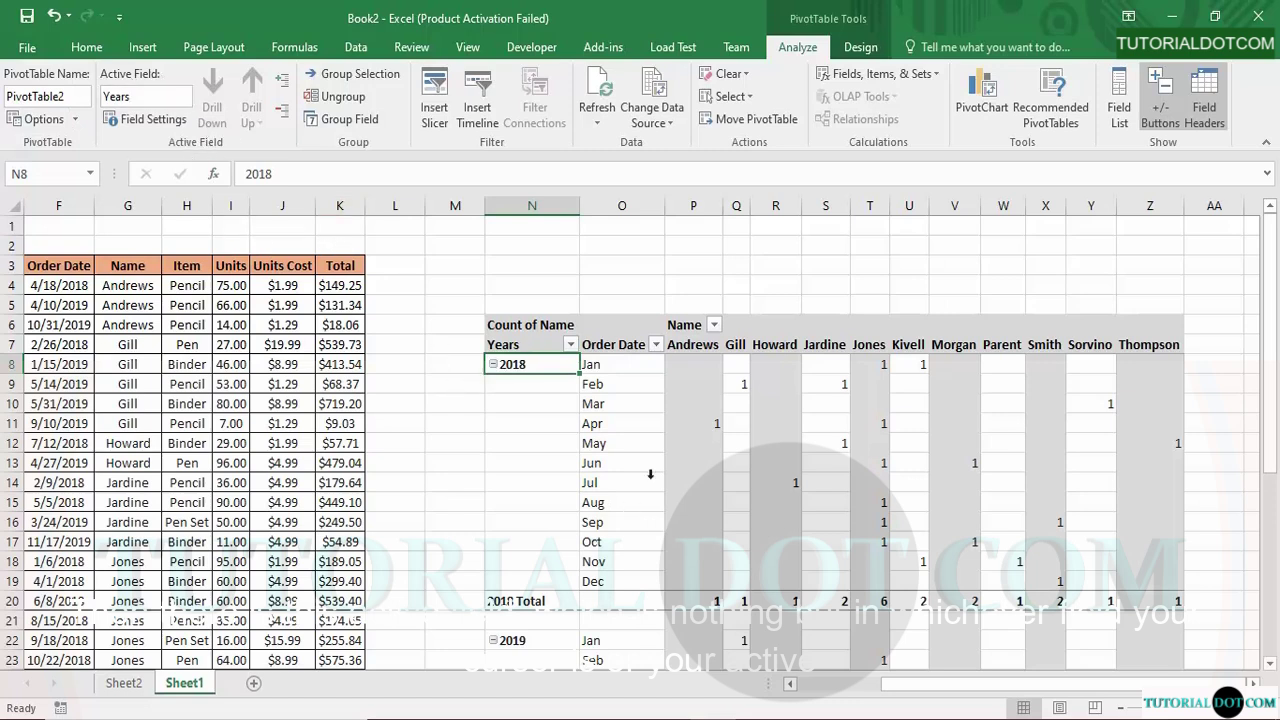
left_click(625, 374)
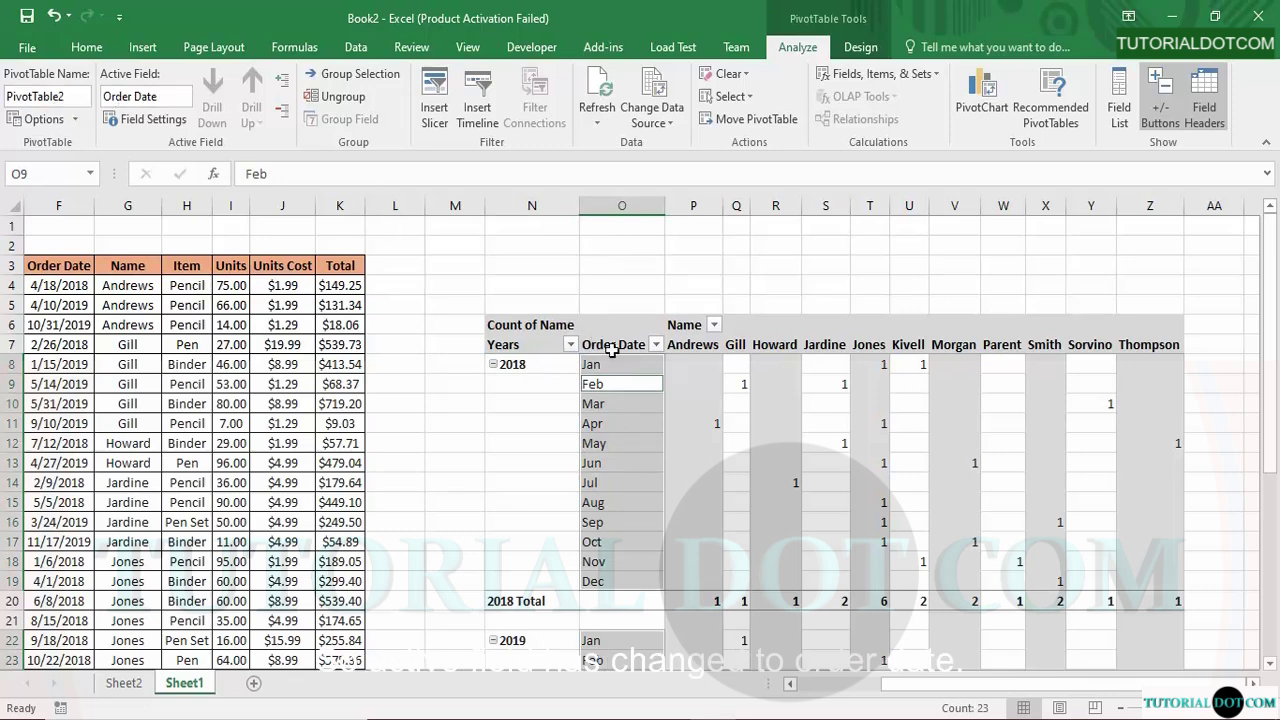
left_click(712, 403)
left_click(740, 403)
left_click(775, 403)
left_click(869, 403)
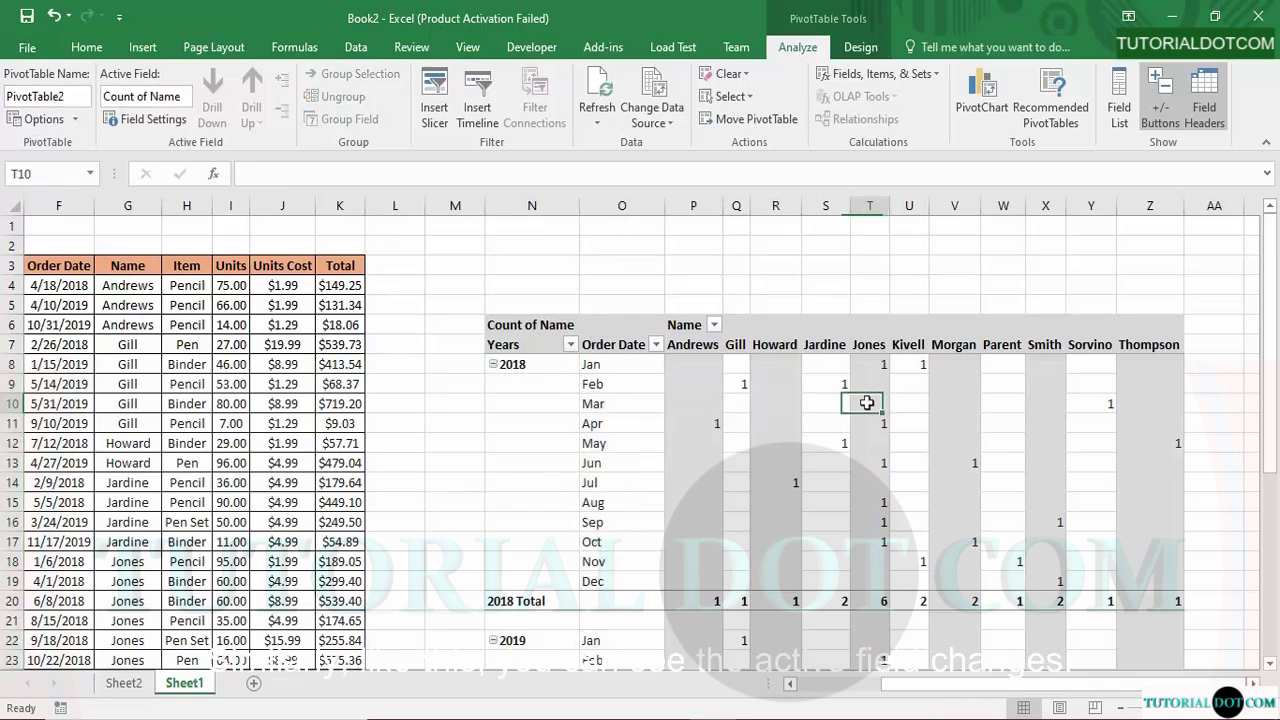
left_click(954, 423)
Give the pivot table's Order Date field the custom name Month in its field settings.
left_click(628, 420)
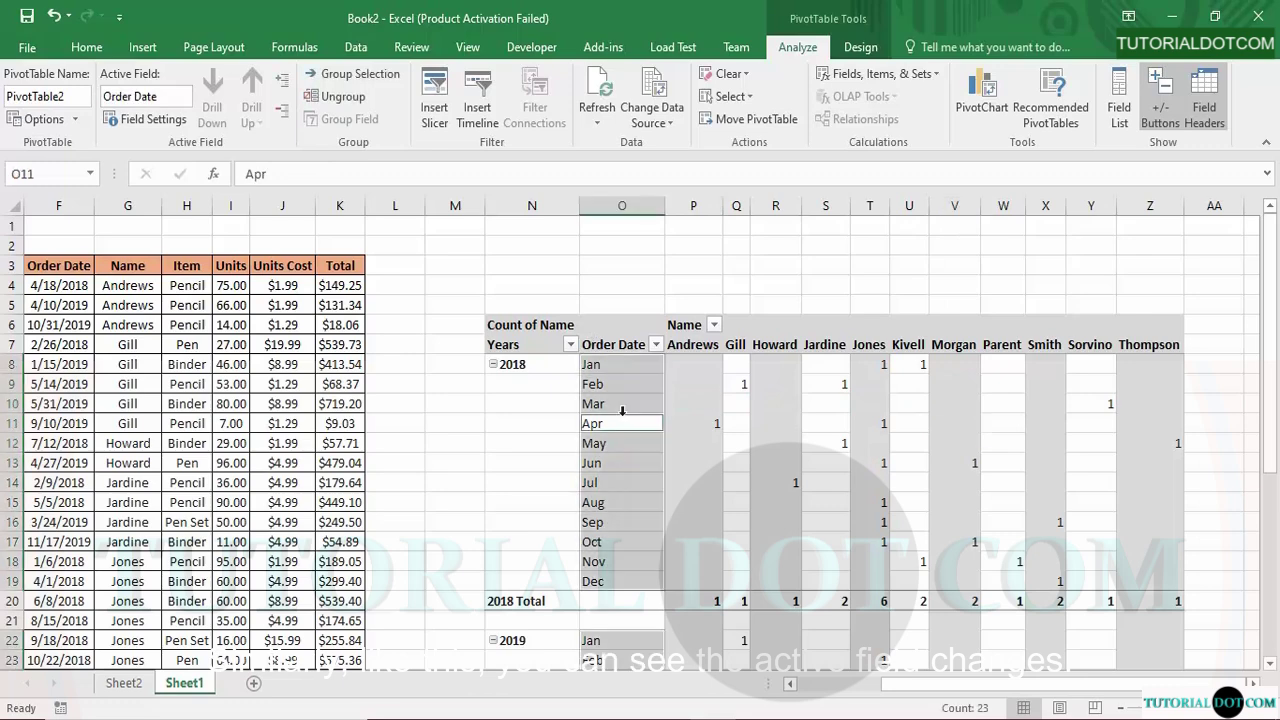
left_click(146, 119)
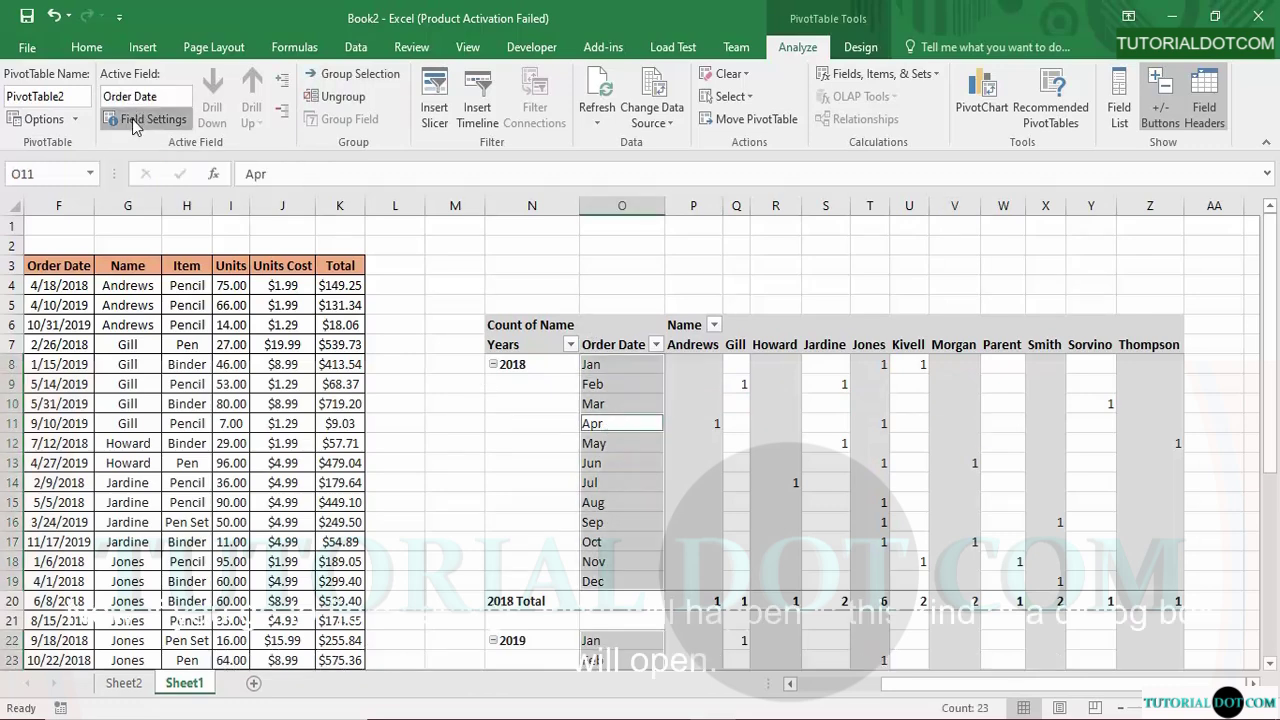
left_click_drag(574, 152, 303, 137)
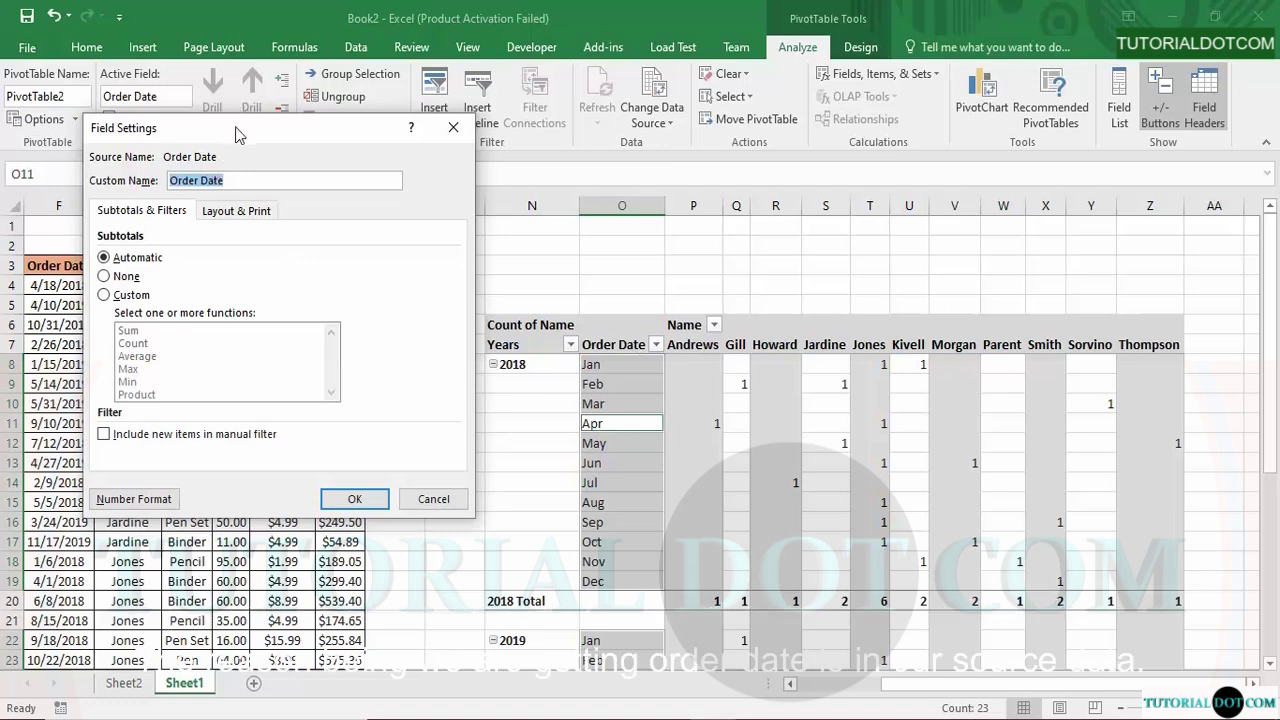
left_click_drag(238, 133, 390, 144)
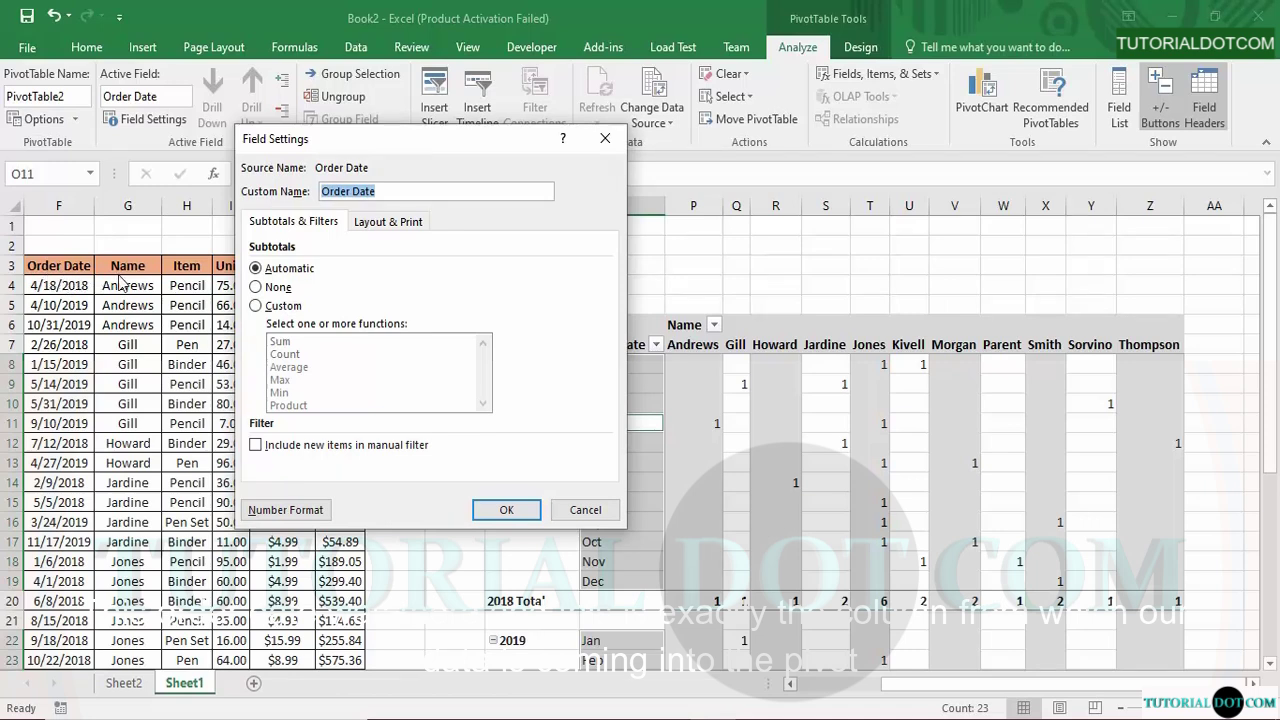
left_click_drag(439, 149, 298, 180)
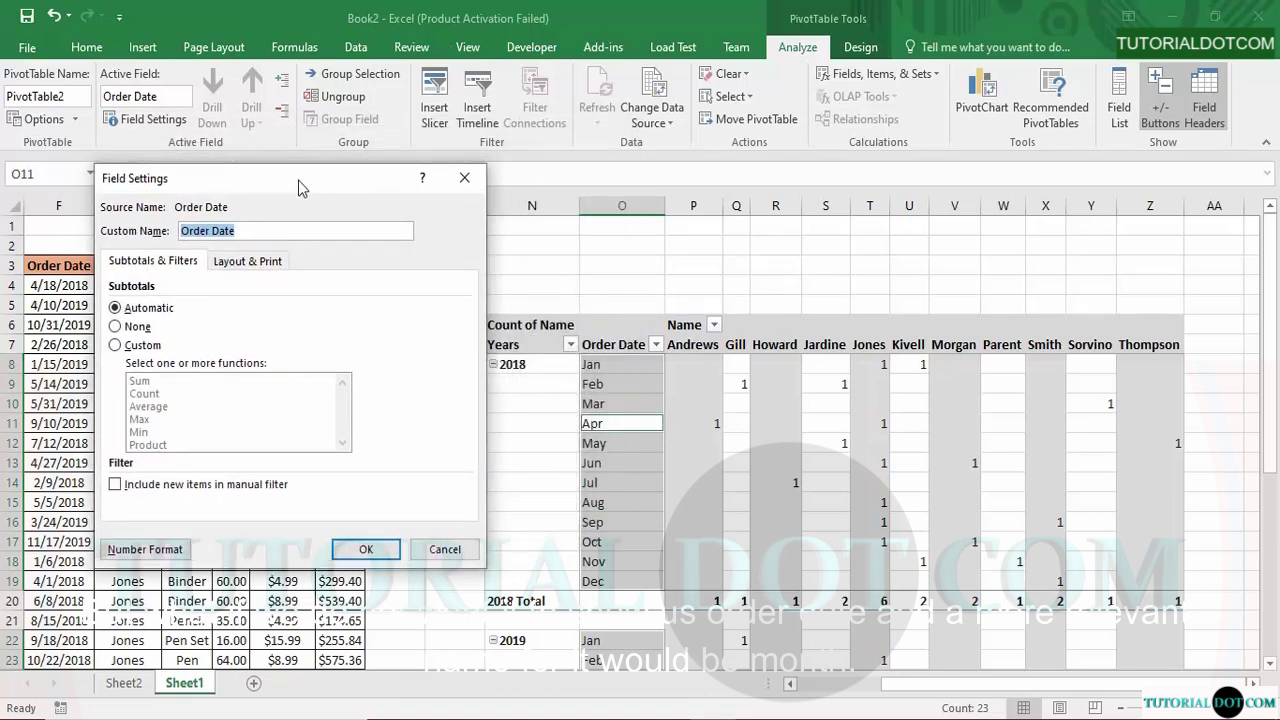
type("Month")
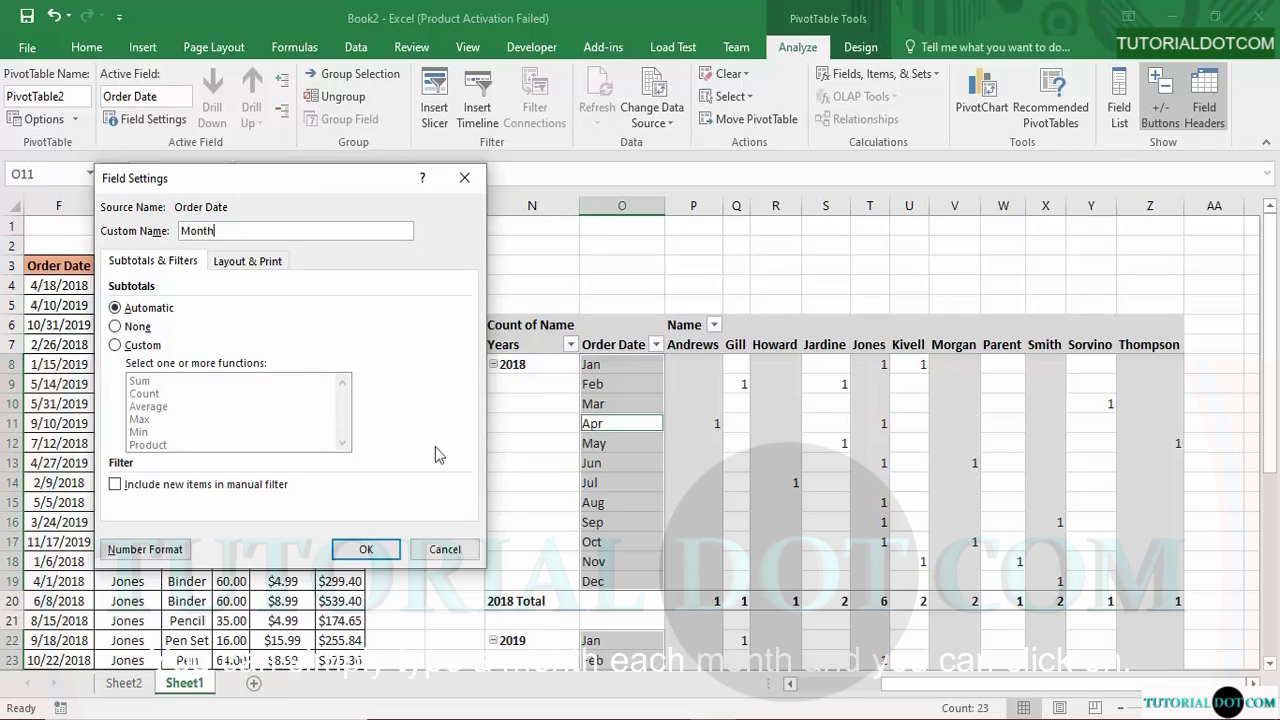
left_click(366, 549)
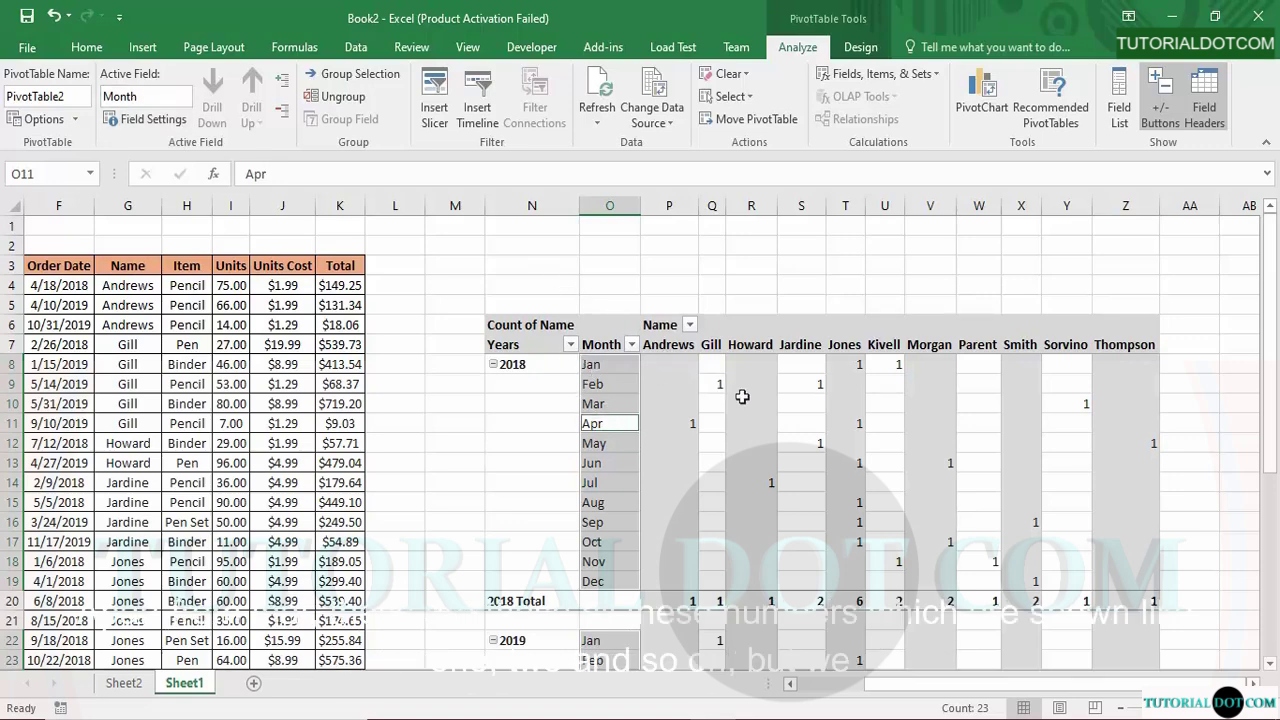
Format the pivot table's Count of Name values as Number with 1 decimal place, and review them down to the grand total.
left_click(751, 403)
left_click(765, 486)
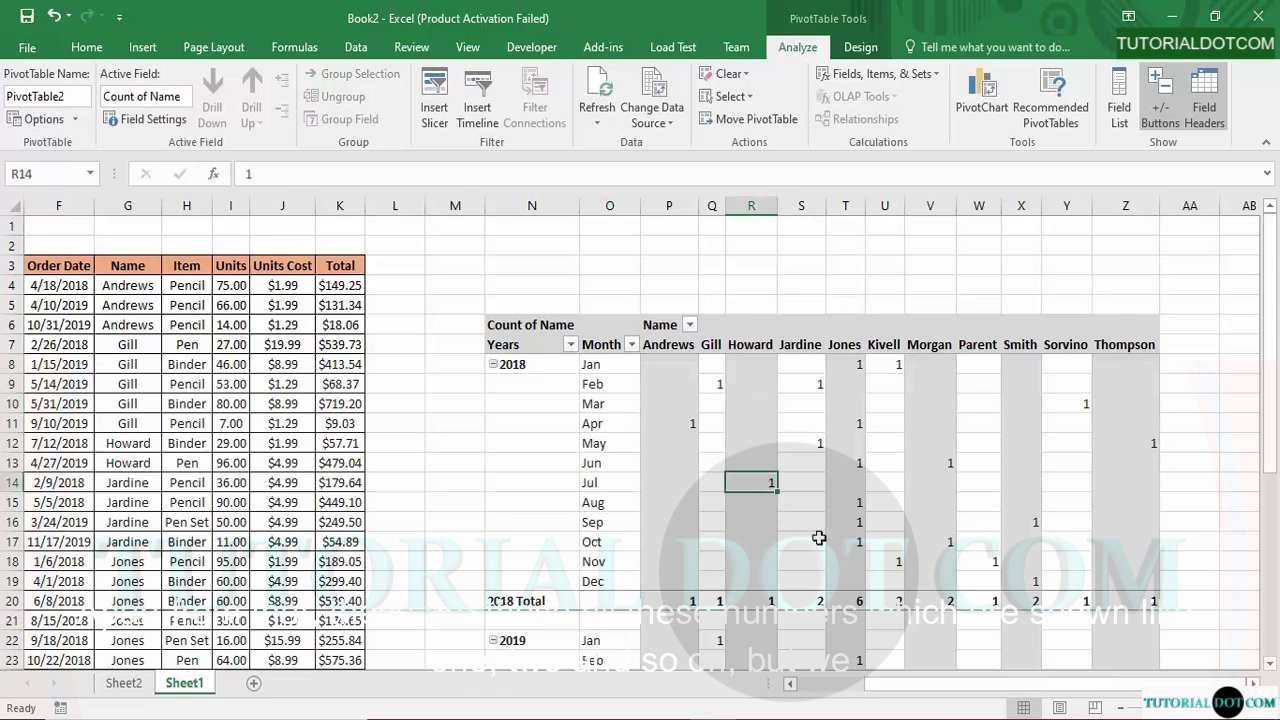
mouse_move(796, 582)
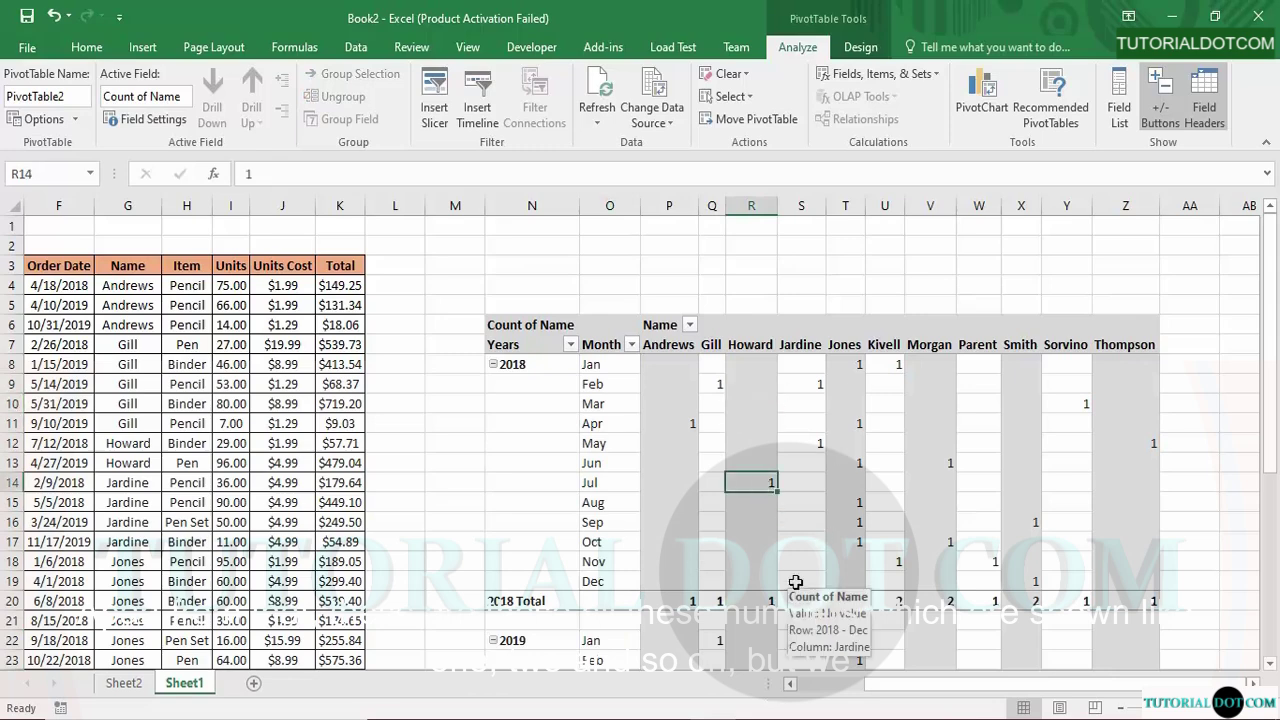
left_click(183, 126)
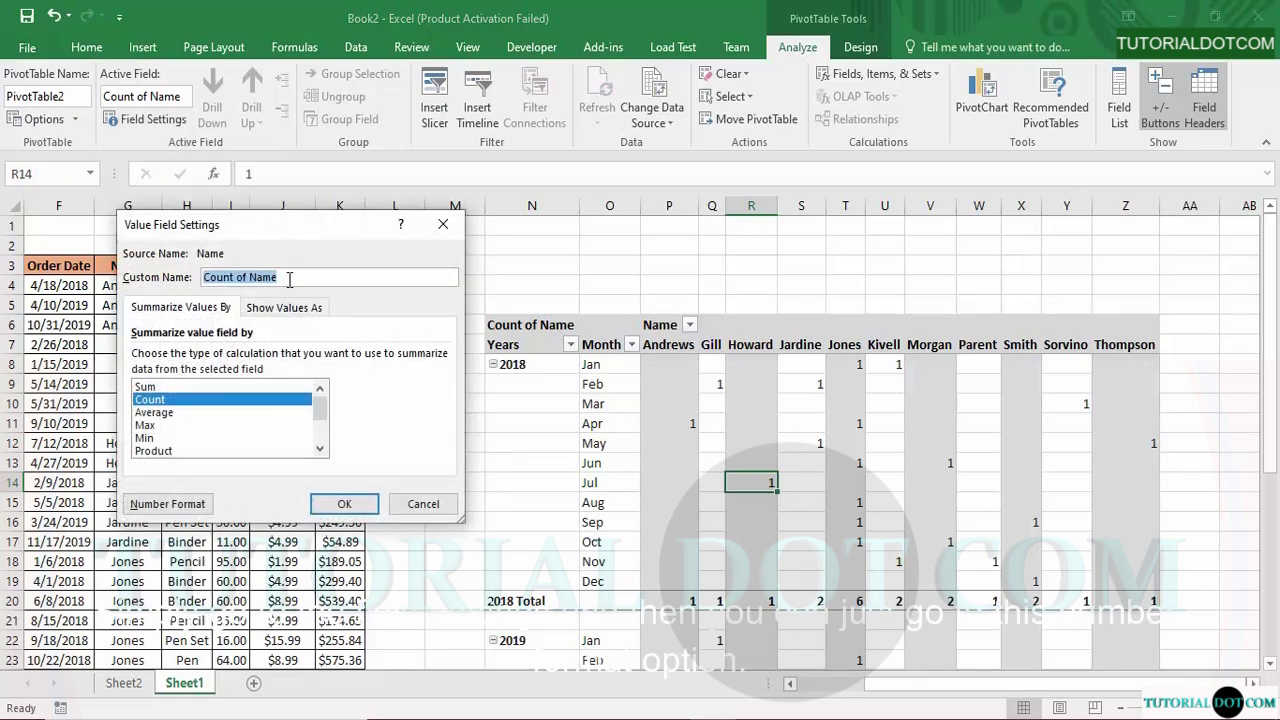
left_click(182, 508)
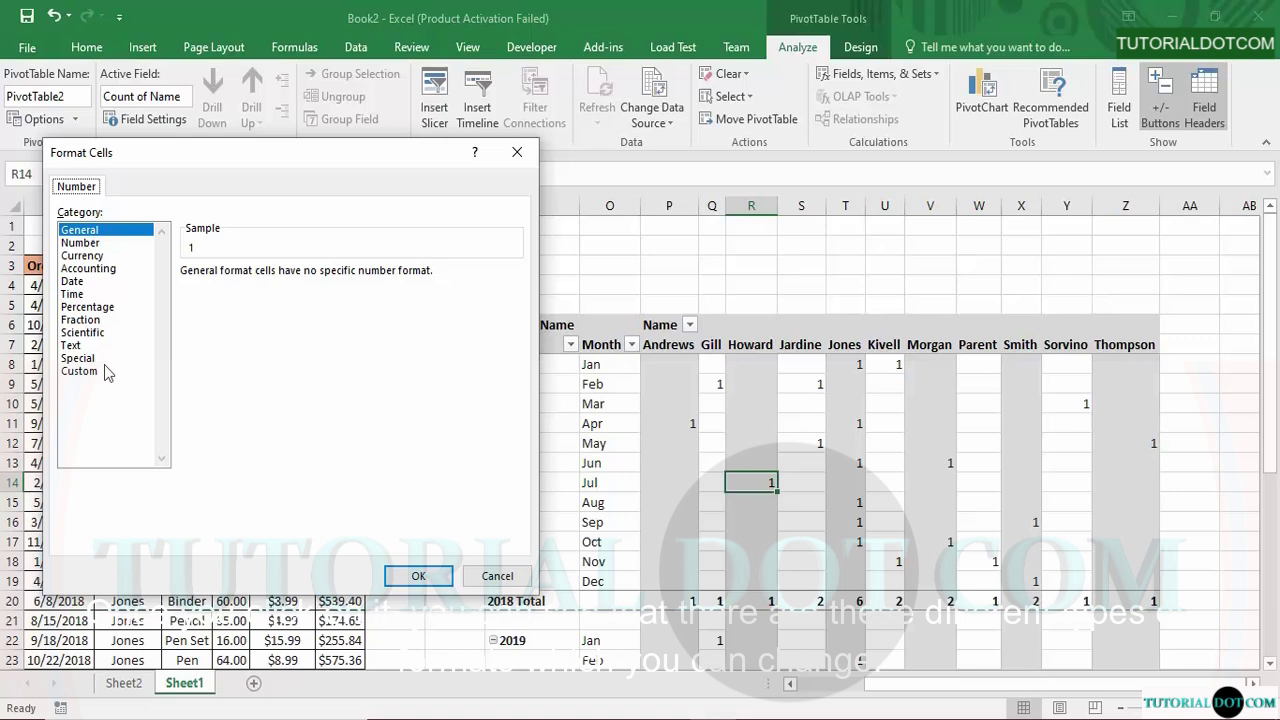
left_click(88, 246)
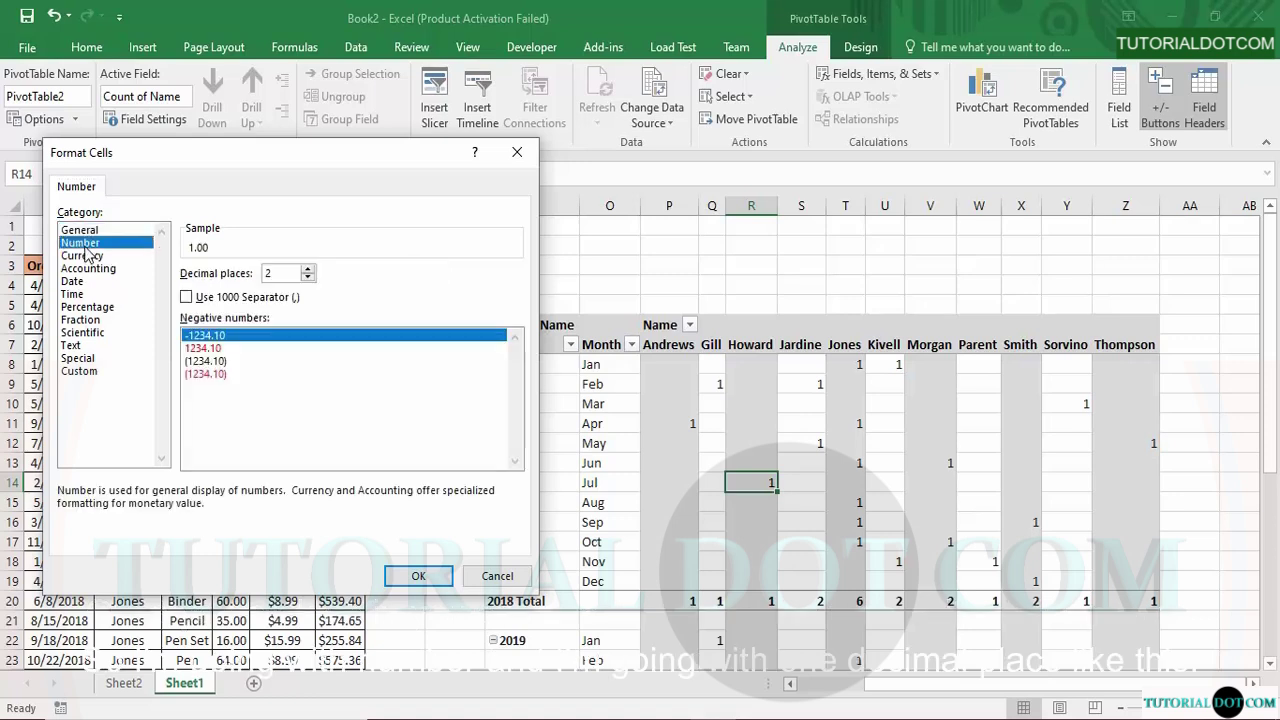
left_click(311, 279)
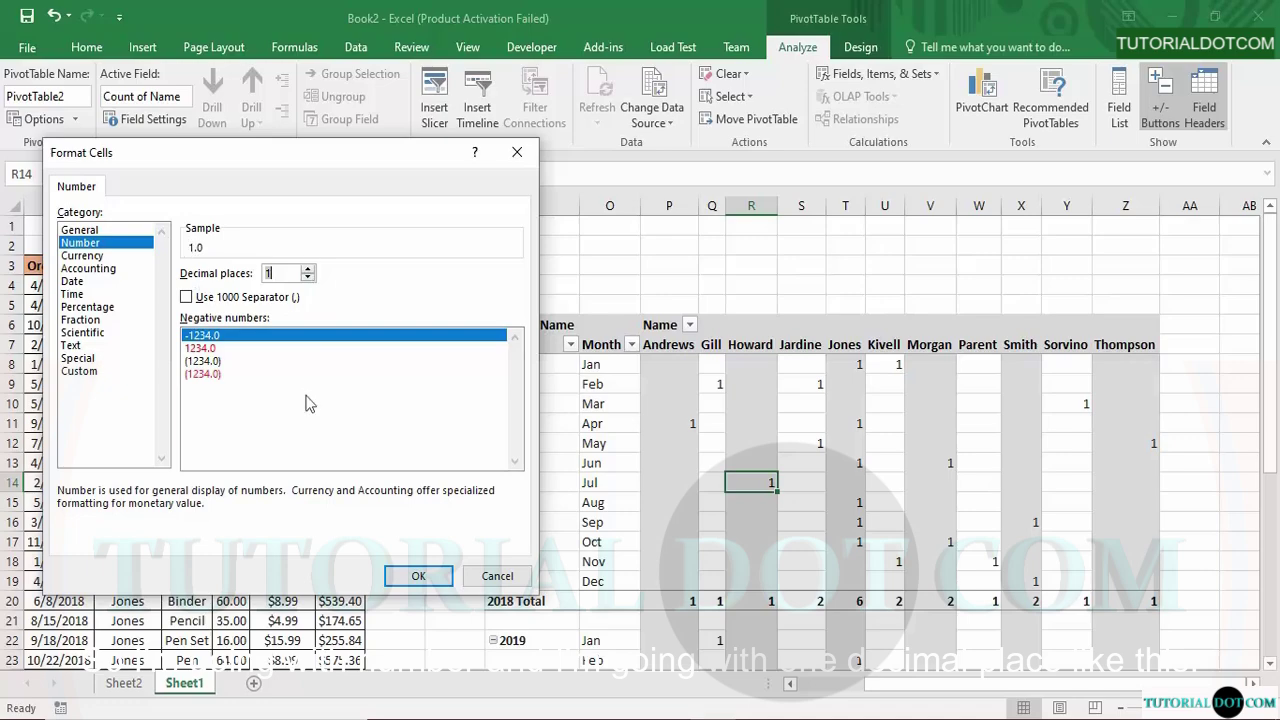
left_click(419, 577)
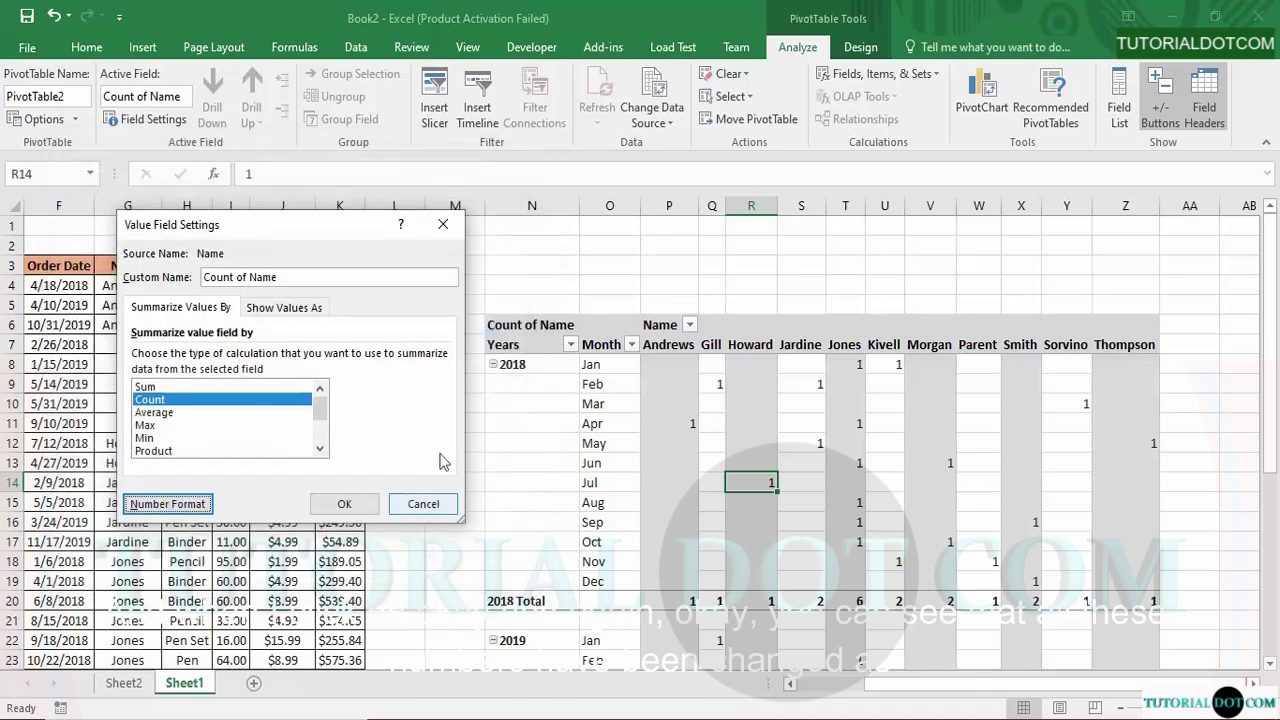
left_click(344, 505)
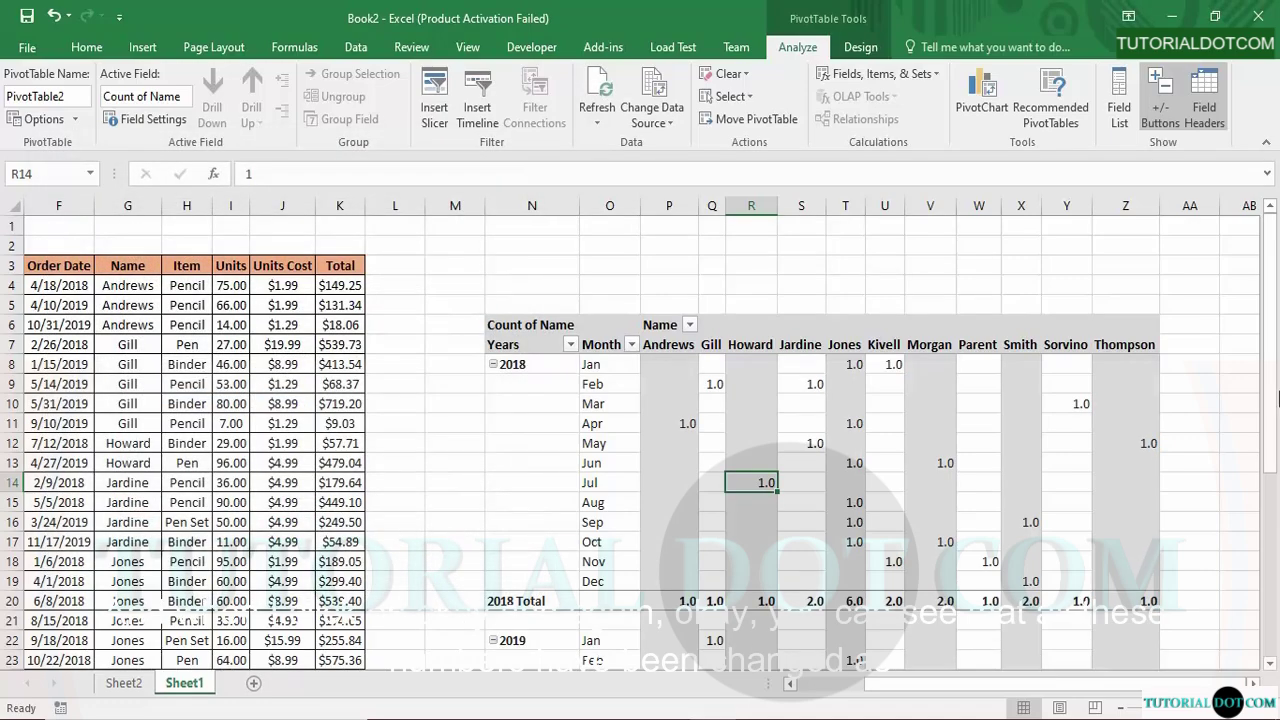
left_click_drag(1278, 398, 1274, 578)
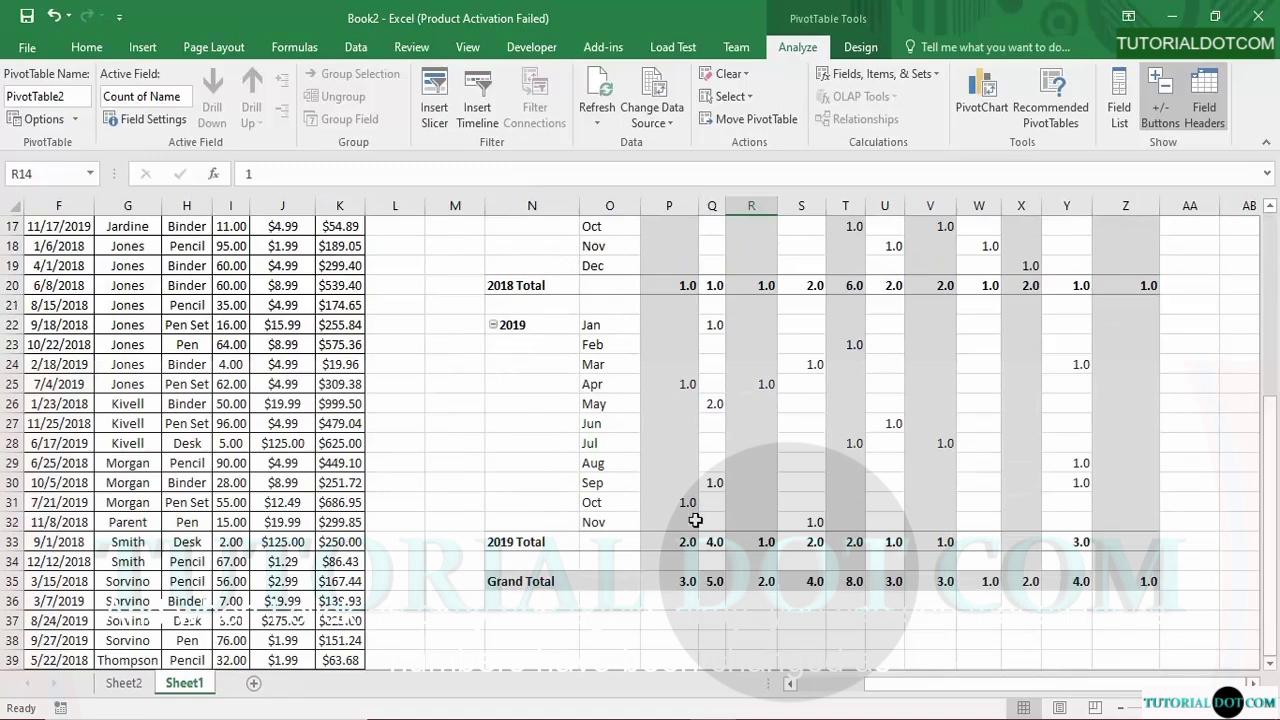
mouse_move(774, 519)
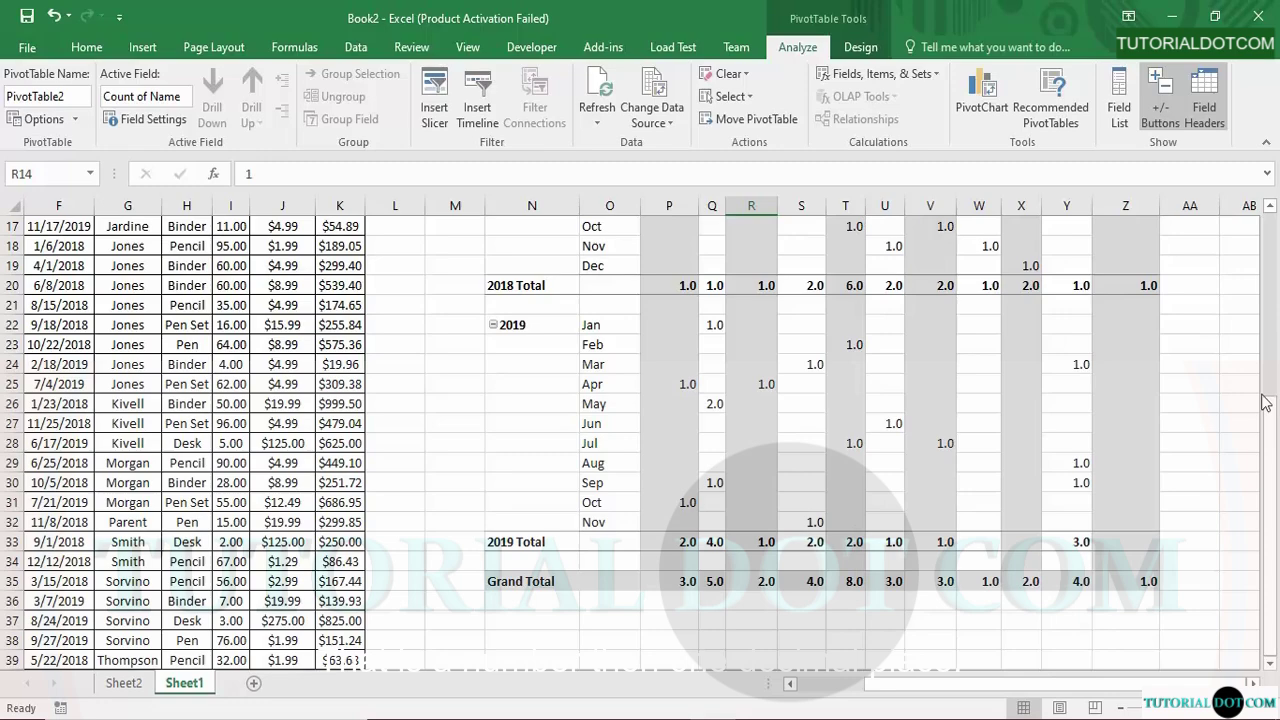
Look through the filter and sort options of the pivot table's Name, Month and Years headers without applying any.
left_click_drag(1276, 384, 1275, 278)
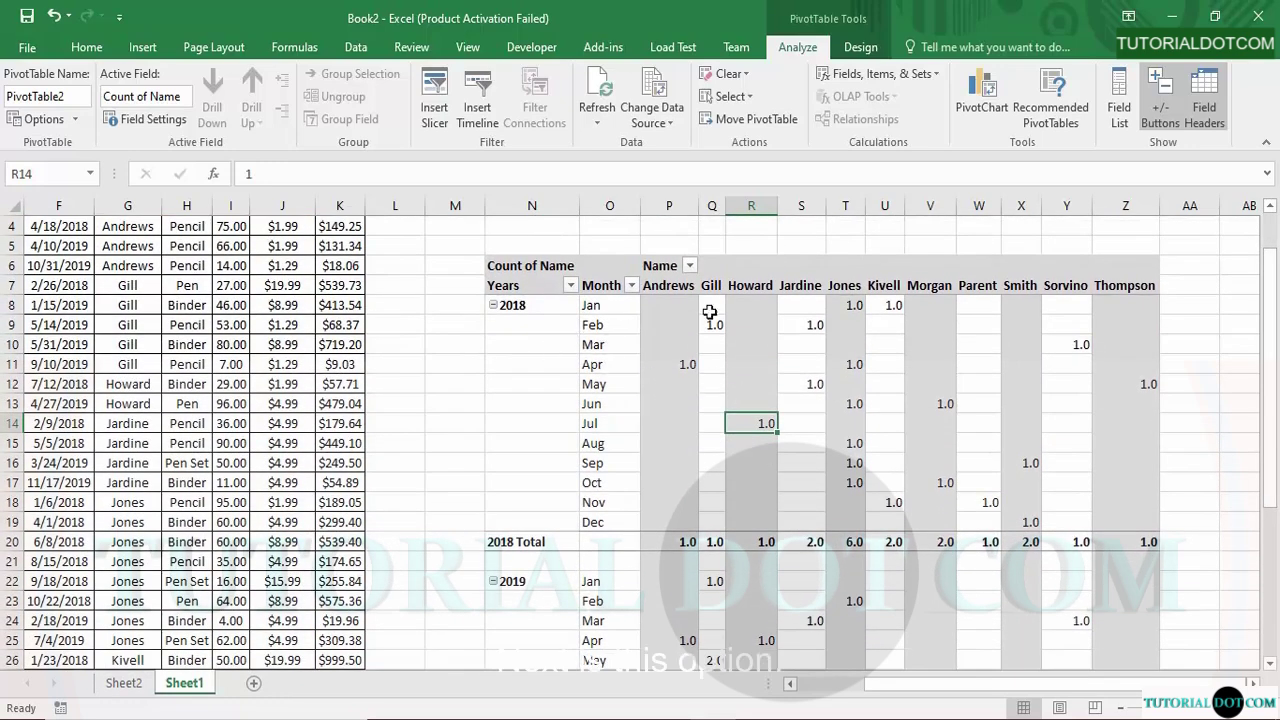
left_click(689, 266)
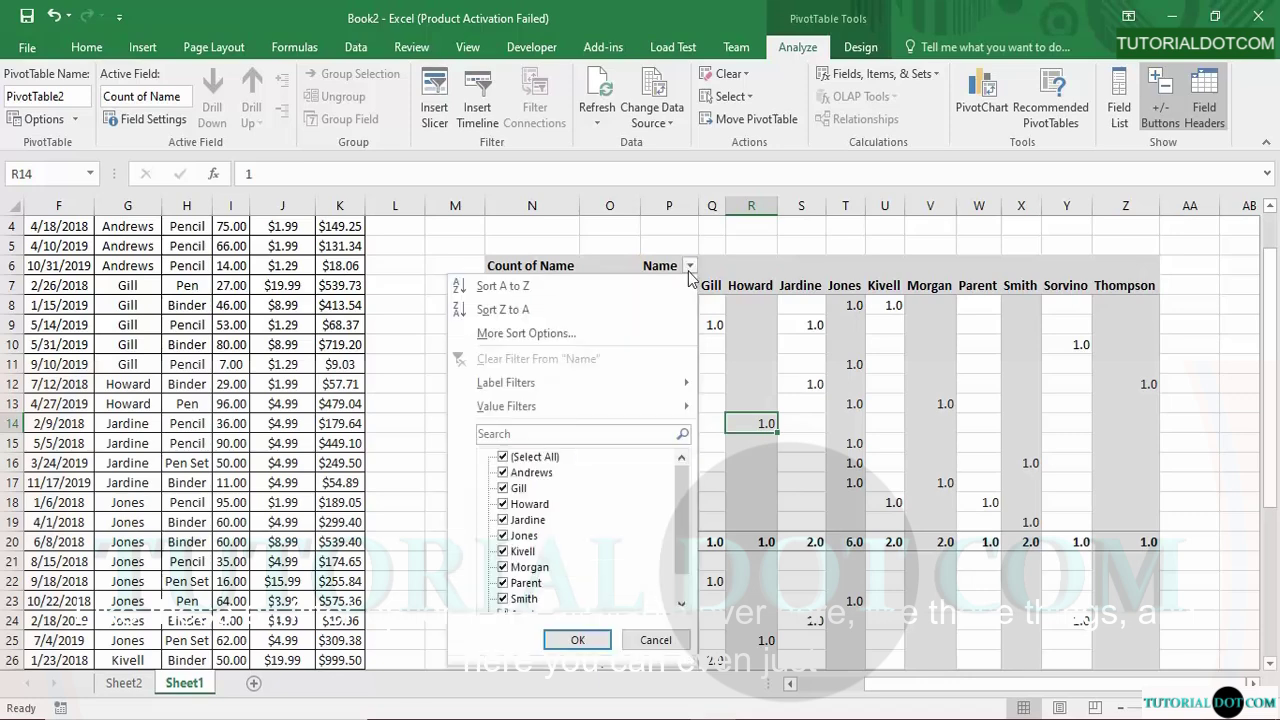
left_click(689, 267)
left_click(631, 286)
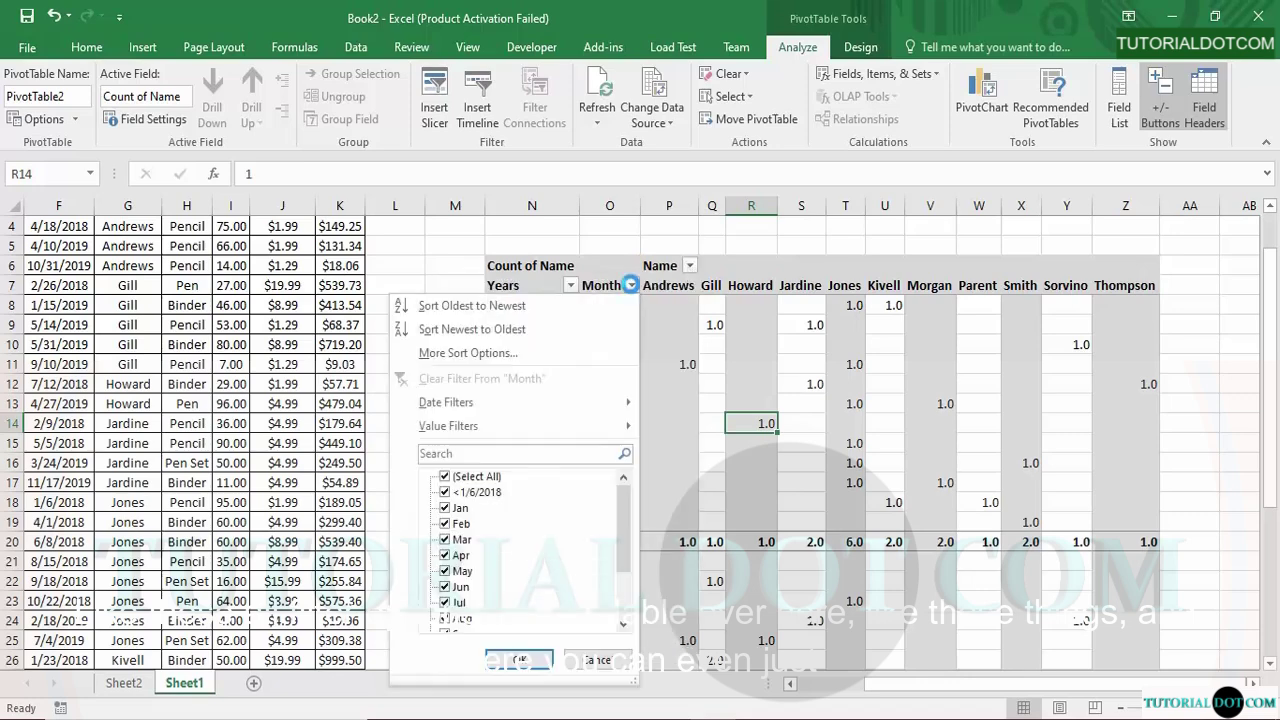
left_click(631, 286)
left_click(572, 287)
left_click(570, 287)
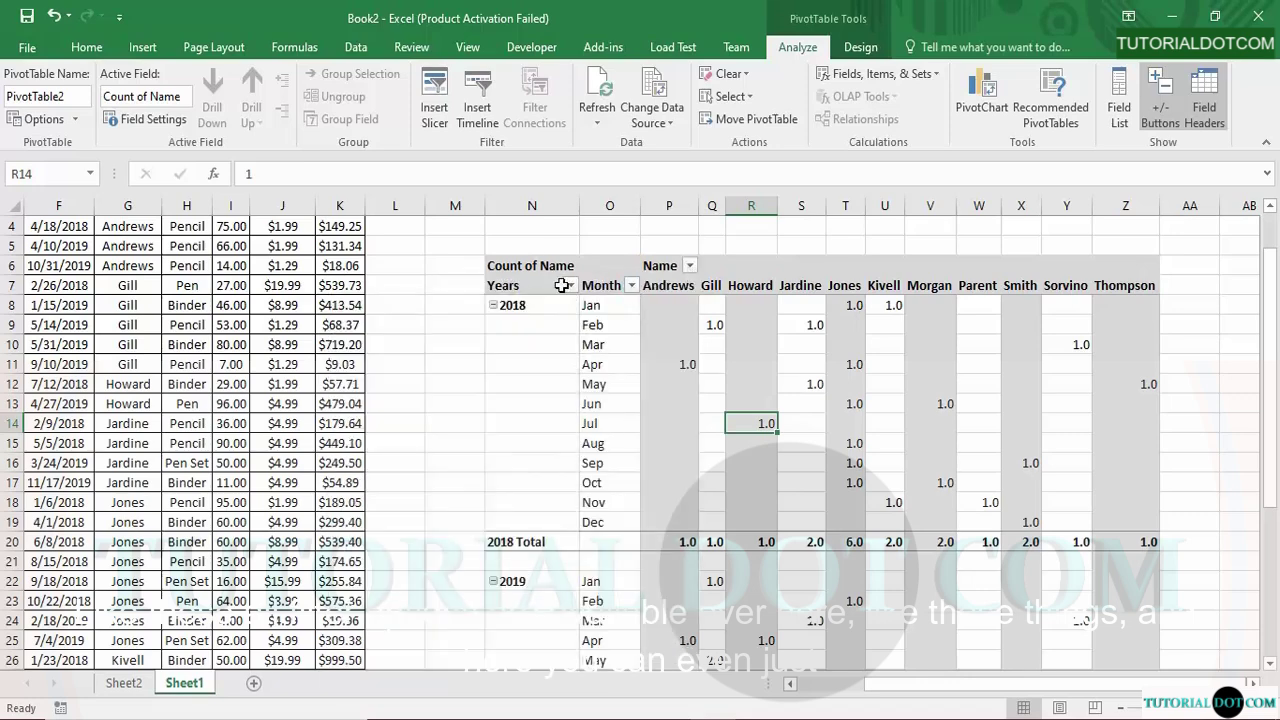
Collapse the 2018 and 2019 groups of the pivot table, briefly expanding 2019 again to compare the views.
left_click(493, 306)
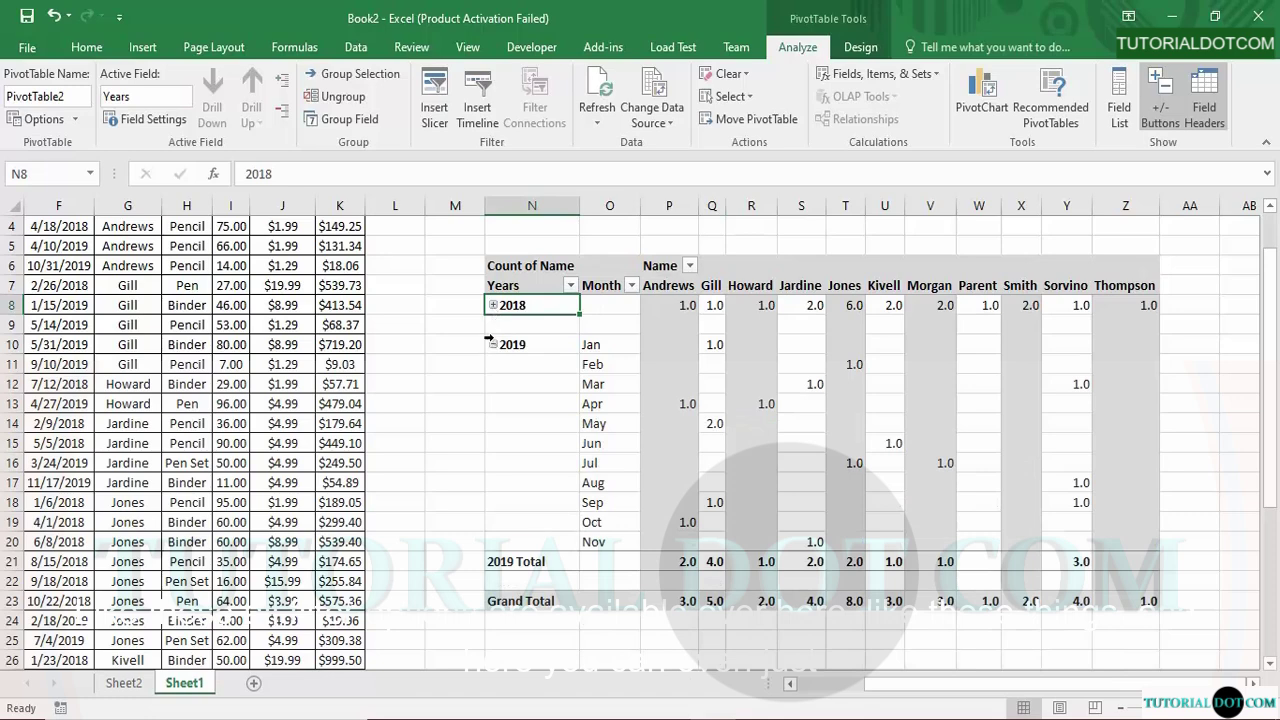
left_click(493, 345)
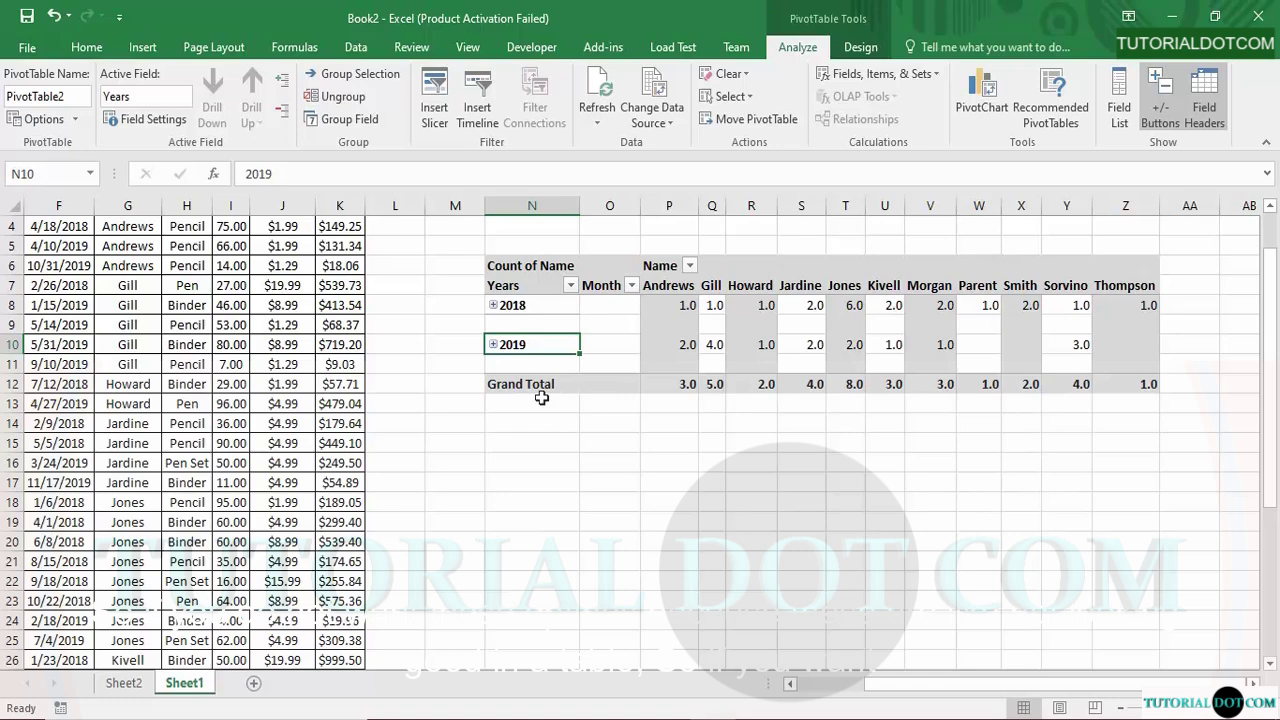
left_click(493, 345)
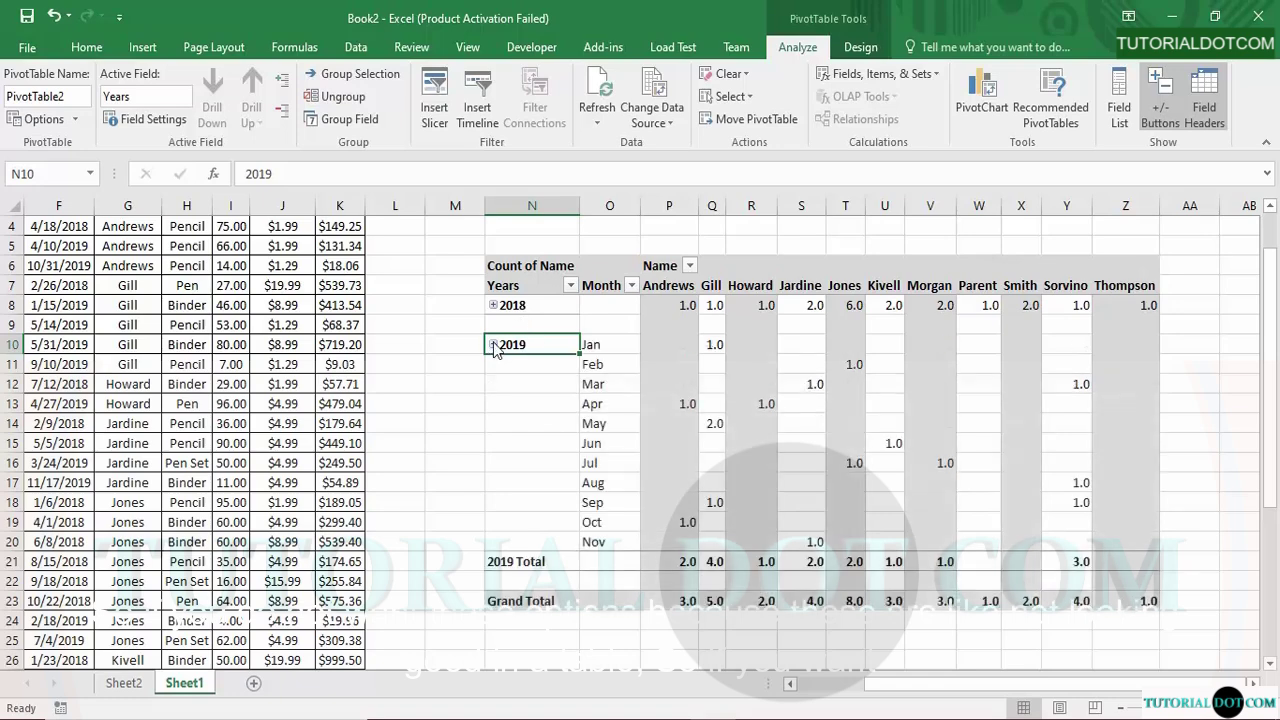
left_click(493, 345)
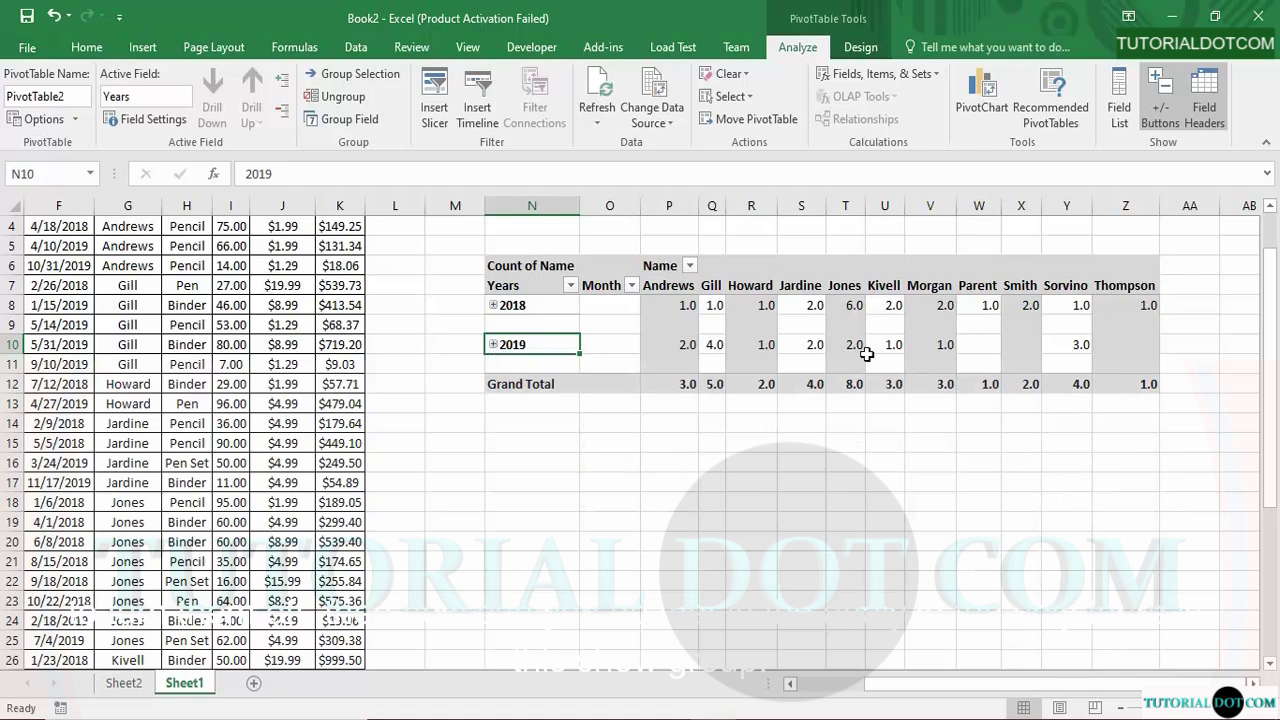
Hide the pivot table's expand/collapse buttons, and switch its field headers off and back on.
left_click(1161, 118)
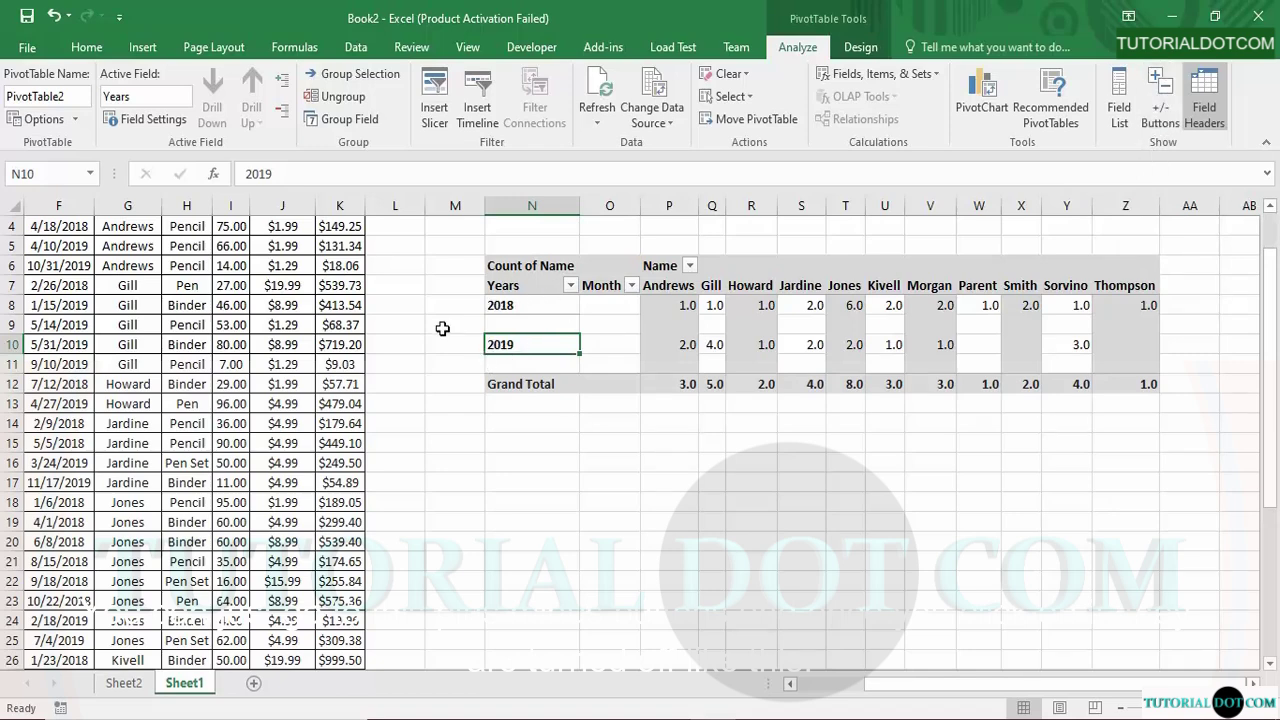
left_click(1219, 105)
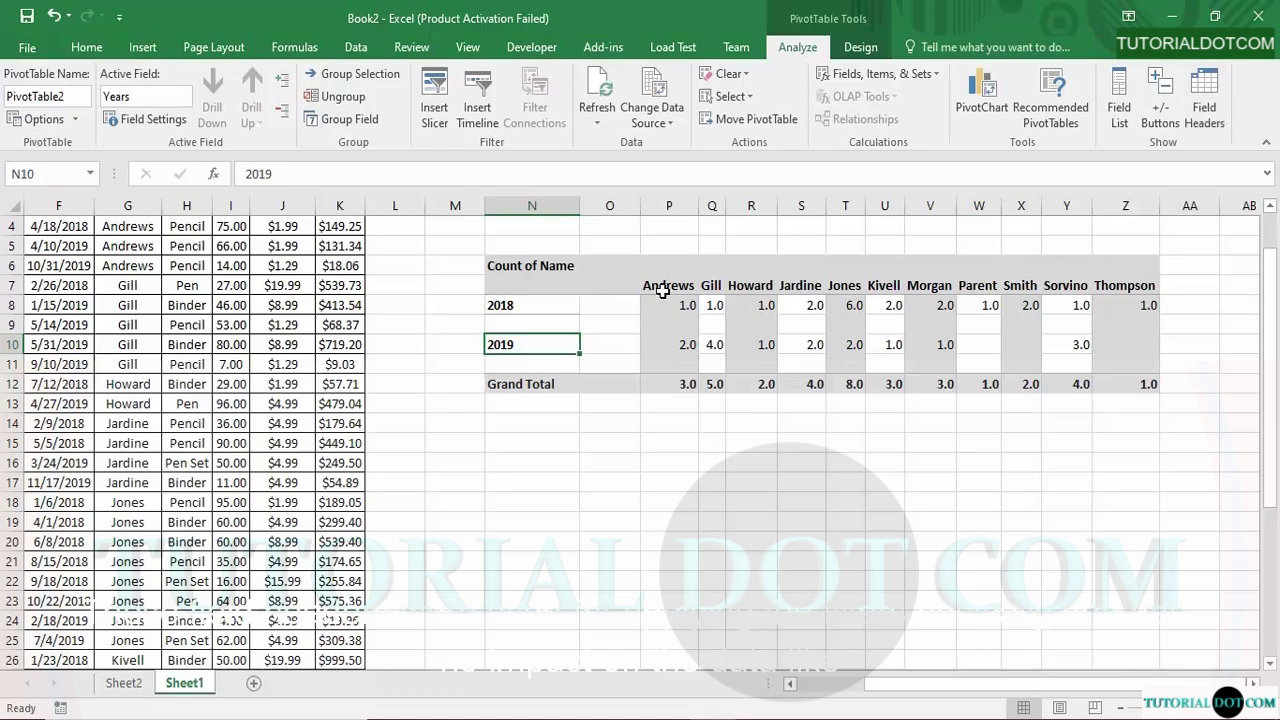
left_click(1210, 99)
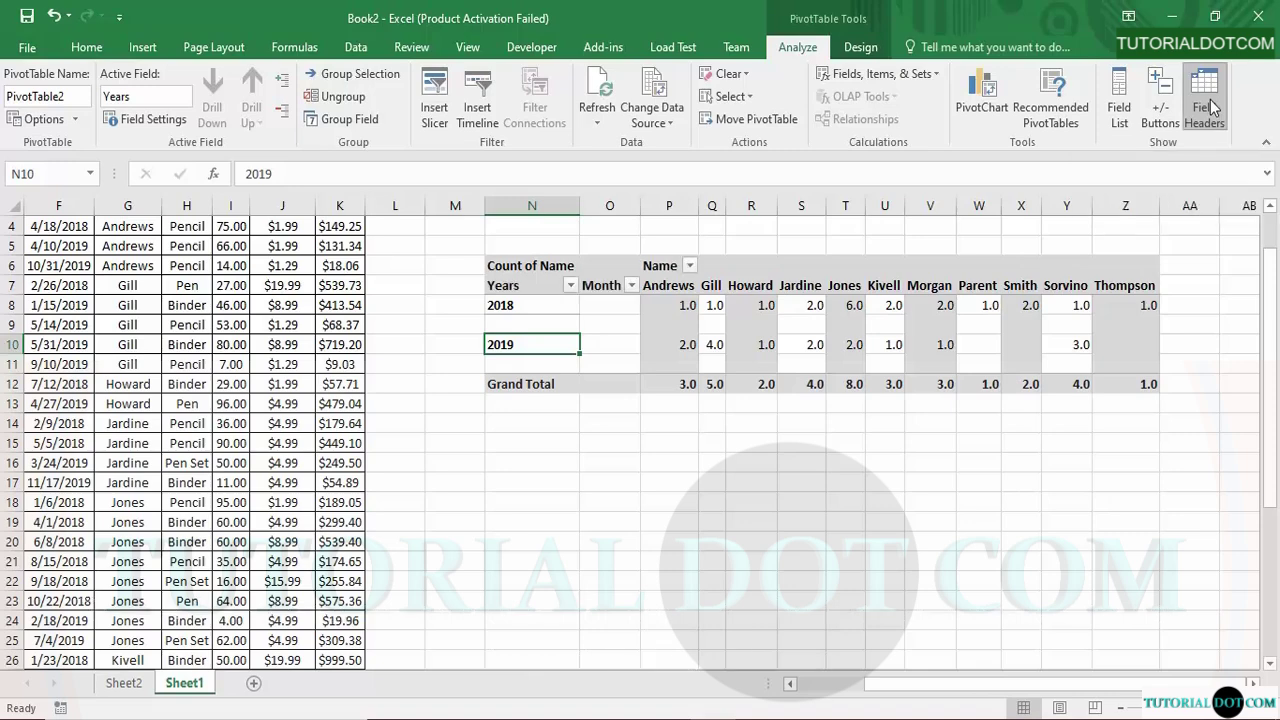
Show the expand/collapse buttons to expand the 2018 group, and hide both the buttons and the field headers.
left_click(1160, 100)
left_click(493, 305)
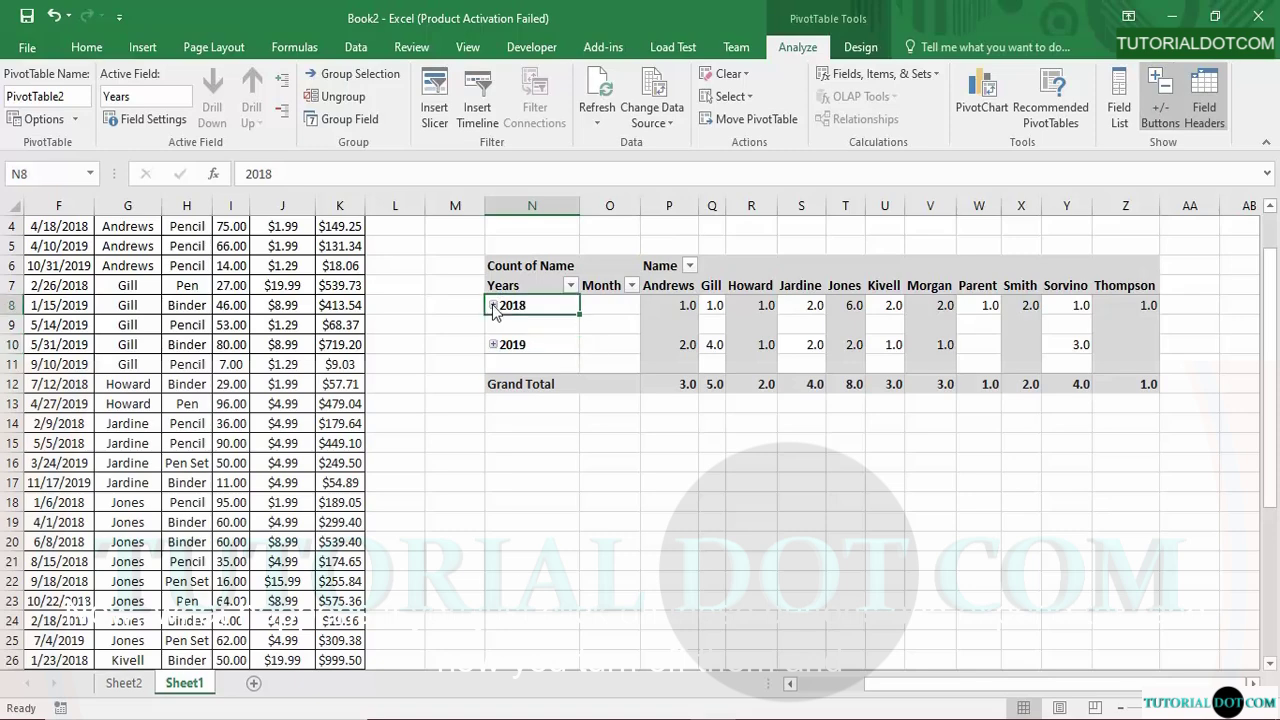
left_click(1160, 100)
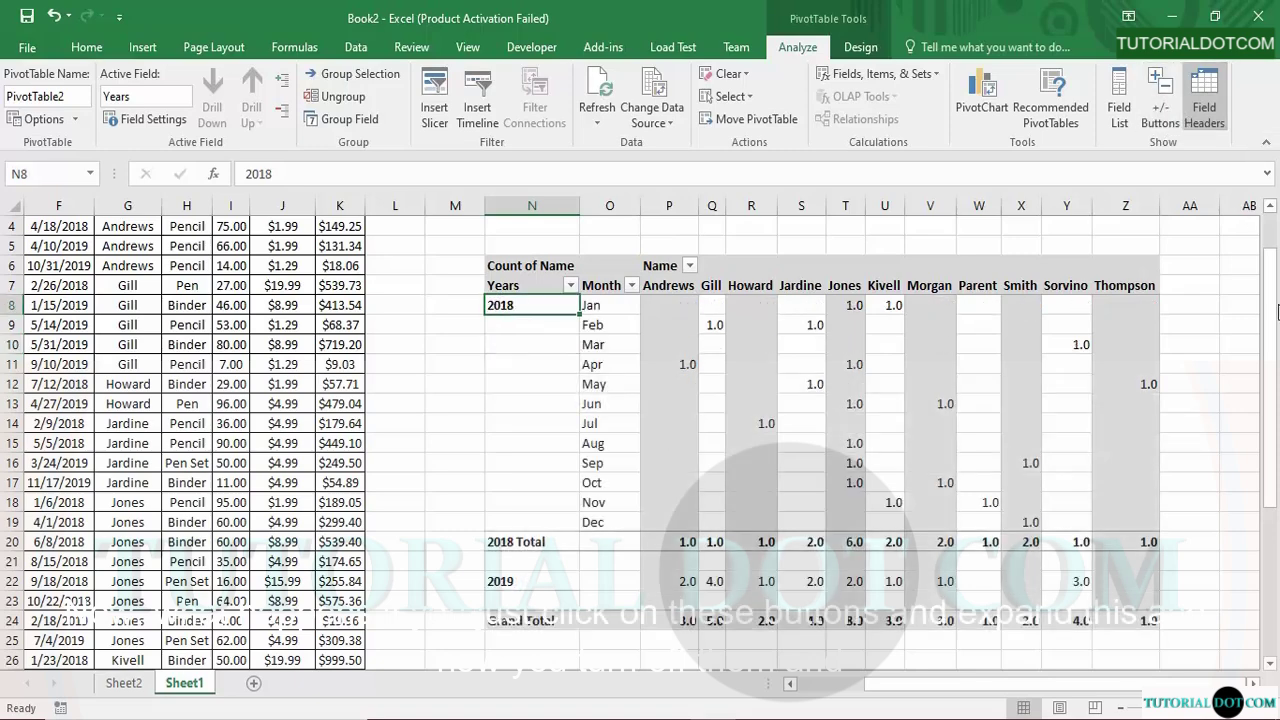
left_click(1205, 112)
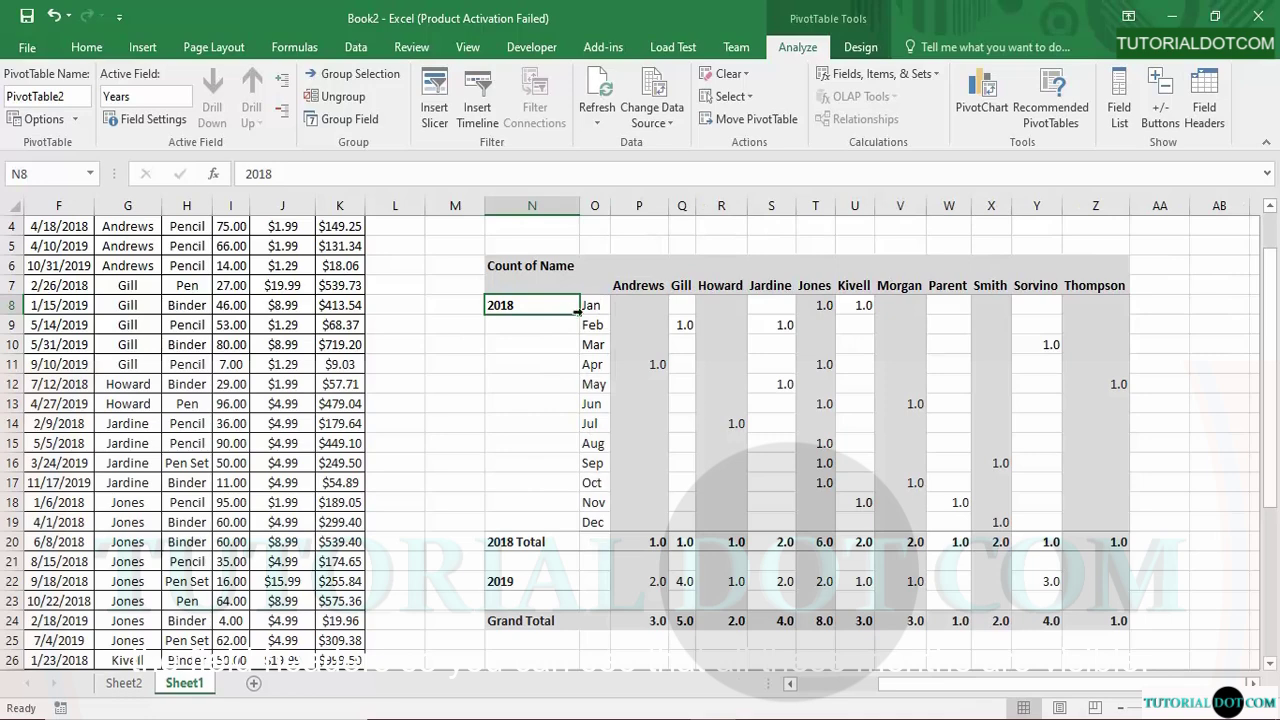
Bring back the expand/collapse buttons, collapse the 2018 group, and hide the buttons again.
left_click(1160, 100)
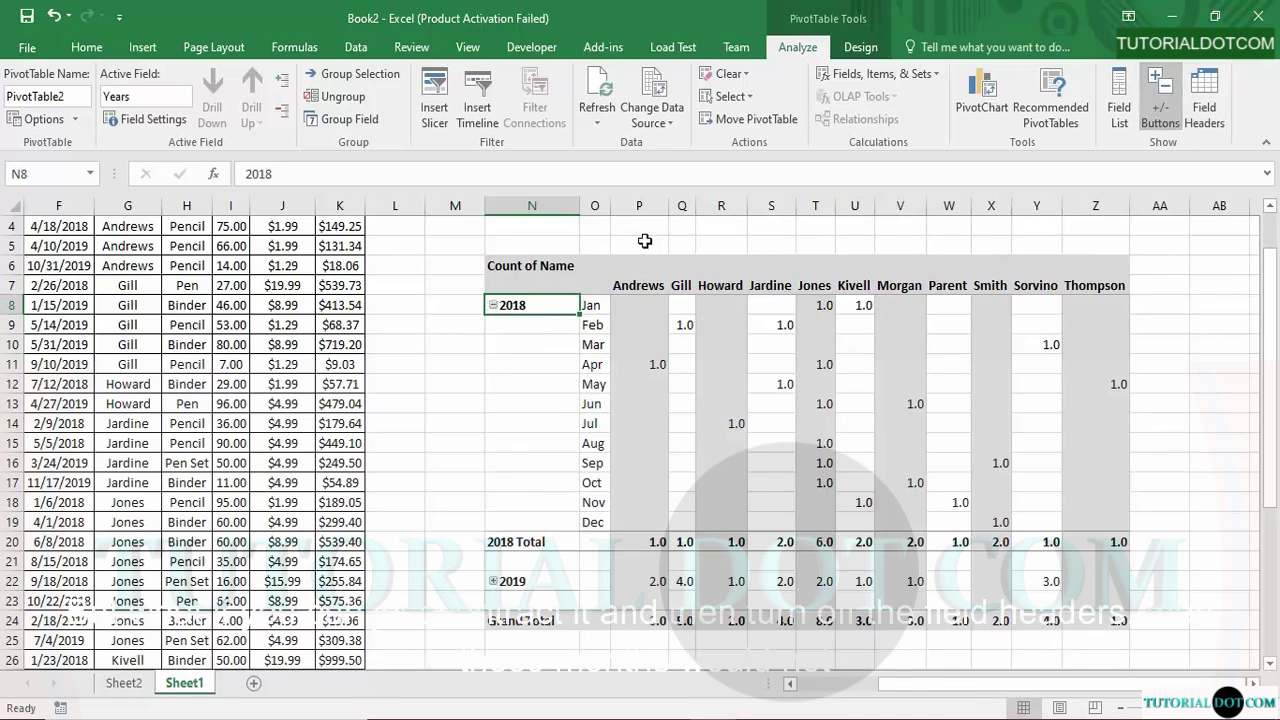
left_click(492, 305)
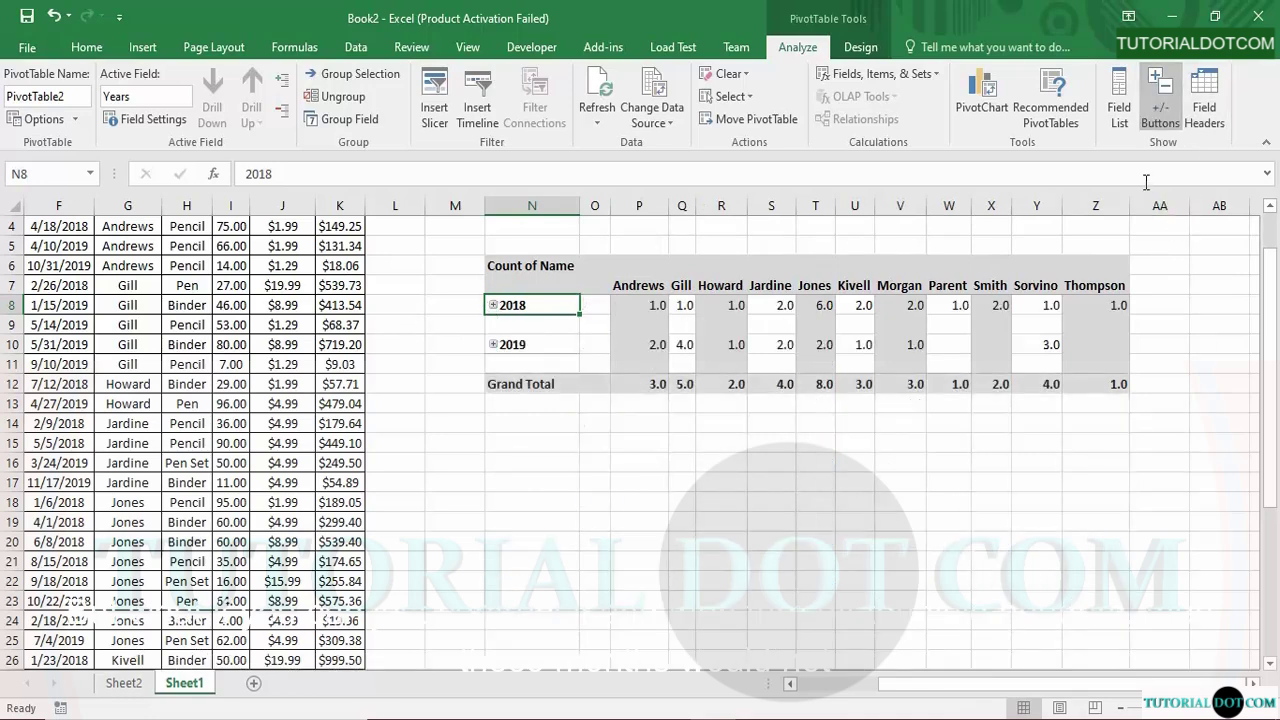
left_click(1160, 100)
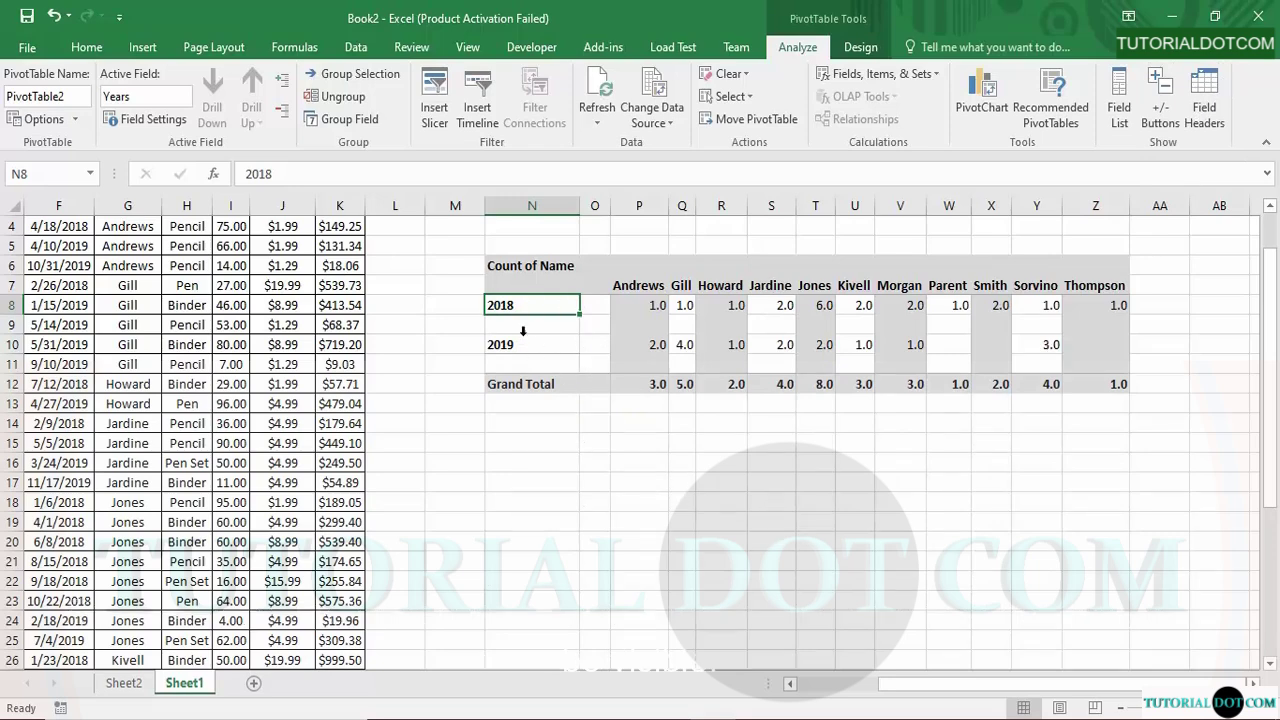
Display the pivot table's field list, and replace Name with Item in the column area.
mouse_move(658, 305)
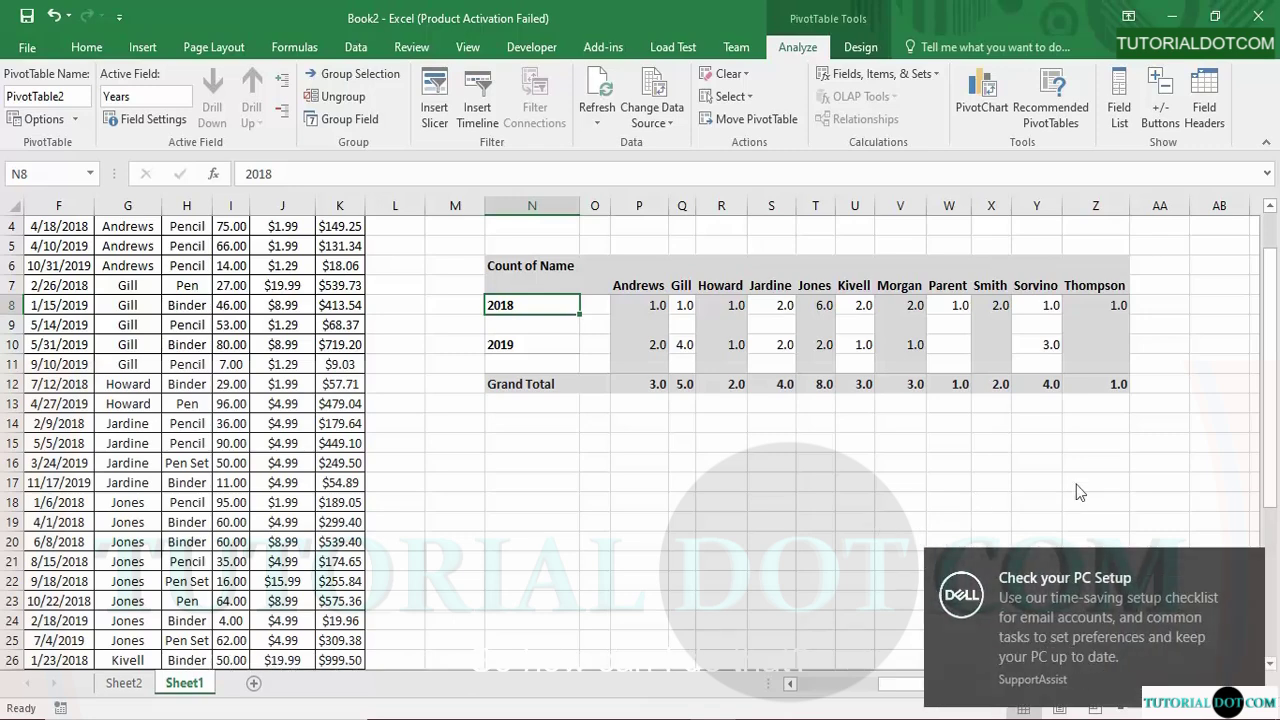
left_click(1129, 122)
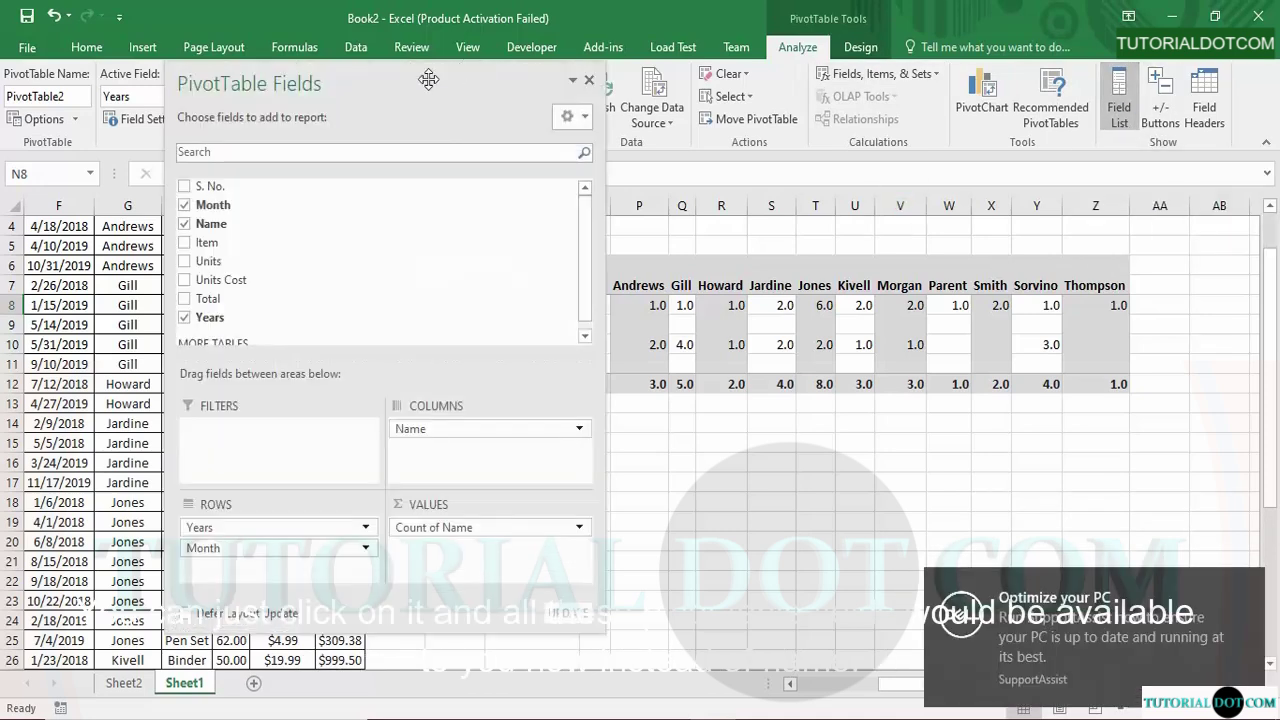
left_click_drag(415, 95, 650, 33)
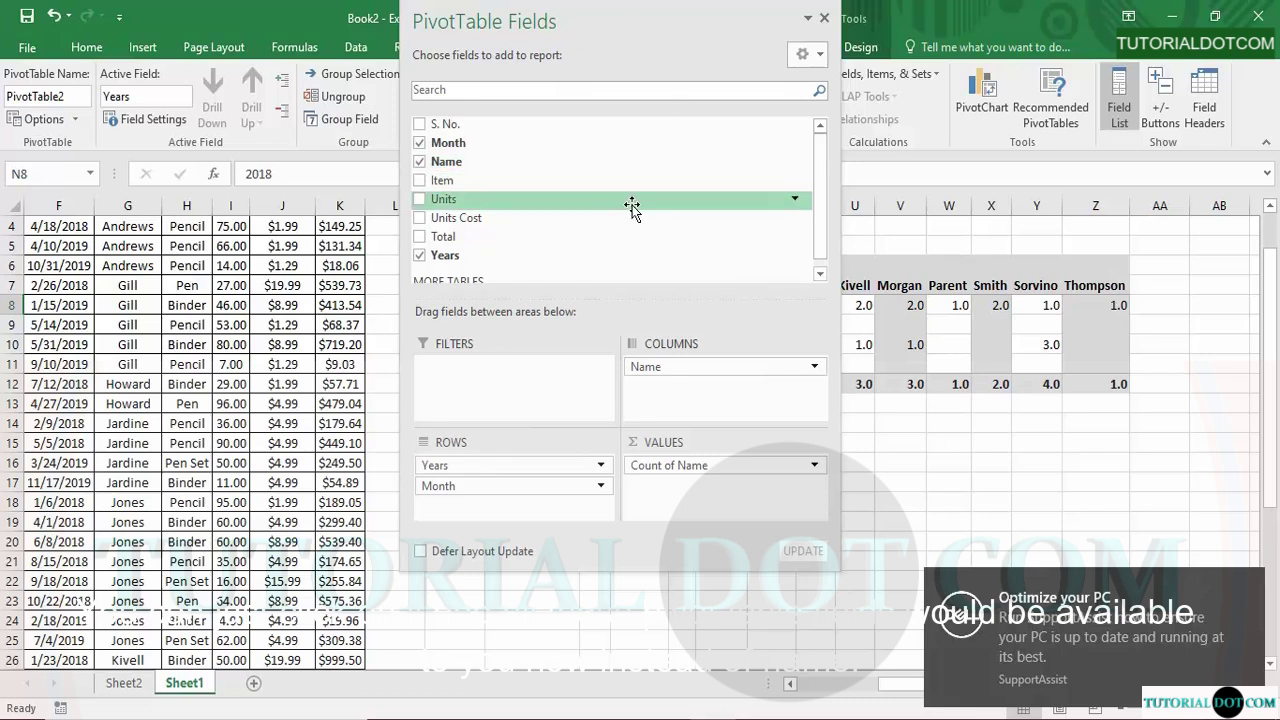
scroll(821, 184, "down", 1)
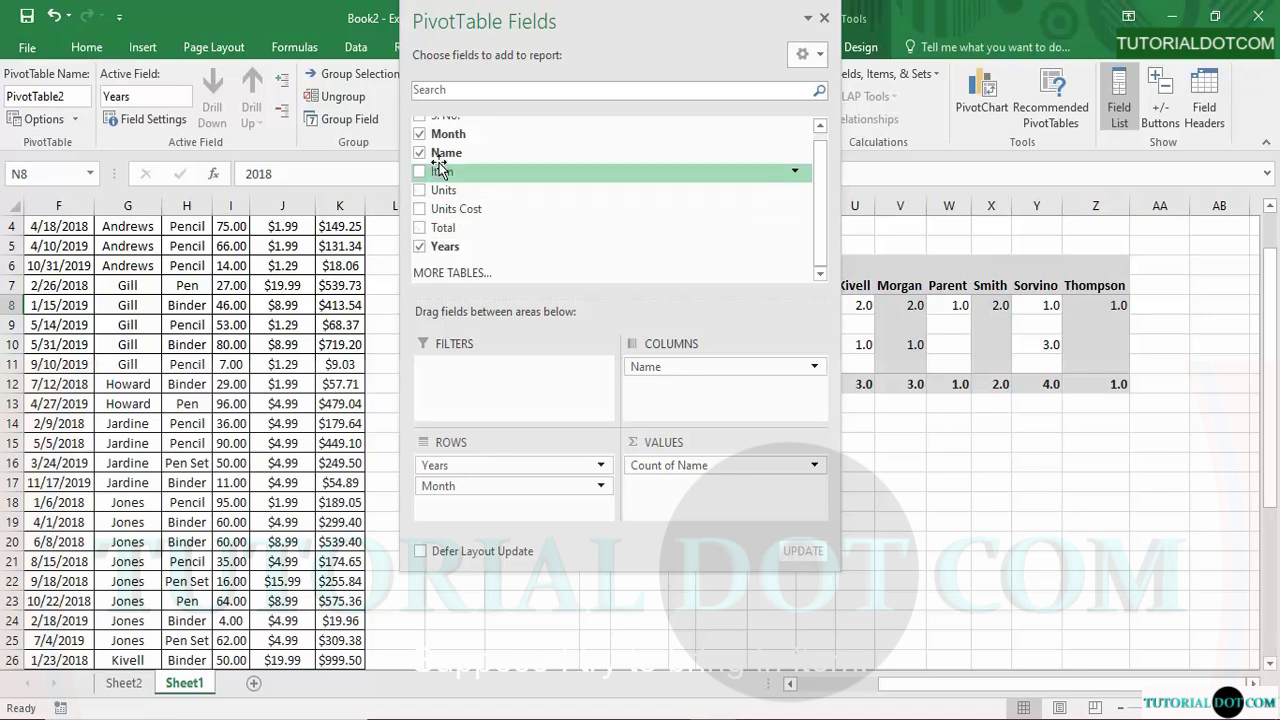
left_click_drag(442, 170, 646, 394)
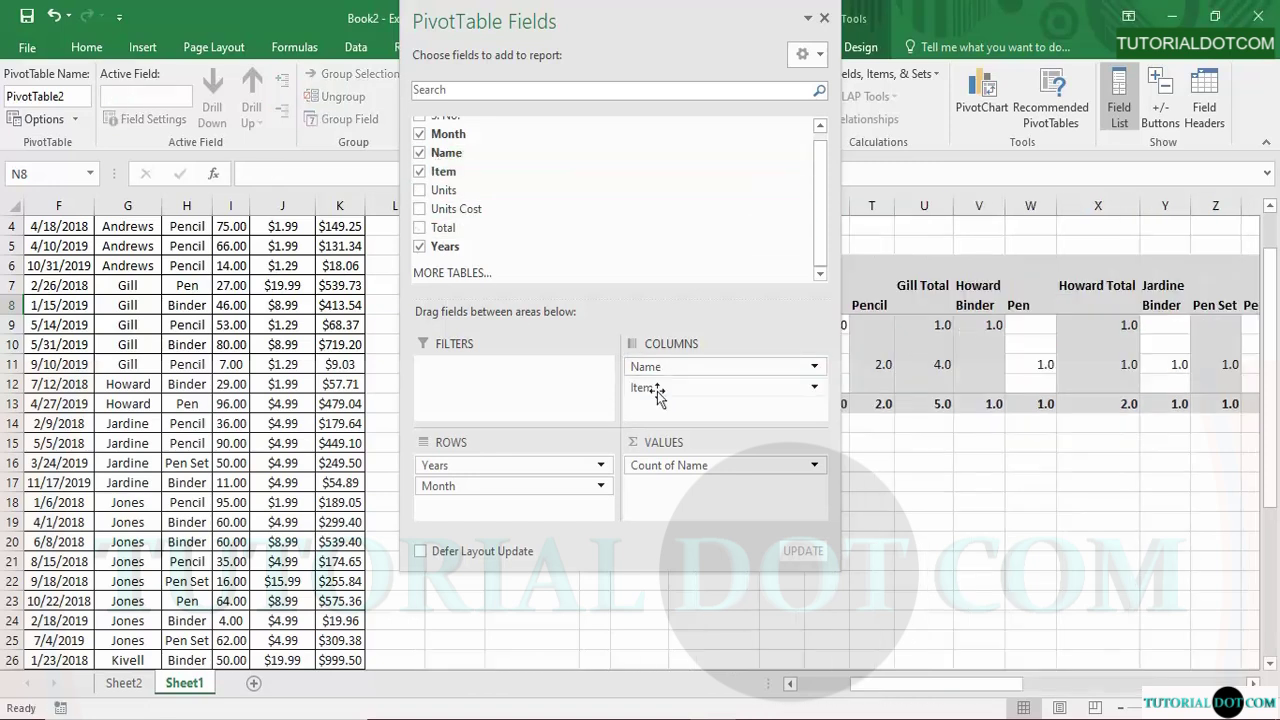
left_click(714, 368)
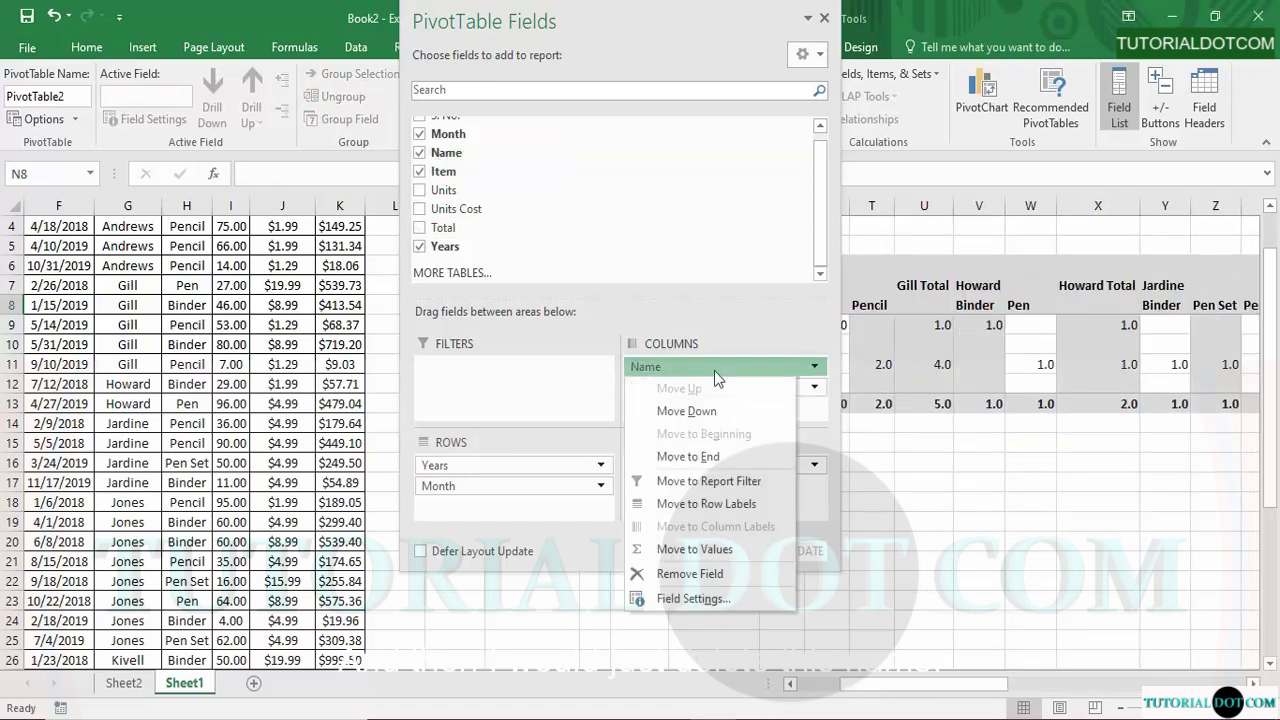
left_click(714, 573)
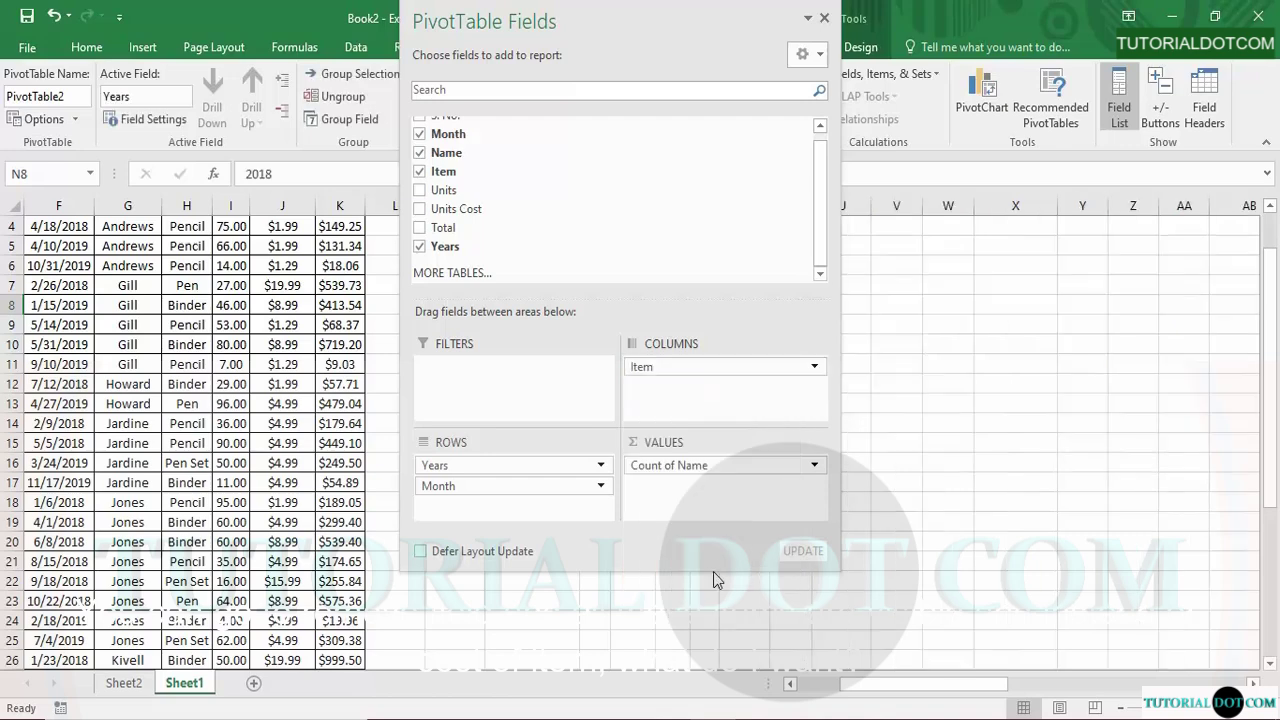
Replace Count of Name with a count of Item in the pivot table's values area, with the field list moved off the table.
left_click_drag(621, 12, 270, 8)
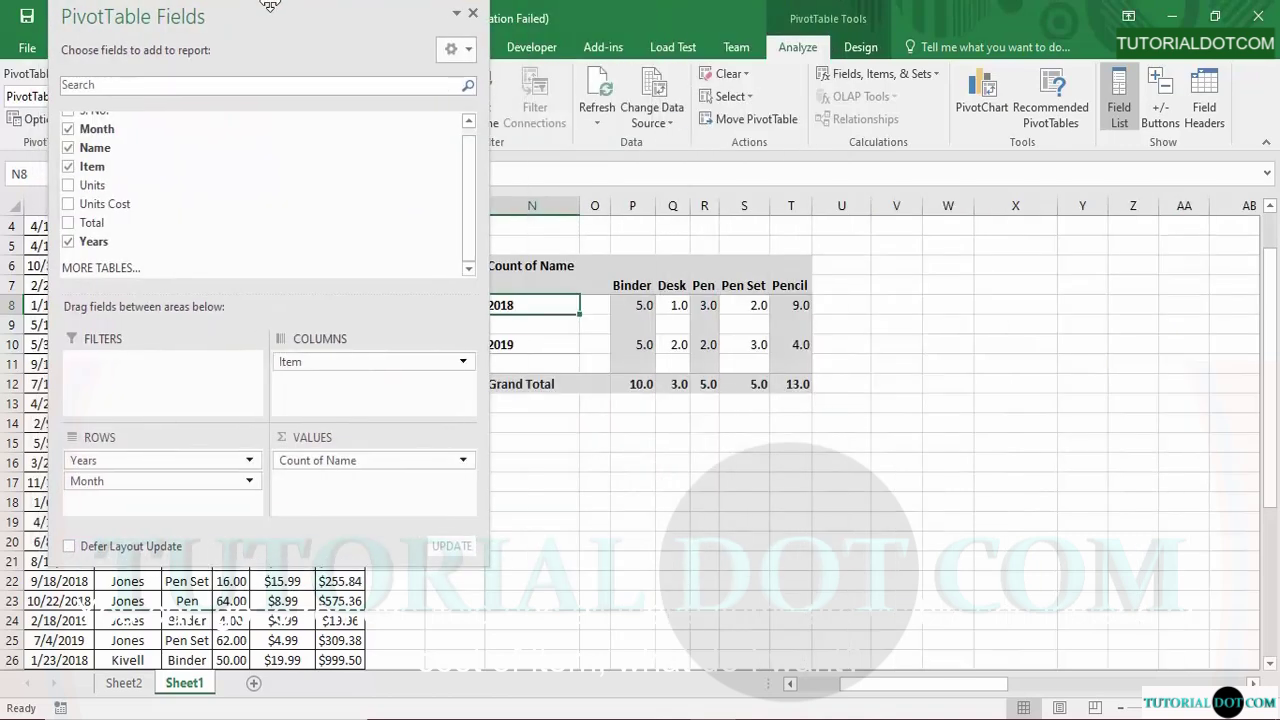
left_click_drag(357, 472, 234, 206)
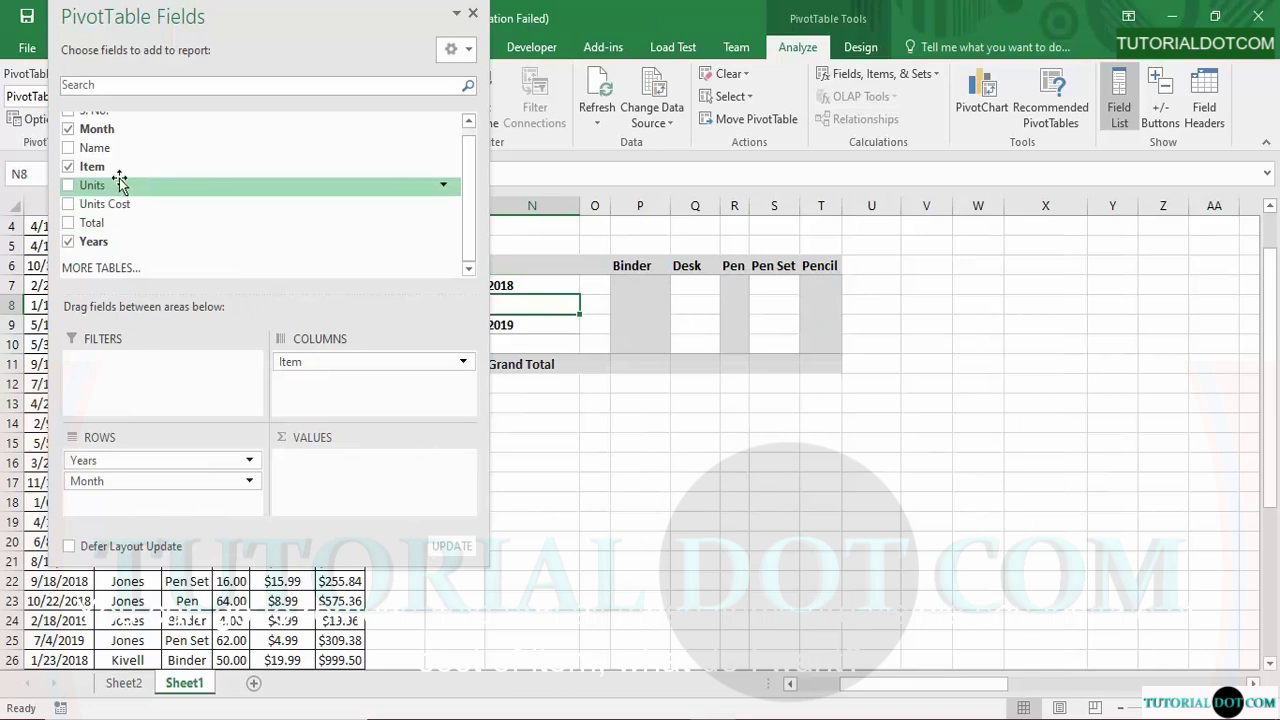
left_click_drag(110, 172, 418, 490)
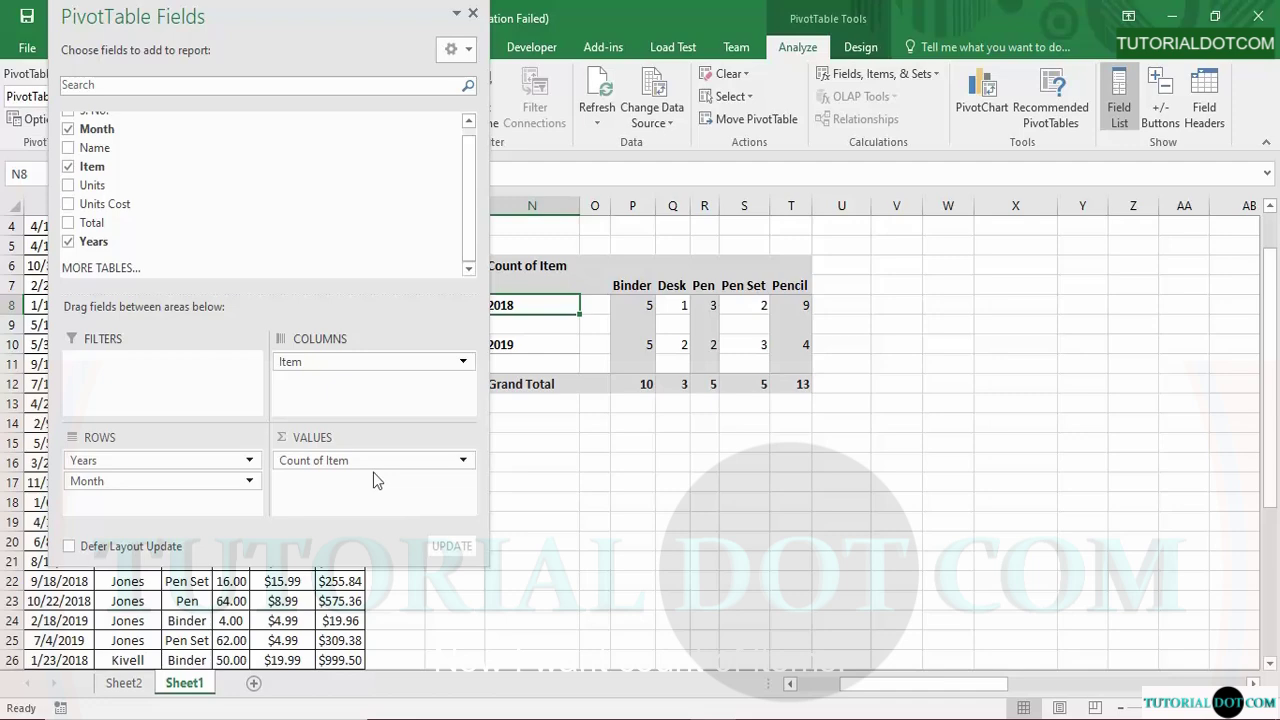
Review the available fields in the pivot field list and close it, toggling it open and closed once more.
left_click_drag(289, 33, 272, 135)
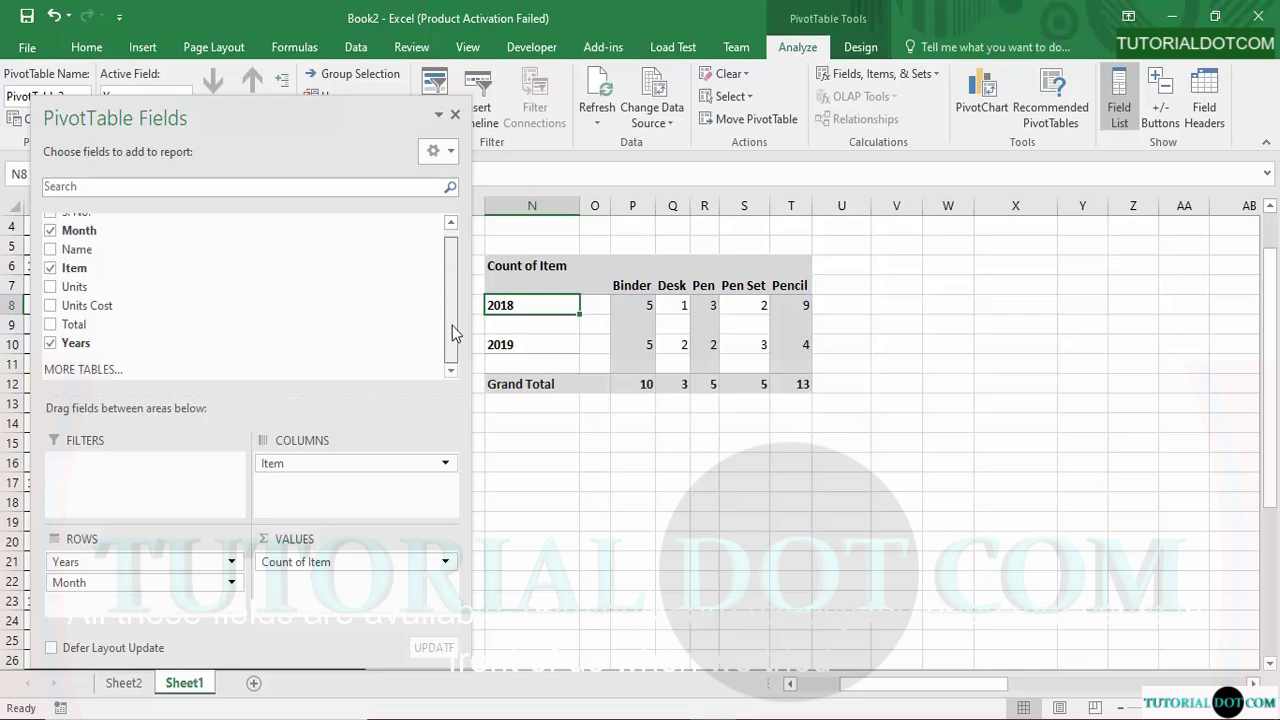
scroll(453, 279, "up", 1)
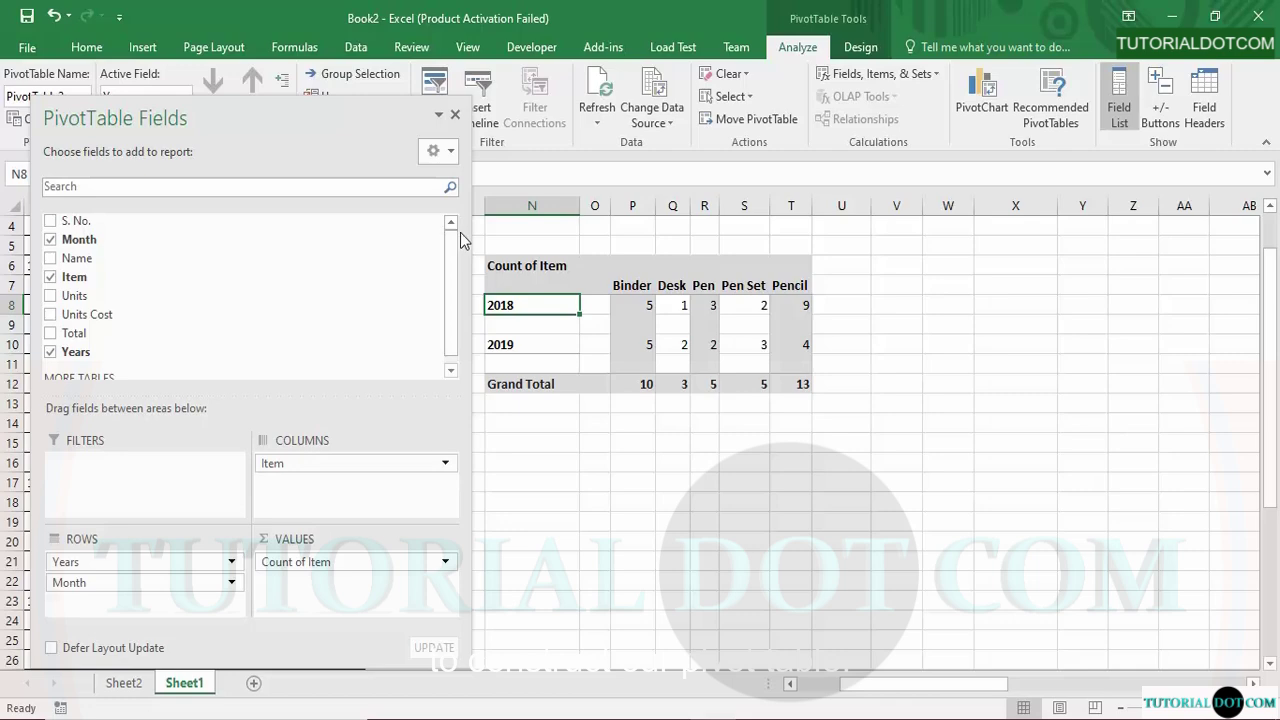
left_click(456, 115)
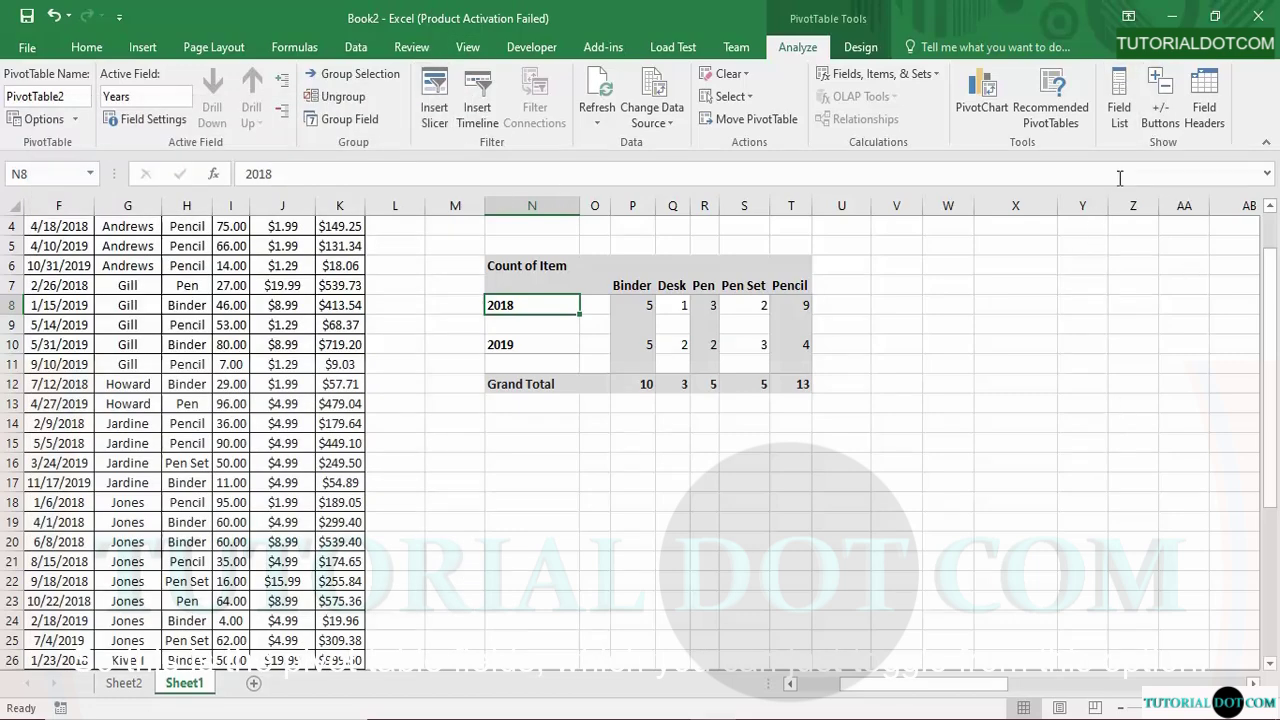
left_click(1120, 100)
left_click(1120, 100)
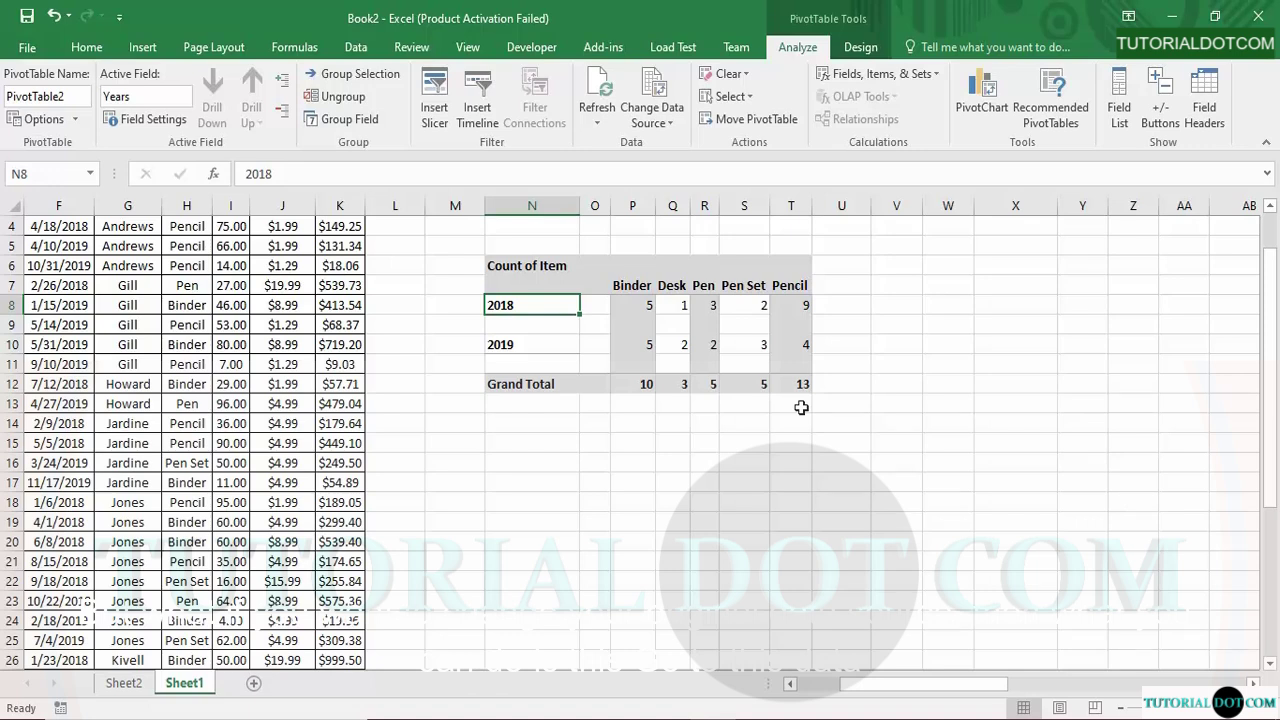
Review the pivot table's current data source range against the original records on Sheet1 and accept it.
left_click(651, 95)
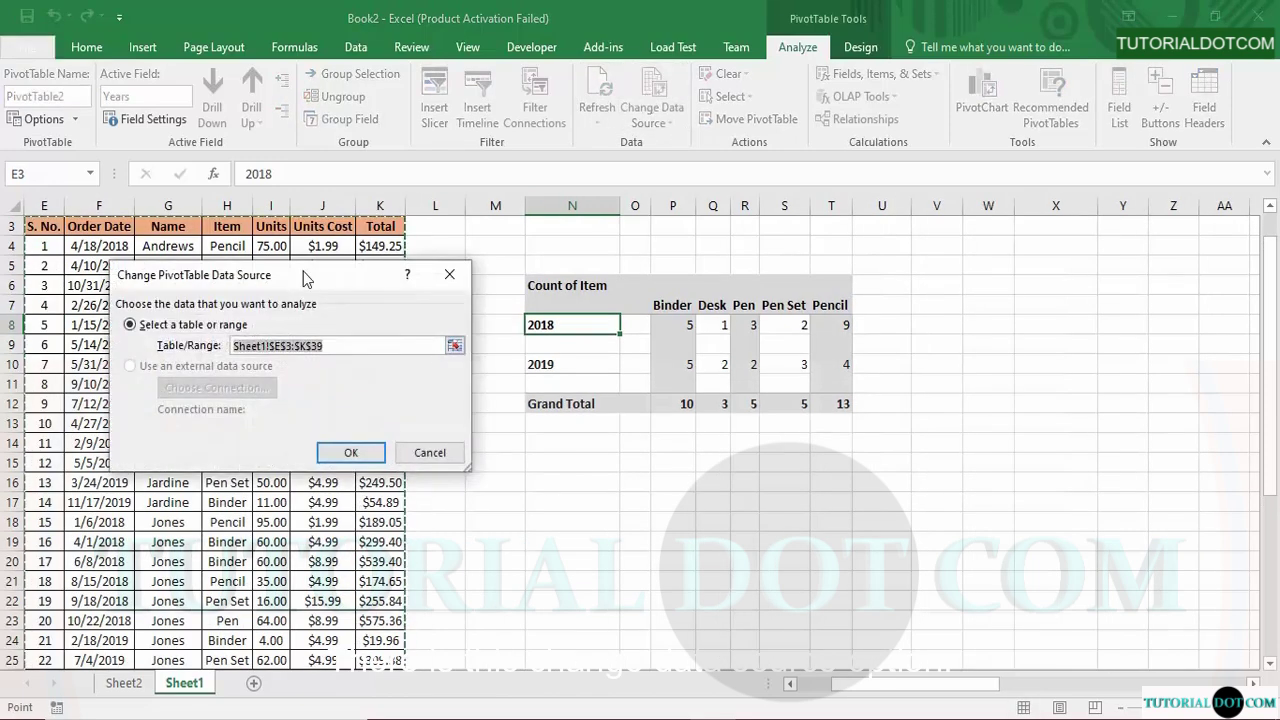
left_click_drag(303, 271, 487, 303)
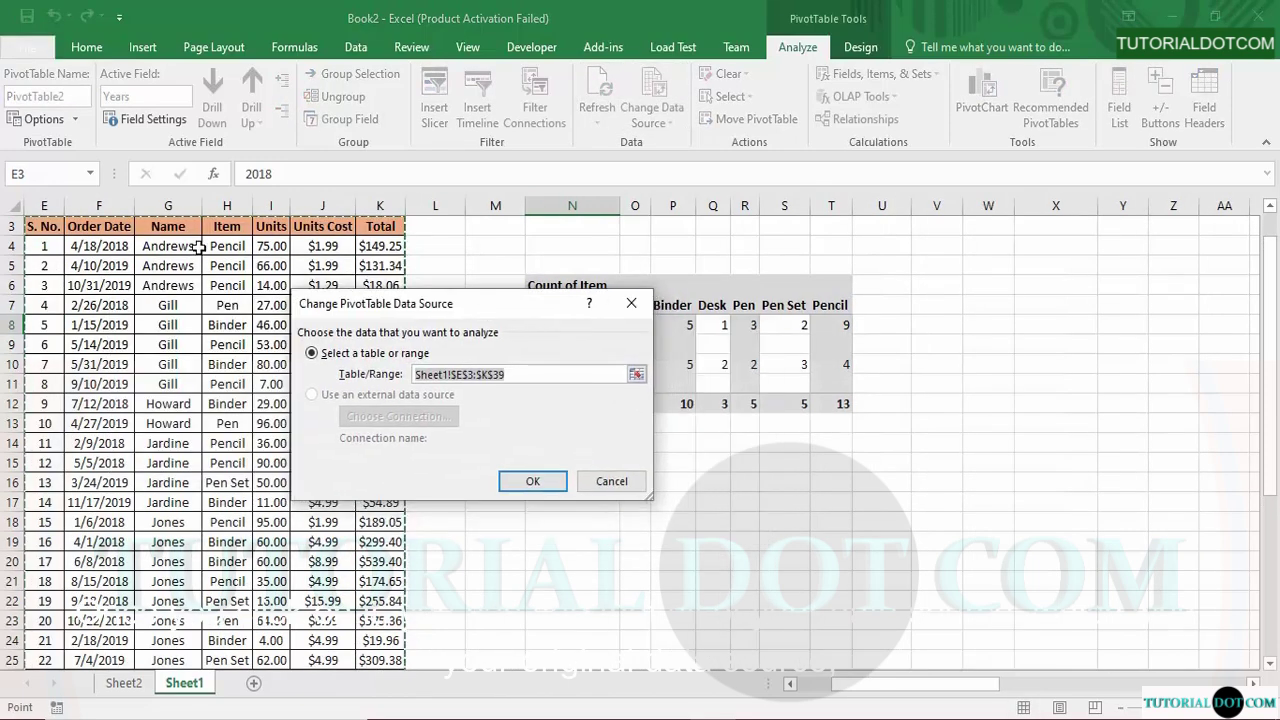
left_click_drag(1271, 452, 1276, 446)
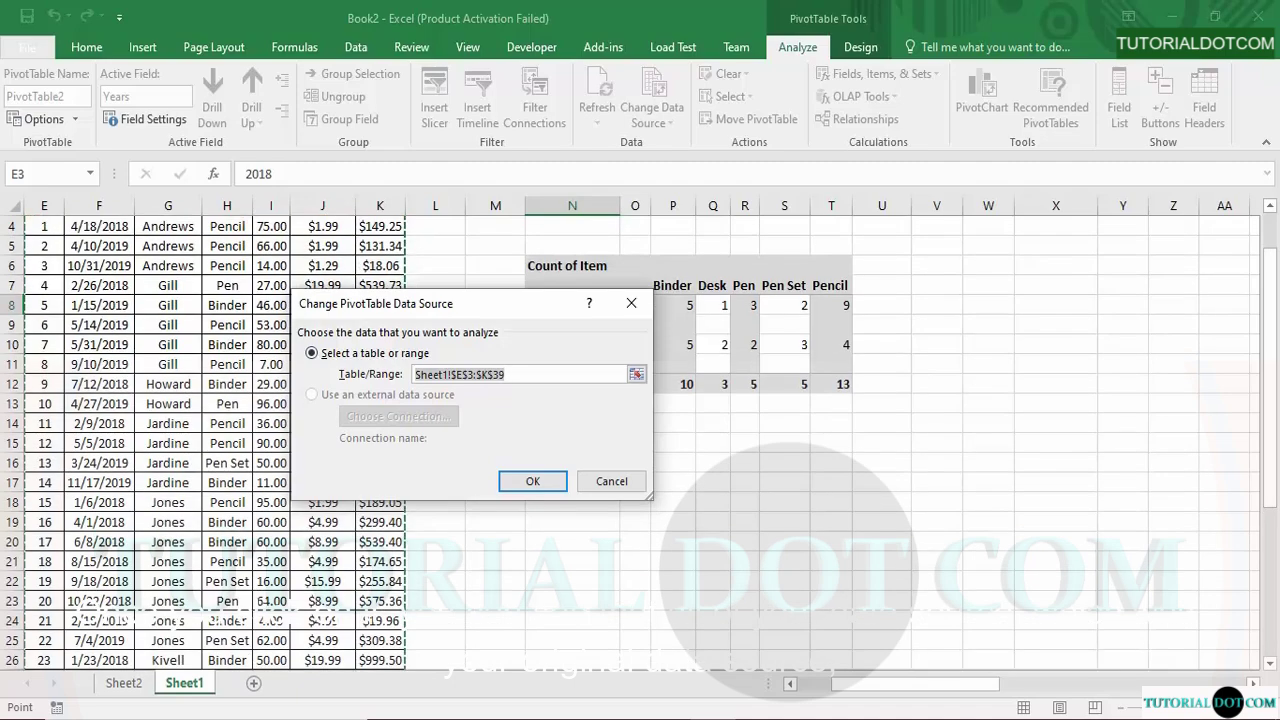
mouse_move(848, 686)
left_mouse_down()
mouse_move(815, 695)
mouse_move(846, 686)
left_mouse_up()
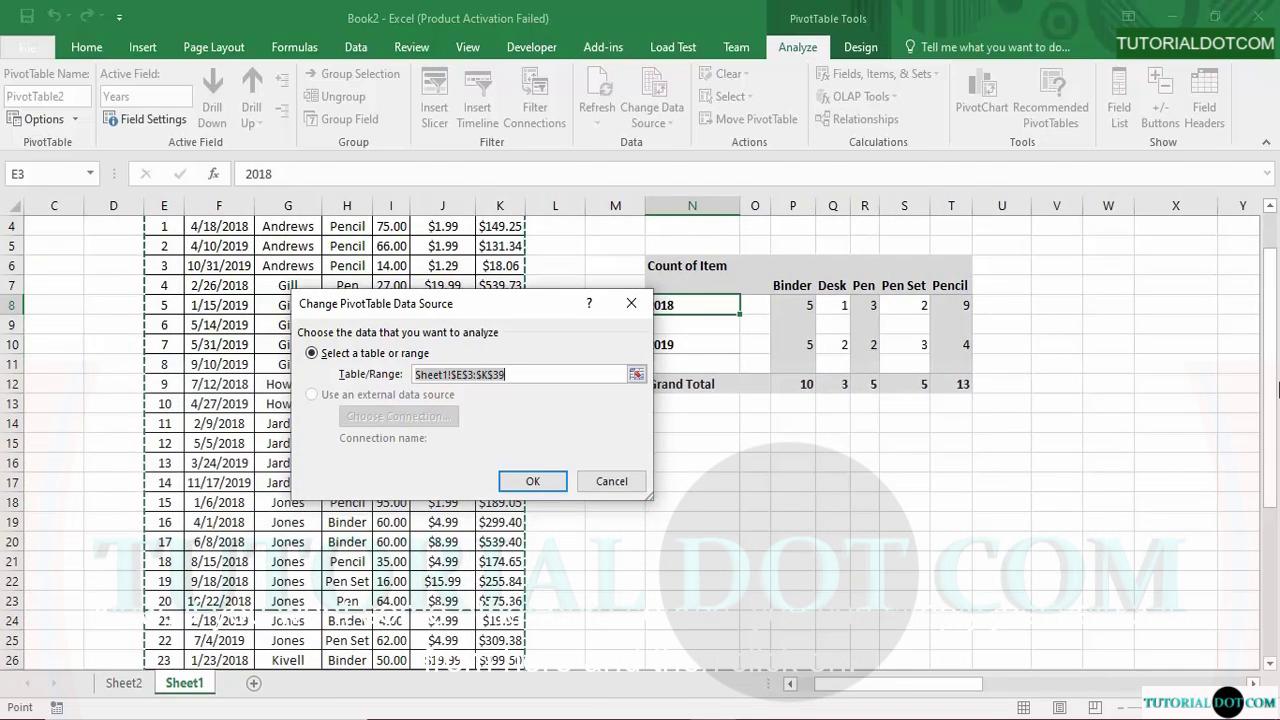
left_click_drag(1272, 320, 1277, 295)
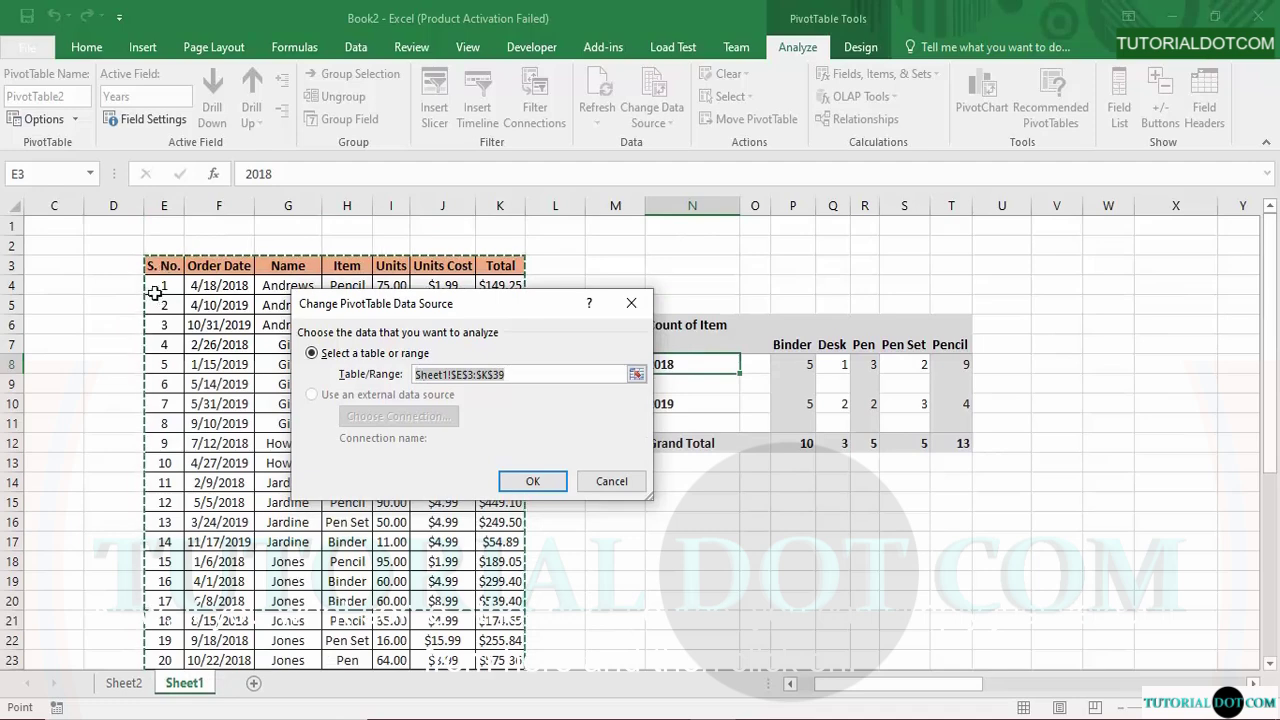
left_click(546, 479)
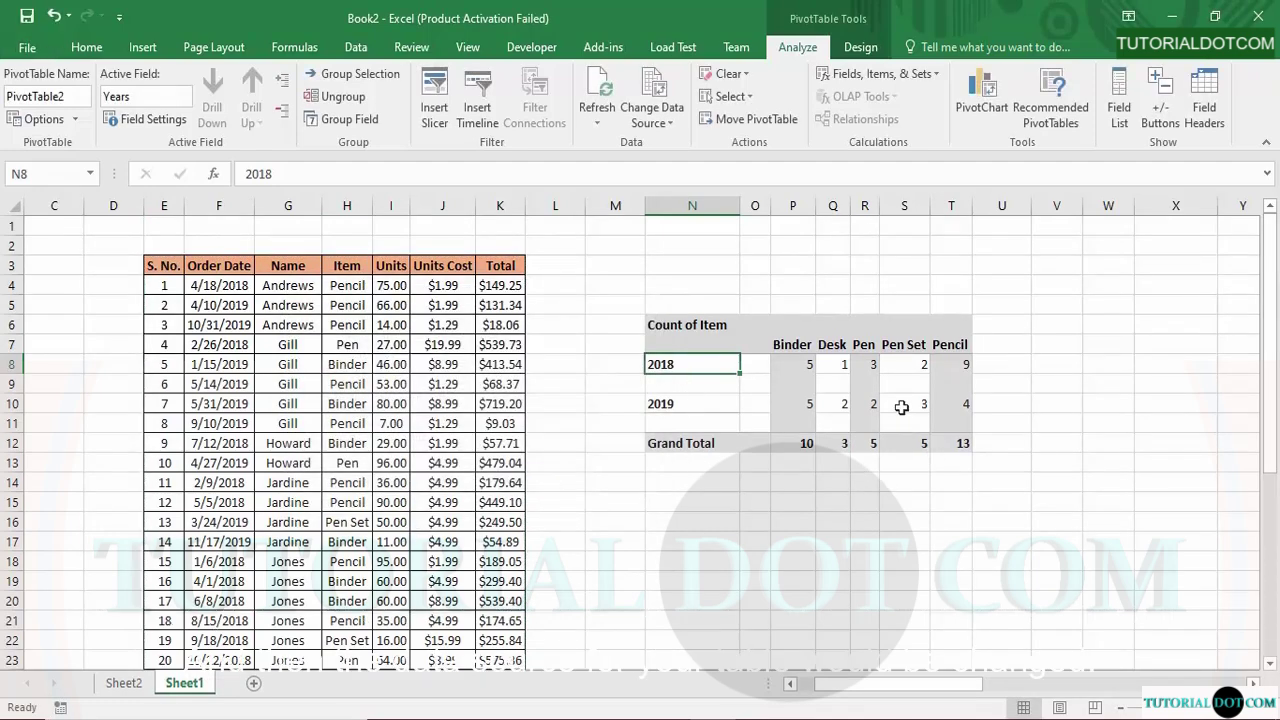
mouse_move(901, 407)
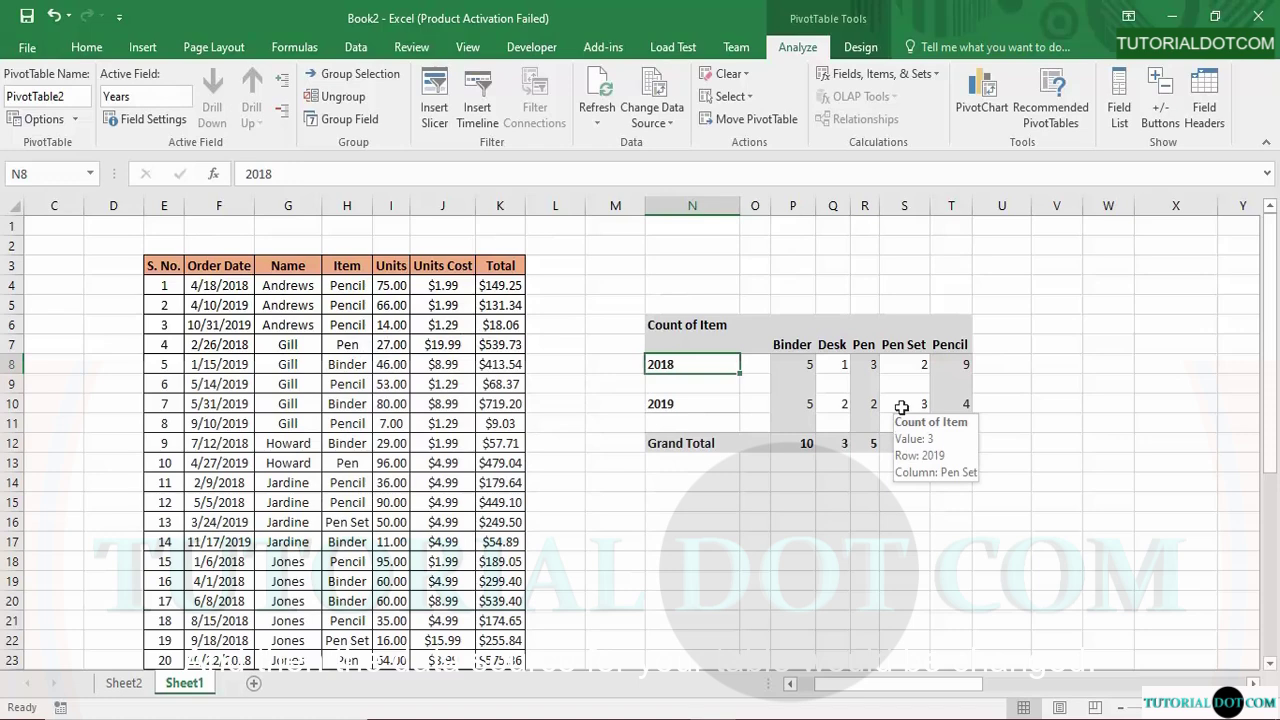
Change the pivot table's data source to Sheet1!$E$3:$K$29 and bring the pivot table back into view.
left_click(652, 100)
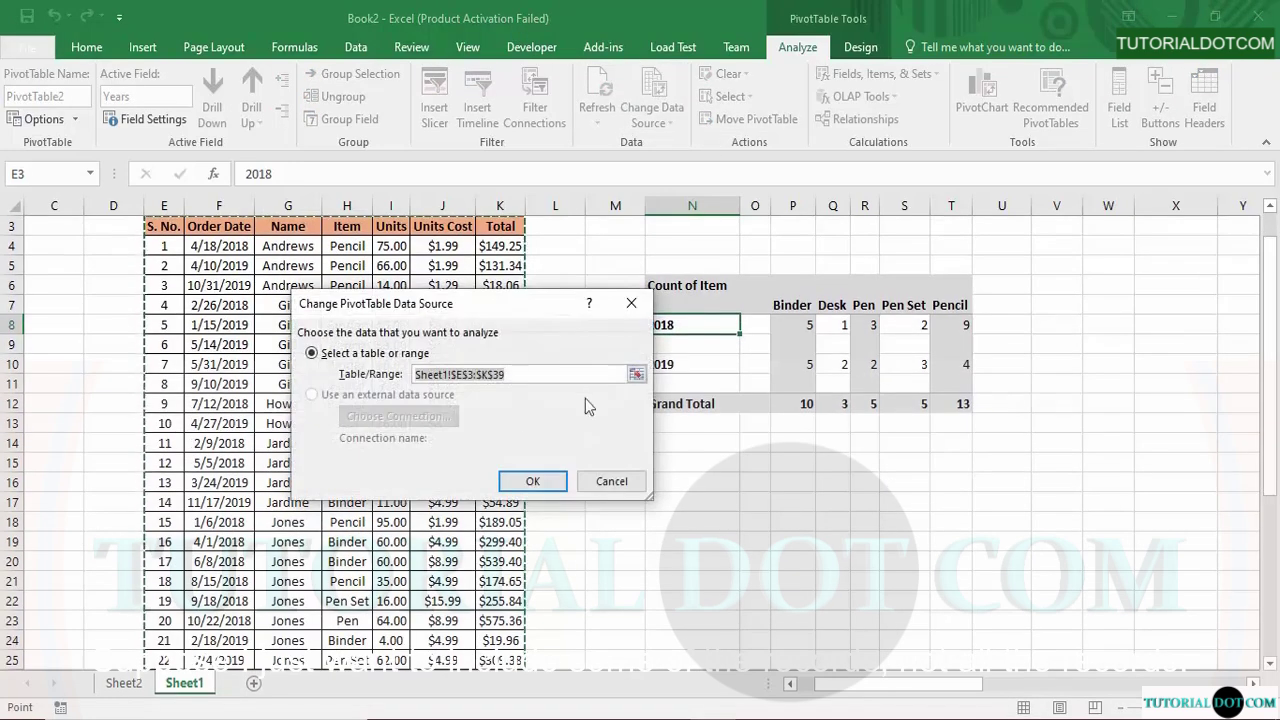
left_click(636, 374)
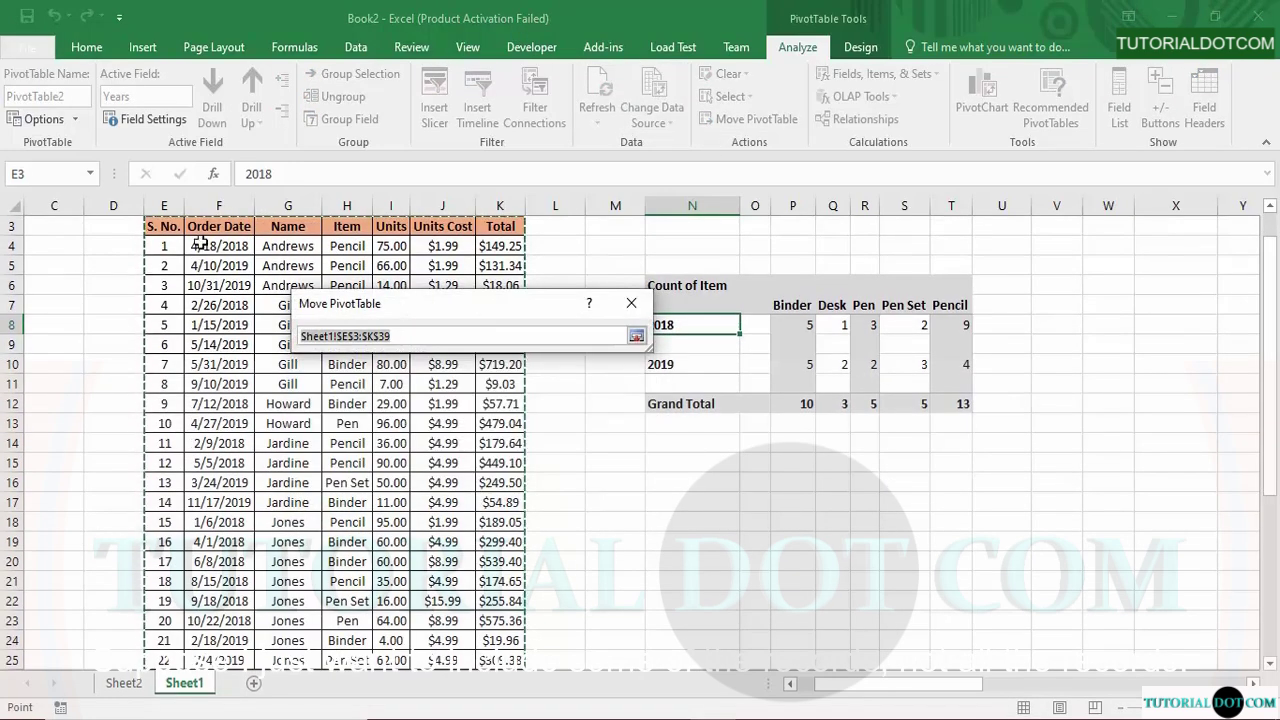
left_click_drag(168, 226, 514, 451)
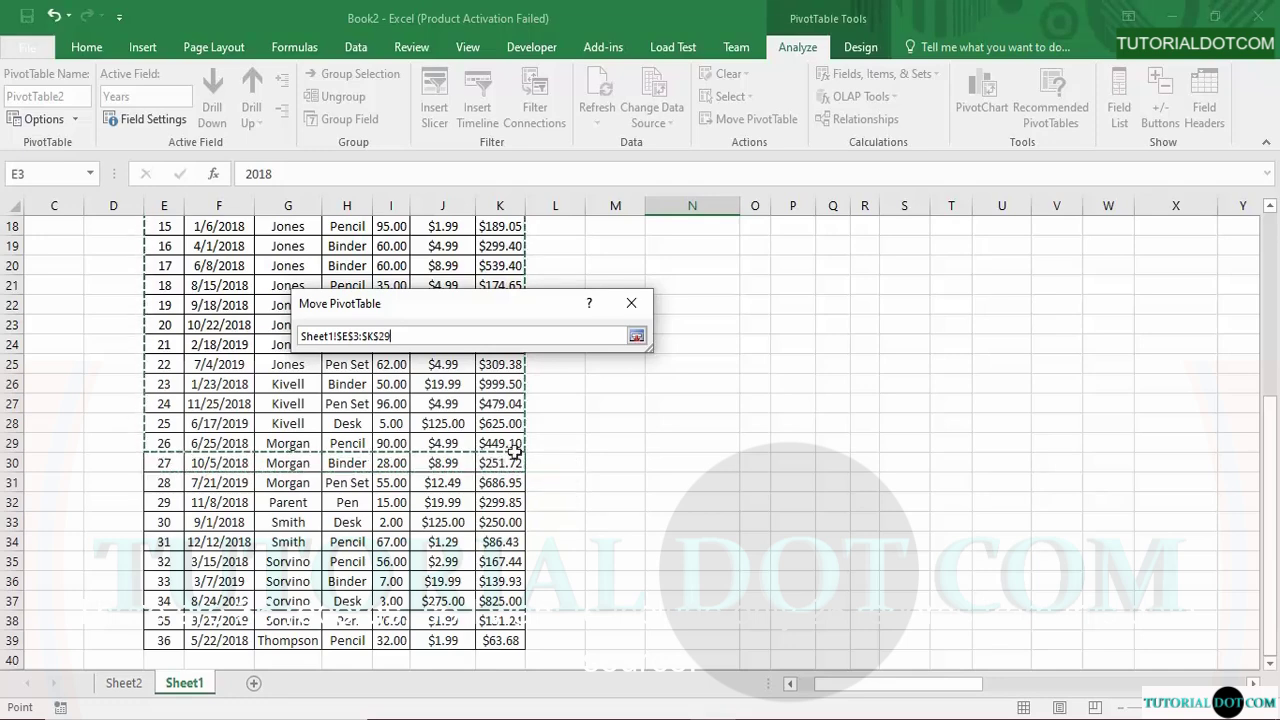
left_click(636, 340)
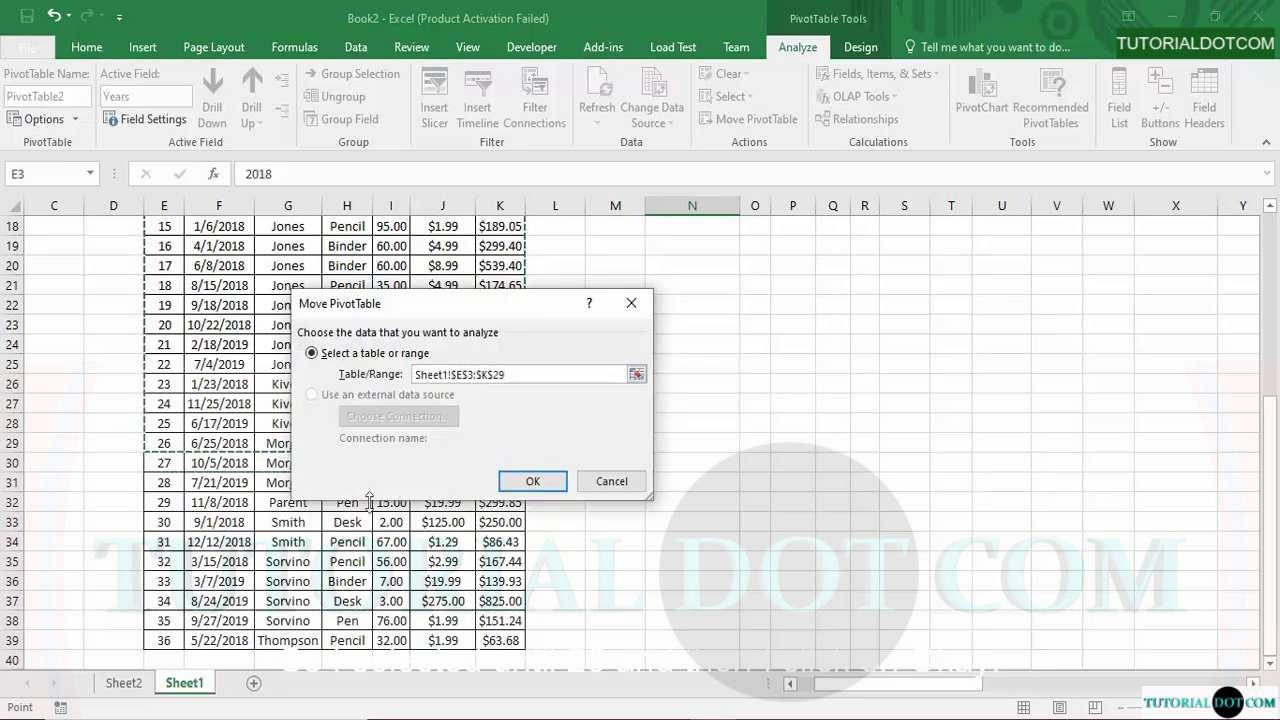
left_click(540, 481)
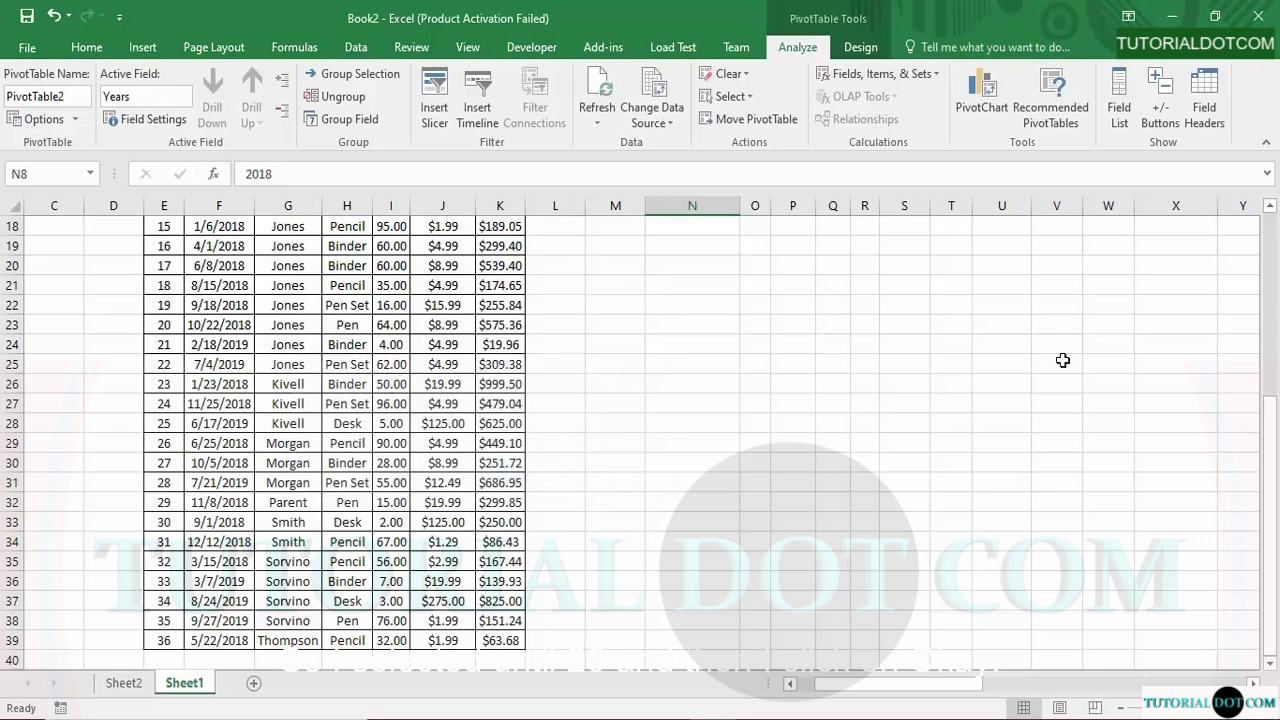
left_click_drag(1275, 450, 1266, 271)
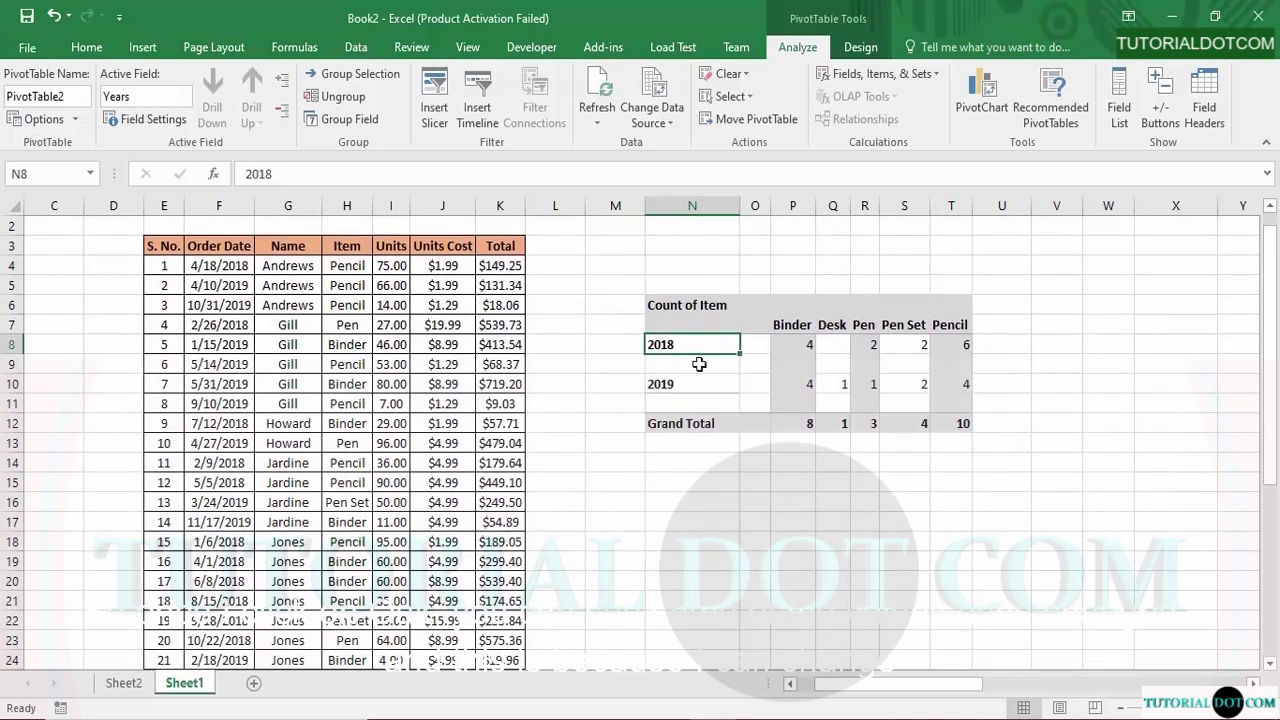